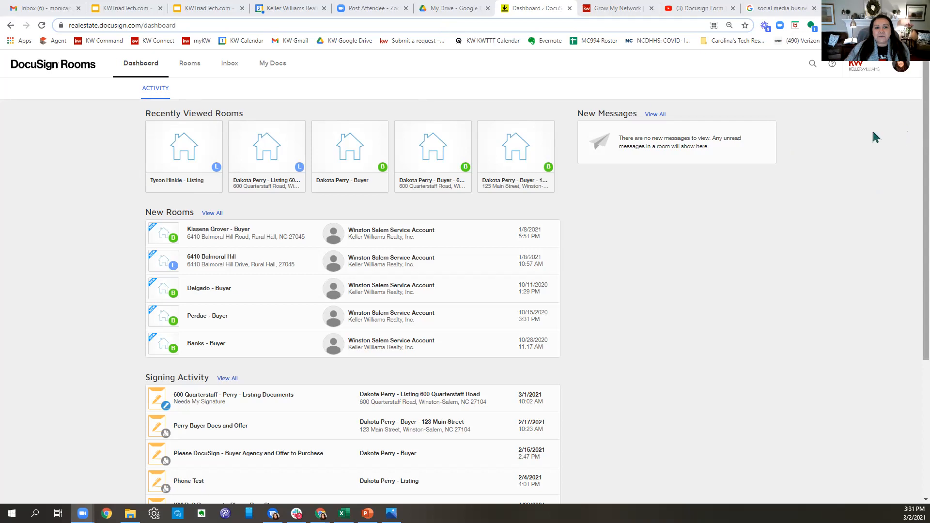
- Switch from the DocuSign Rooms dashboard to the KW Command Grow My Network referral map tab
drag(189, 25, 16, 38)
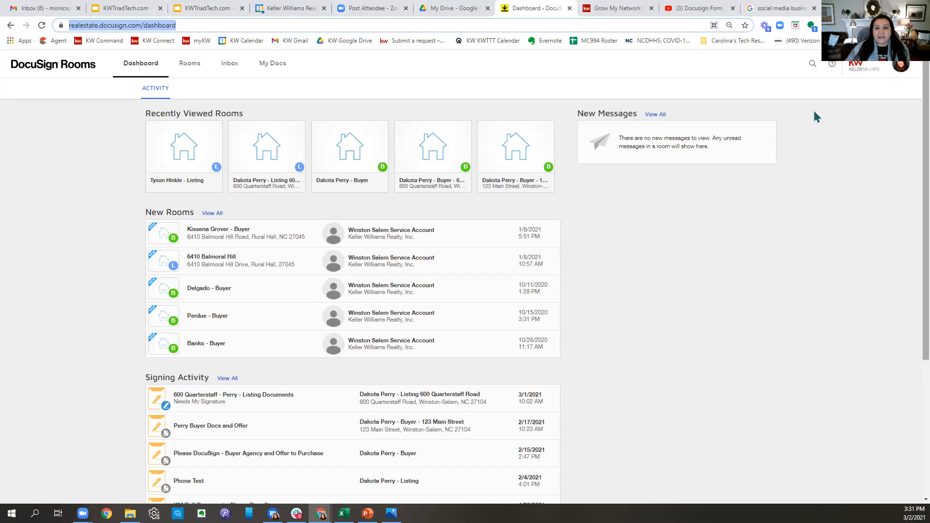
click(623, 12)
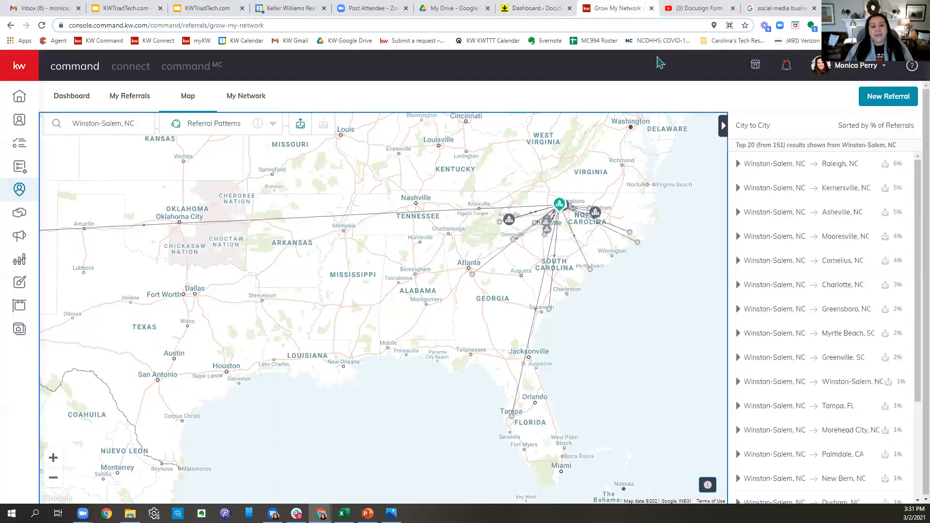
- Load docusign.com by entering 'docusign' as the web address
click(312, 25)
text(docusign)
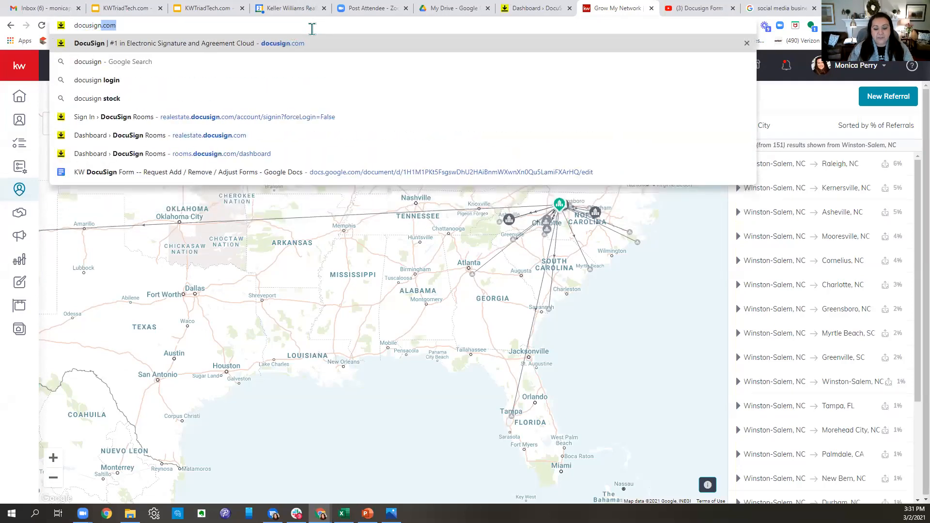
key(Return)
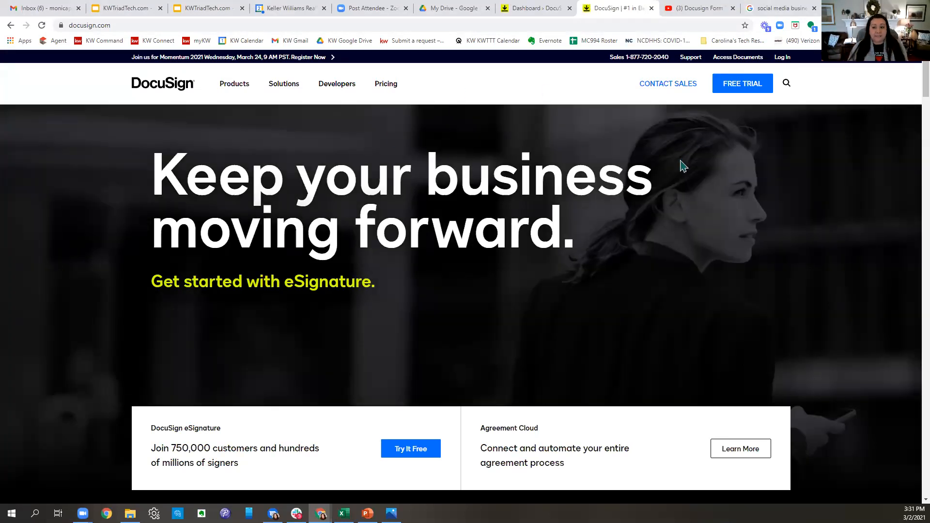
- Log in to DocuSign eSignature, then close the Zoom attendee and eSignature tabs
click(781, 58)
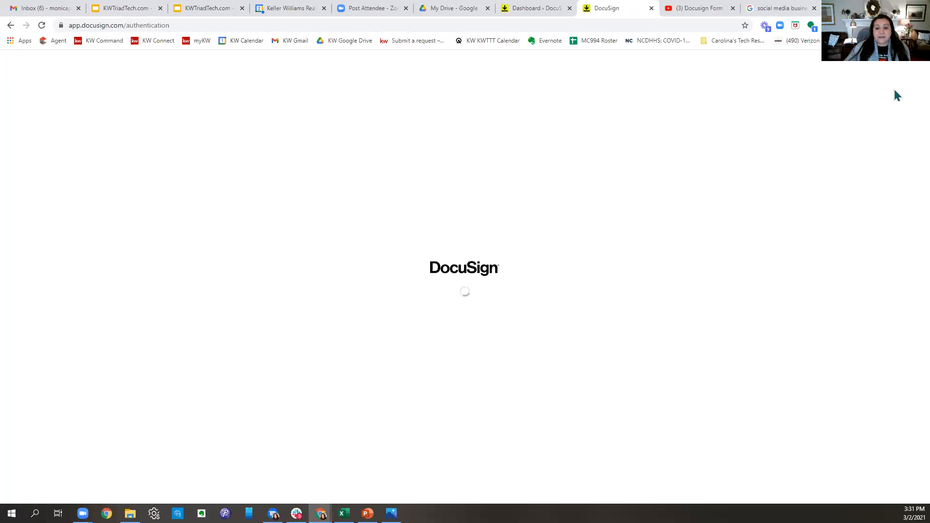
click(406, 9)
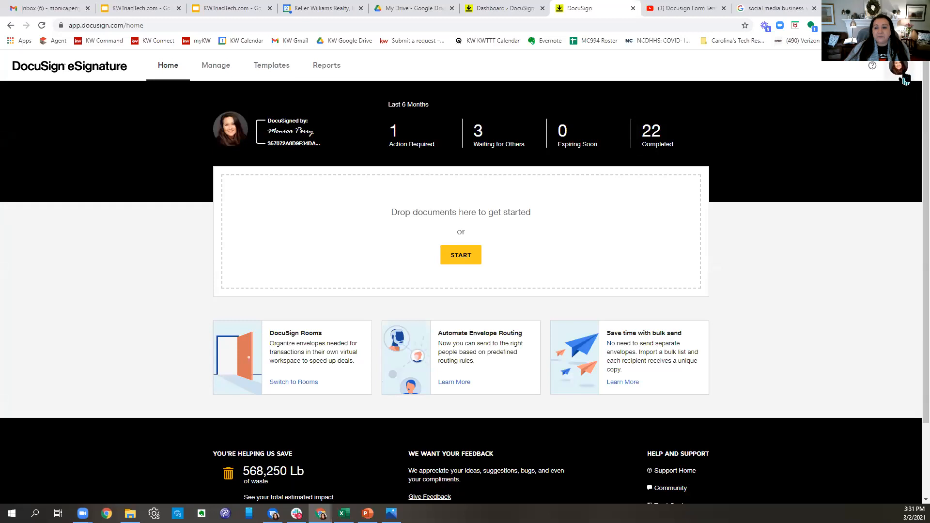
click(904, 80)
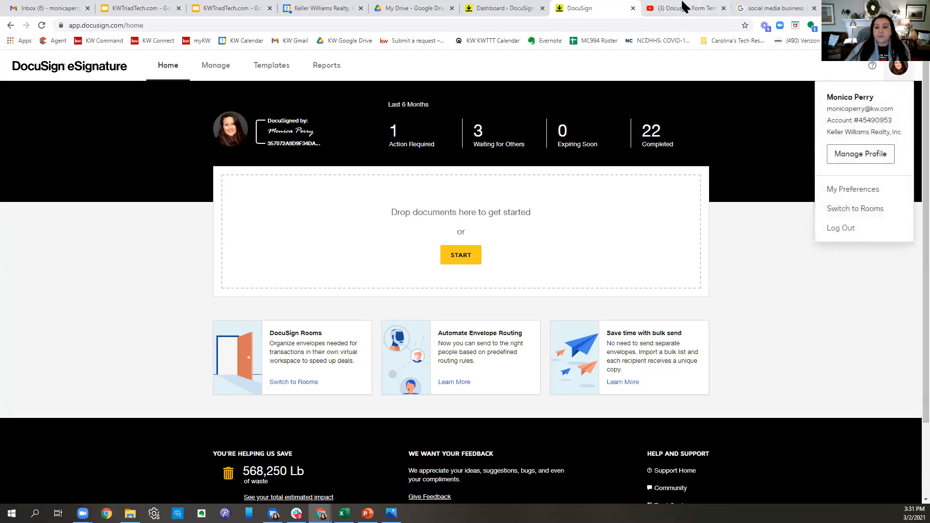
click(633, 8)
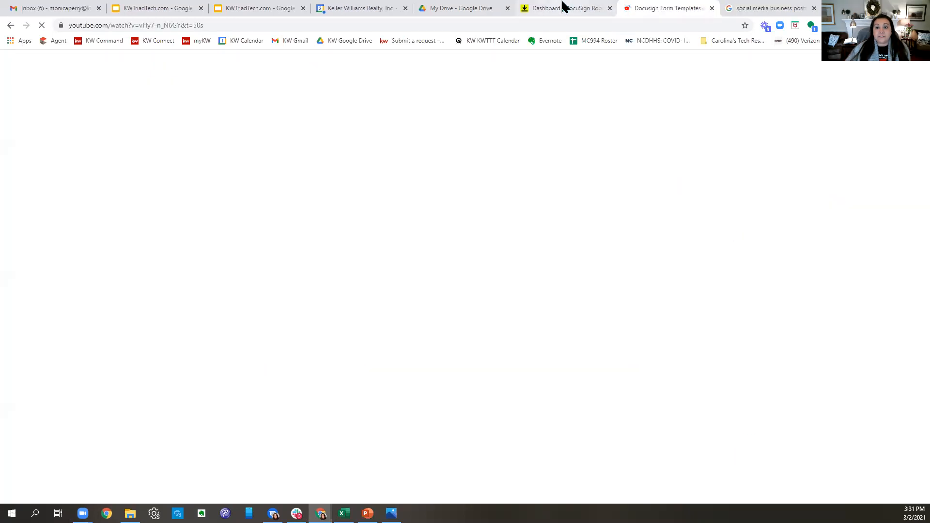
- Close the Docusign Form Templates video and social media post tabs, returning to the Rooms dashboard
click(562, 8)
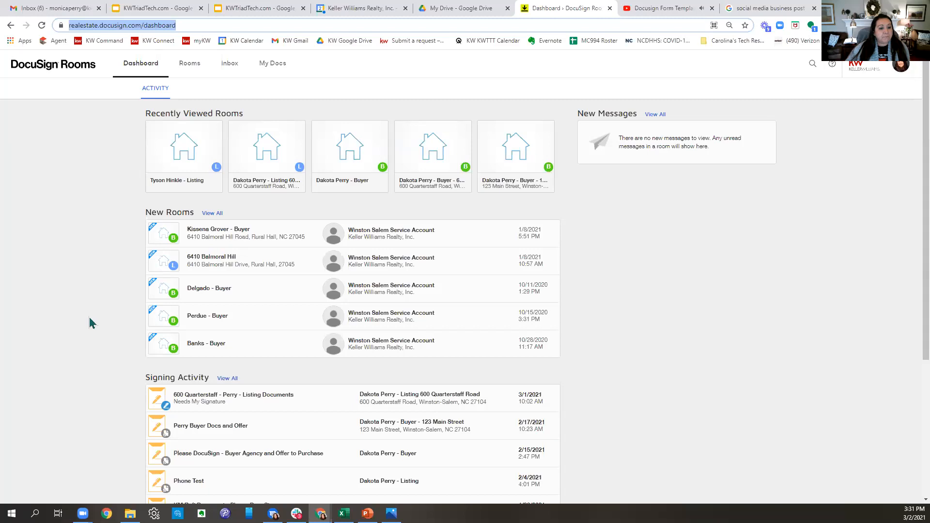
click(255, 9)
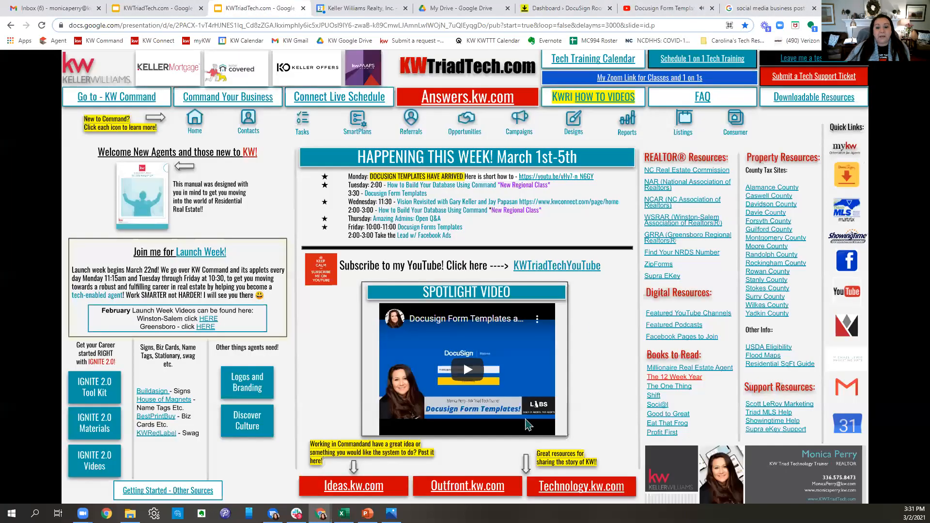
click(713, 9)
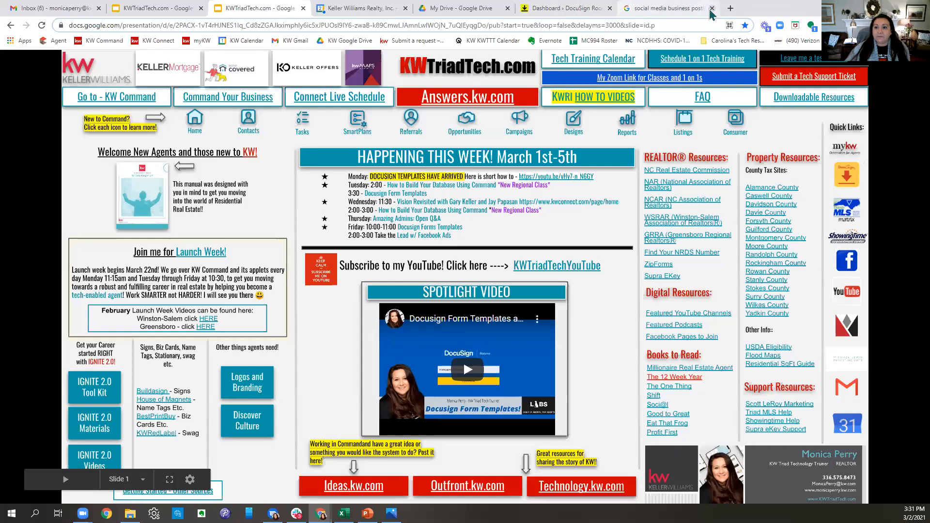
click(713, 8)
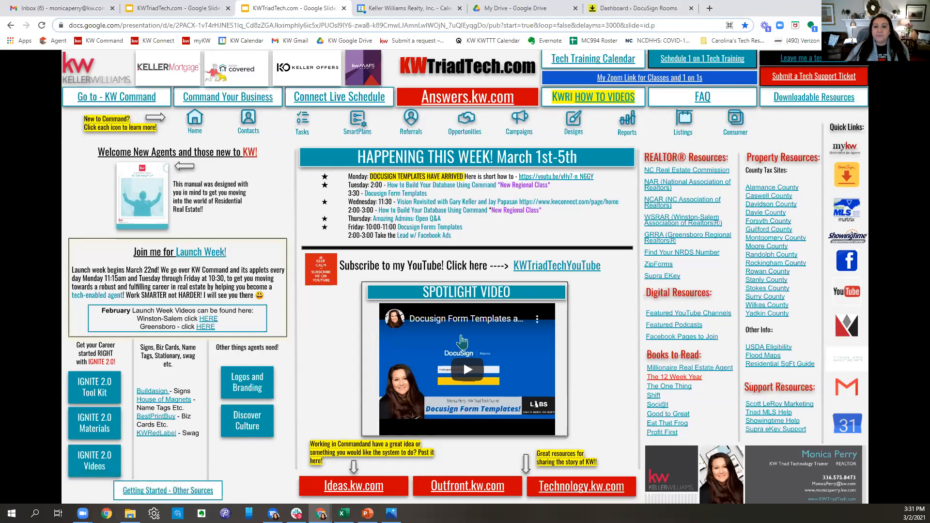
click(630, 8)
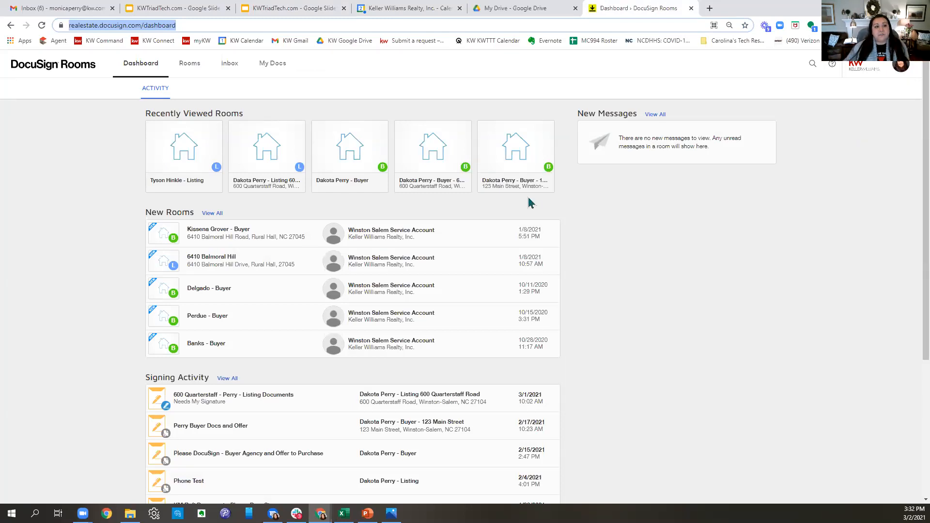
- Go to My Docs, showing the Personal list with its My Documents folder
drag(162, 63, 16, 74)
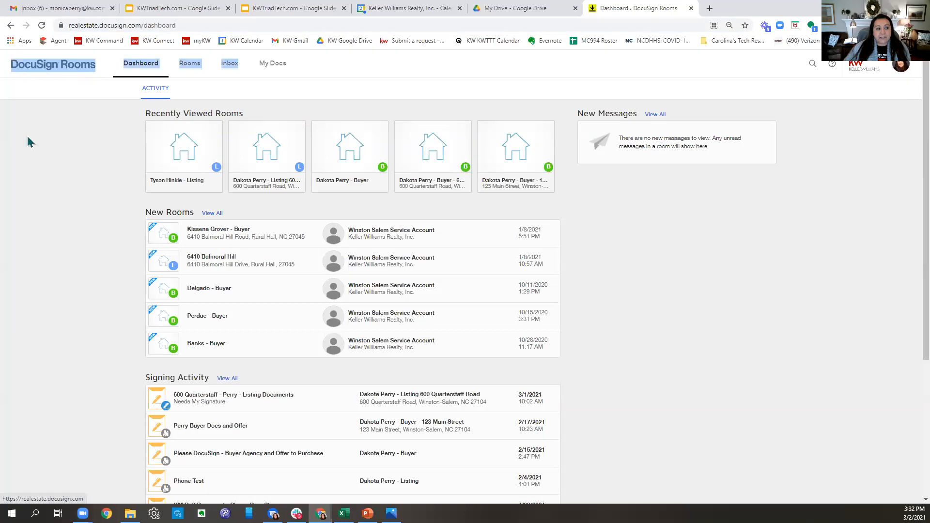
click(34, 251)
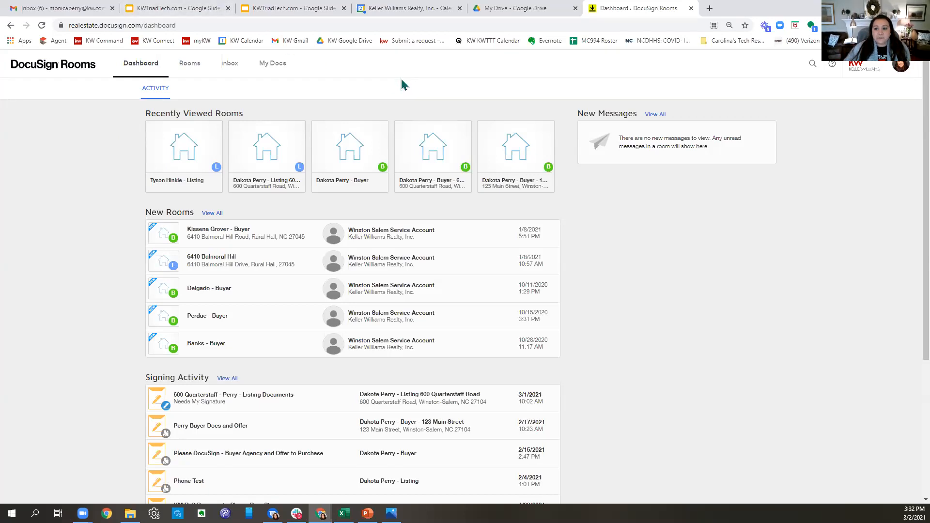
click(270, 71)
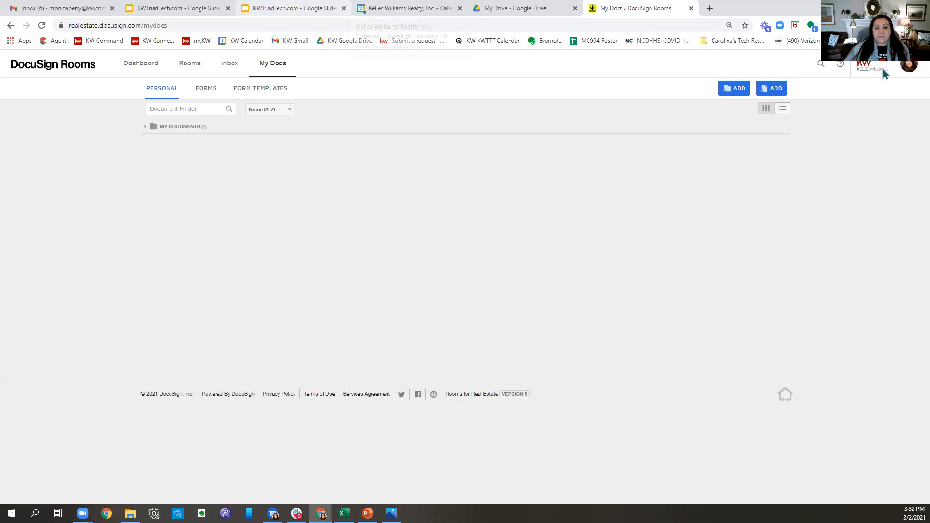
- Open the 'Docusign Rooms - Set Up and Use Templates' guide from Drive and copy its share link
click(505, 8)
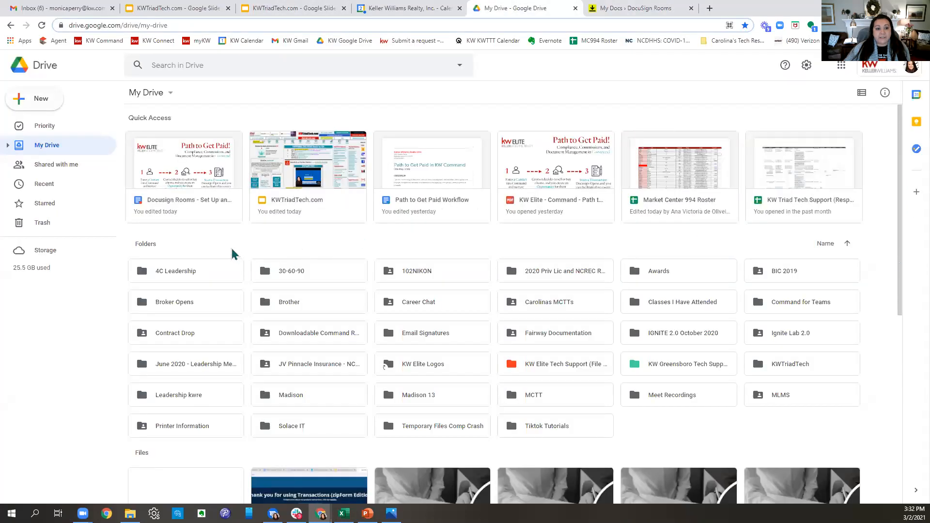
click(230, 165)
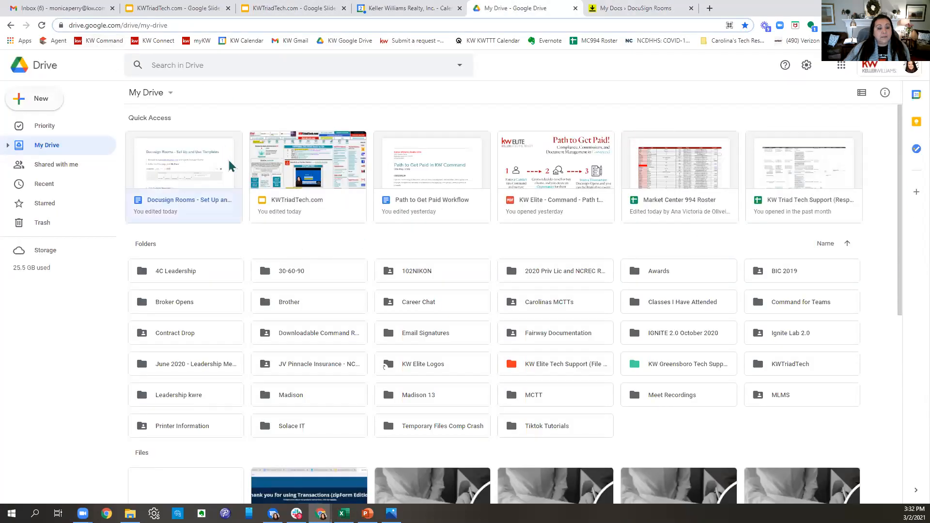
double_click(202, 204)
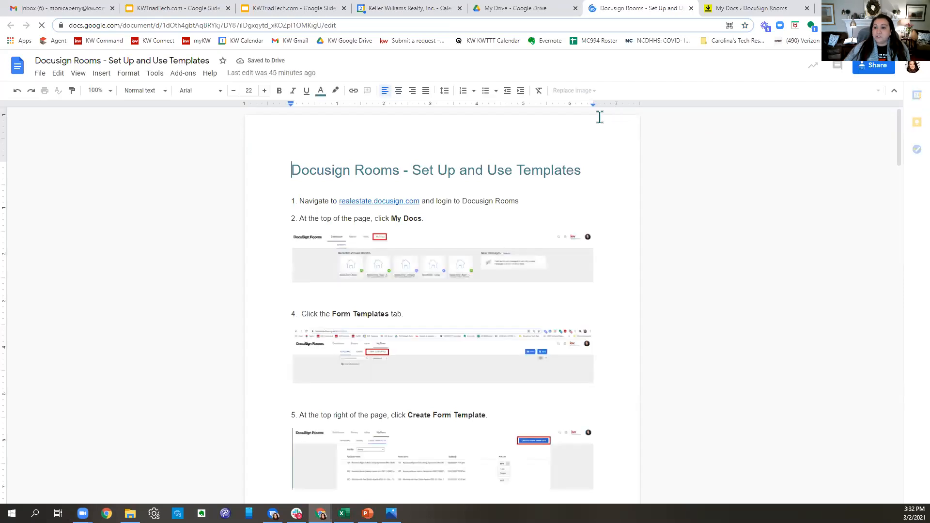
click(872, 67)
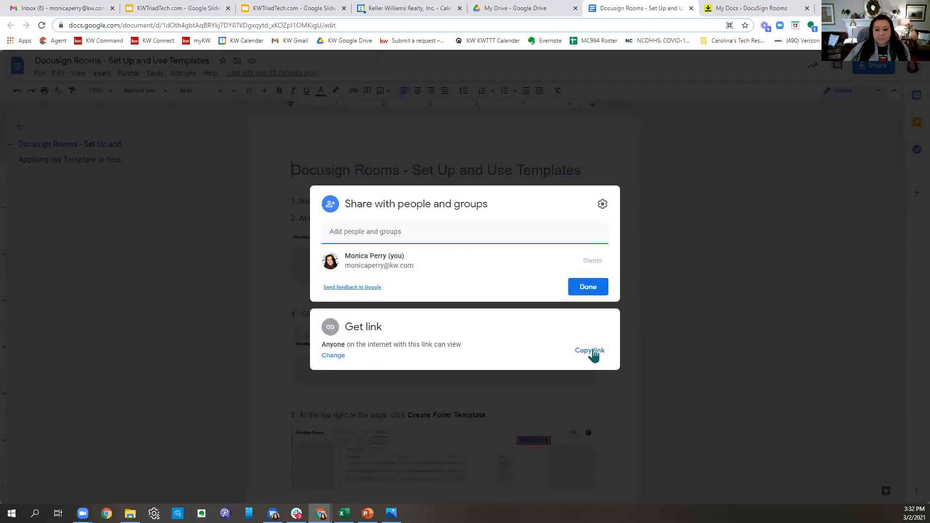
click(591, 351)
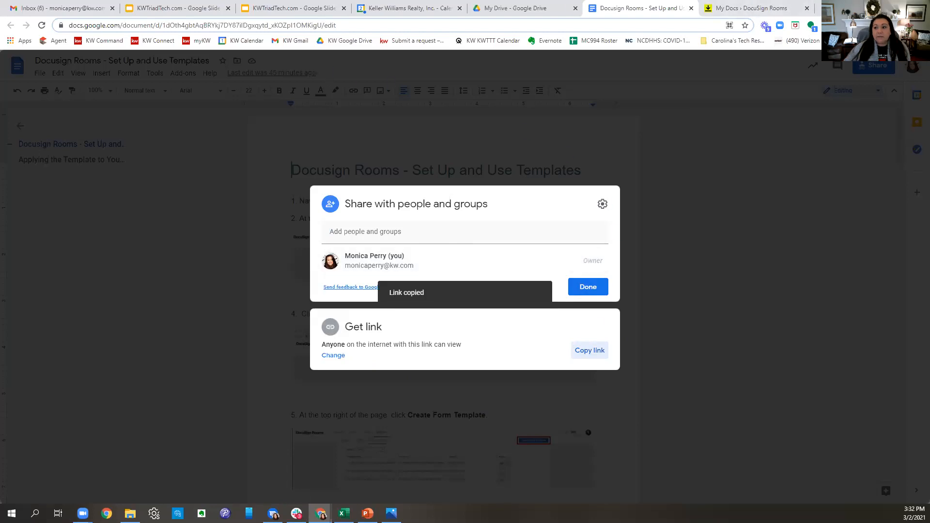
- Return to the DocuSign Rooms My Docs tab
click(874, 7)
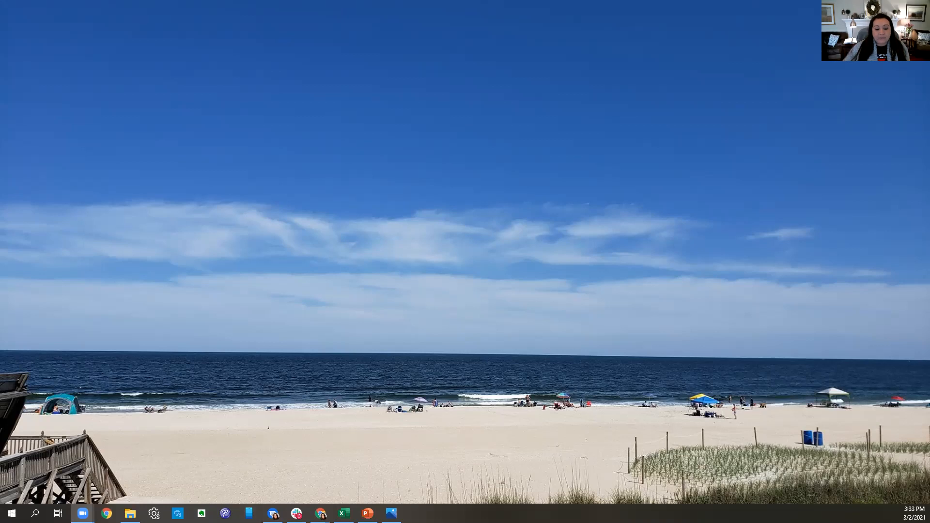
mouse_move(320, 513)
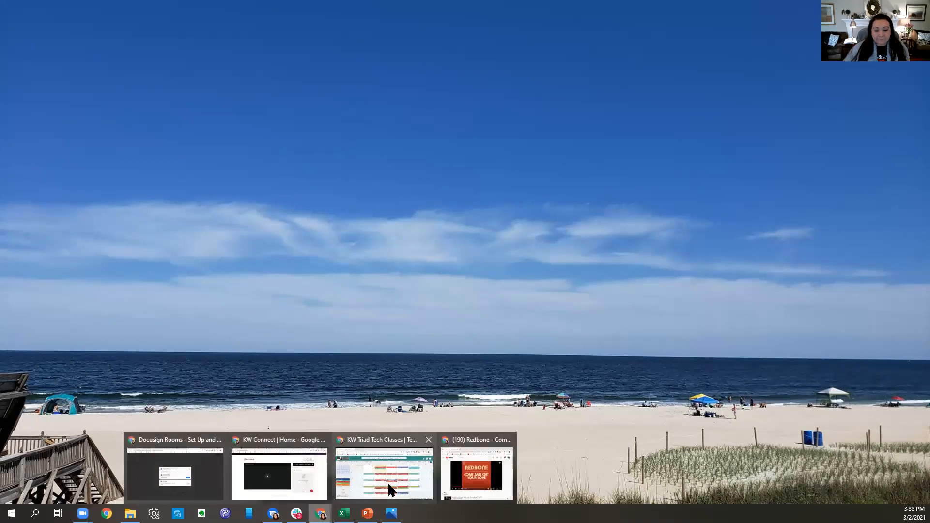
click(212, 478)
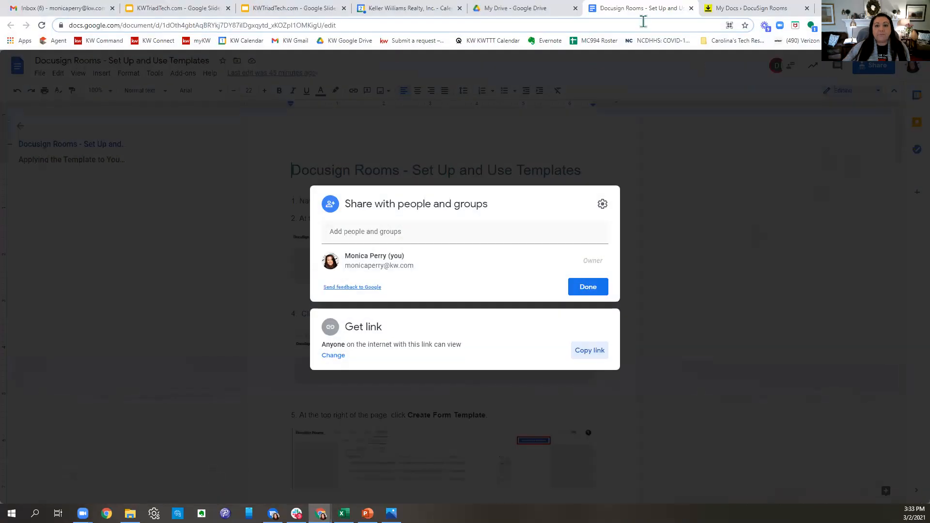
click(711, 8)
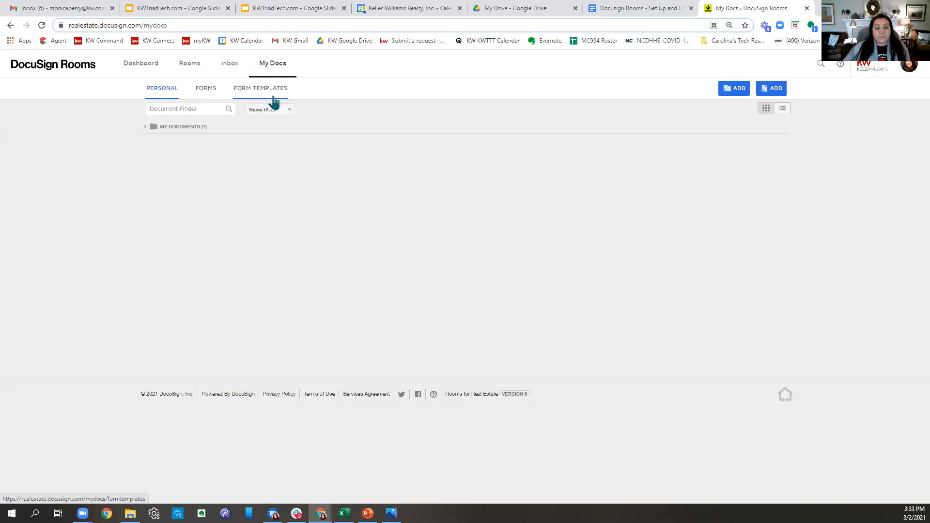
- Open the Form Templates list and begin a new form template in the Select Form dialog
click(257, 90)
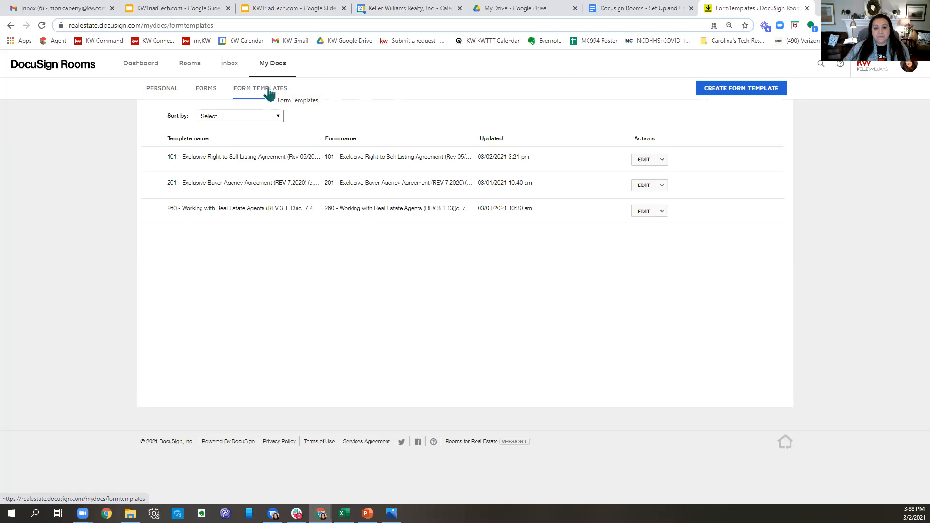
click(736, 95)
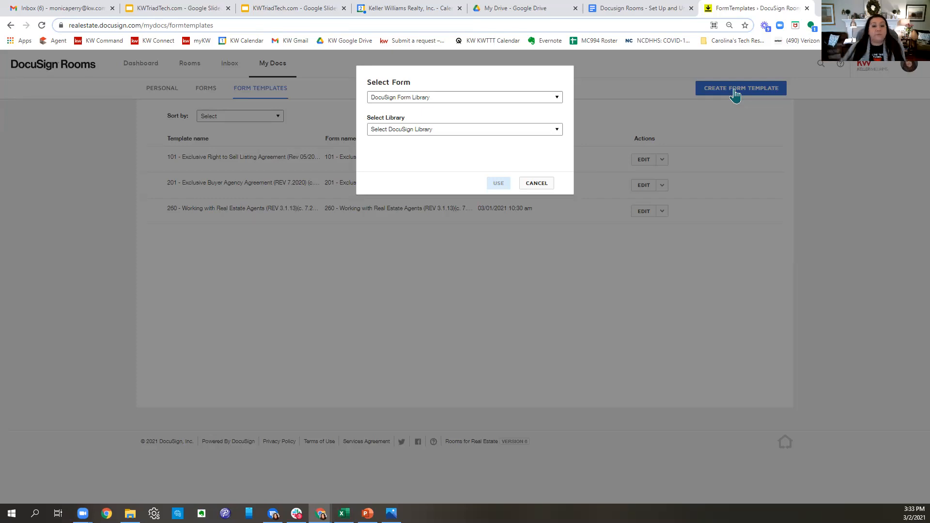
click(417, 137)
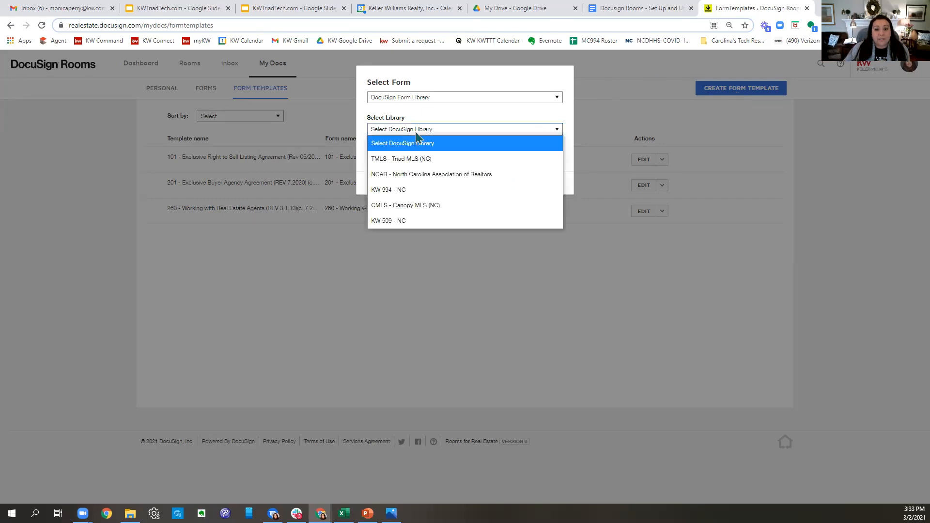
click(419, 175)
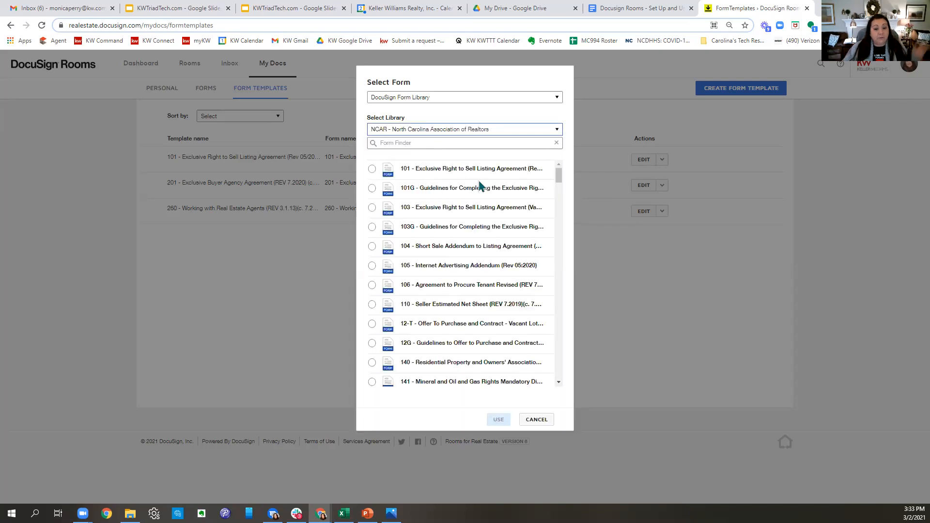
scroll(502, 213, down, 15)
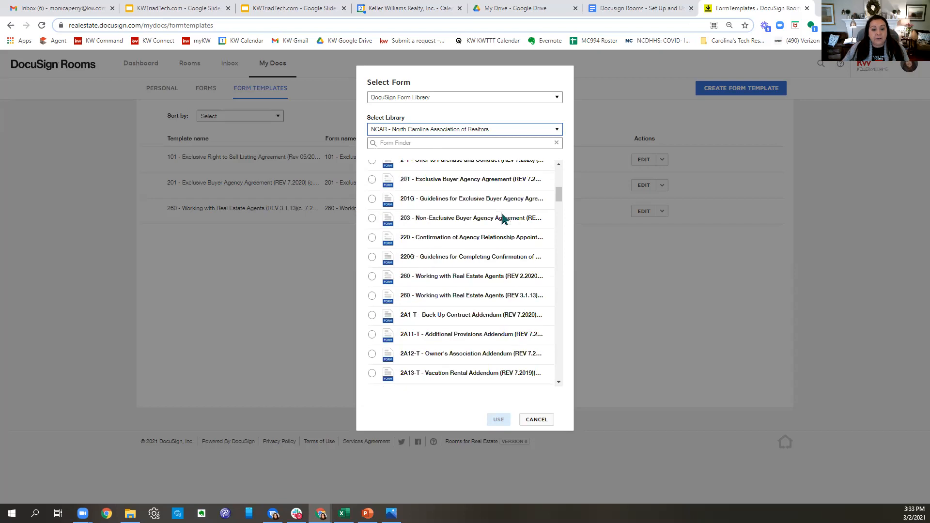
scroll(502, 218, down, 6)
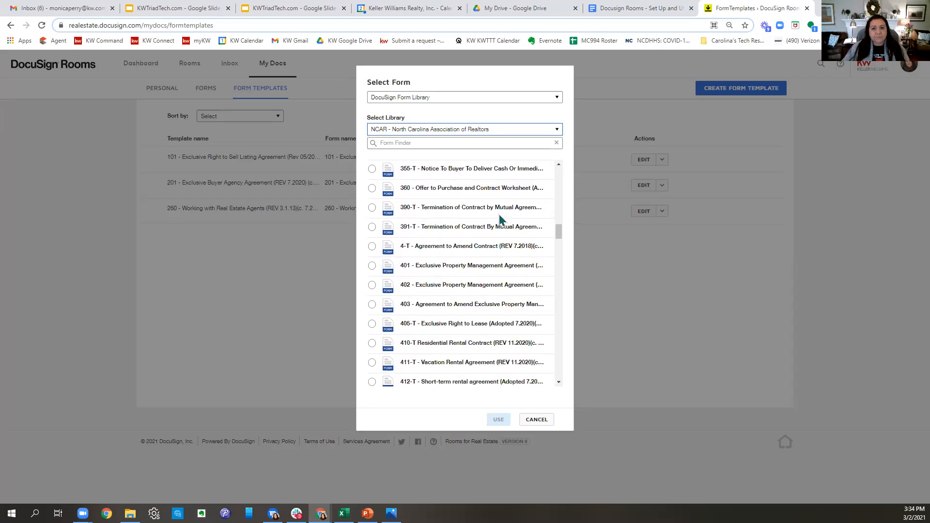
scroll(501, 220, down, 5)
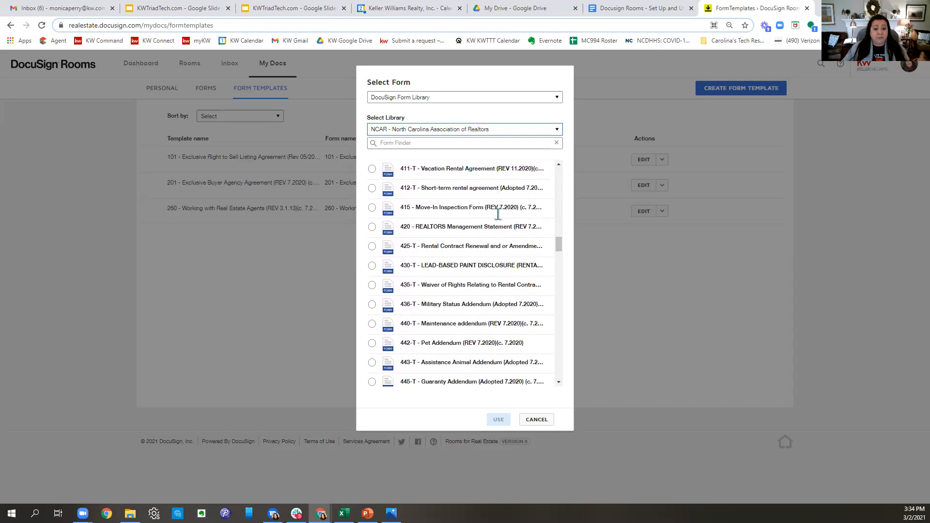
scroll(501, 221, down, 5)
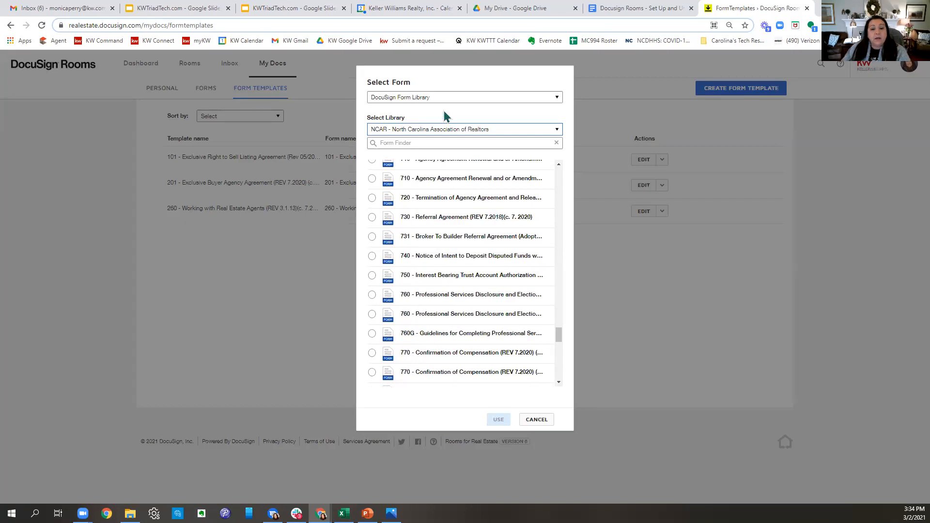
- Switch the form source to DocuSign Form Group and browse its available form groups
click(416, 98)
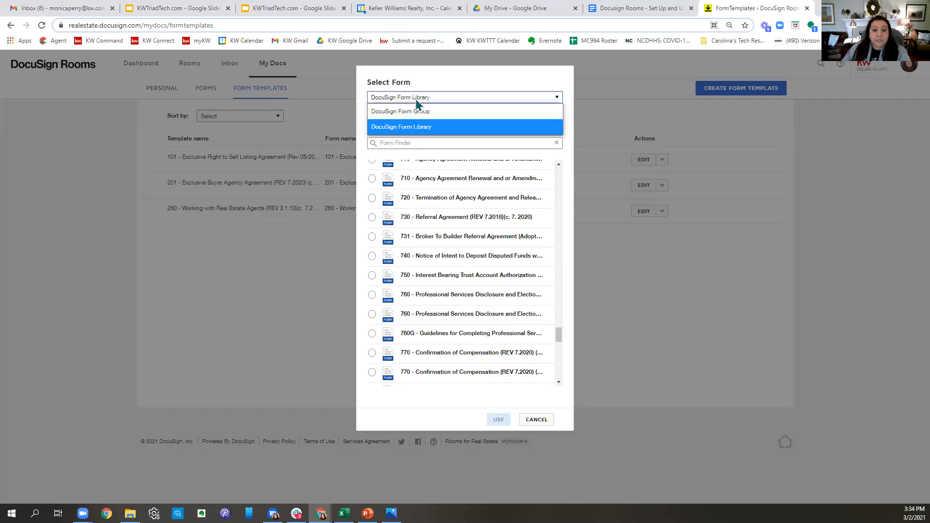
click(416, 112)
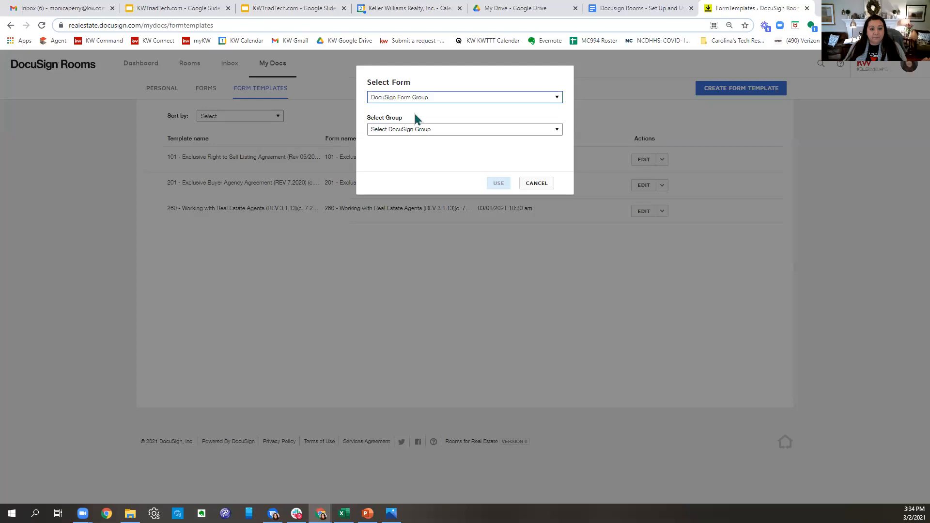
click(406, 104)
click(405, 116)
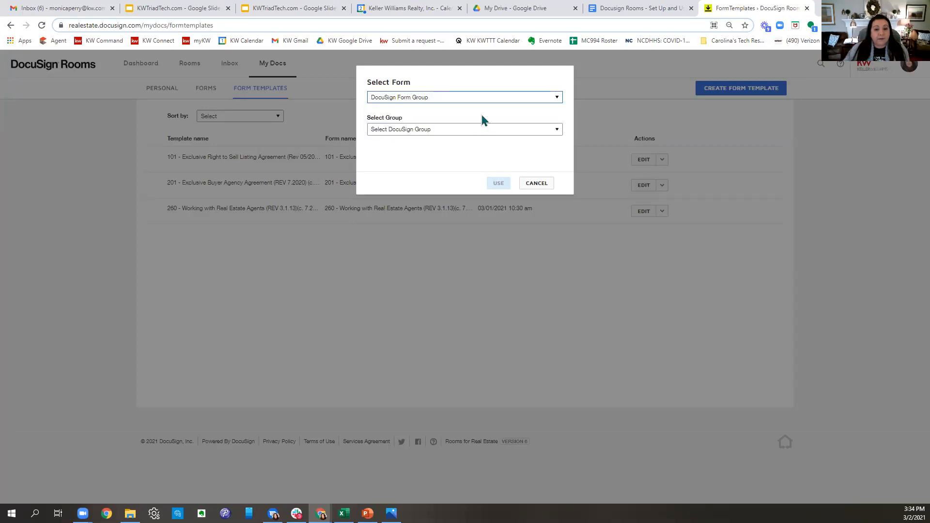
click(387, 131)
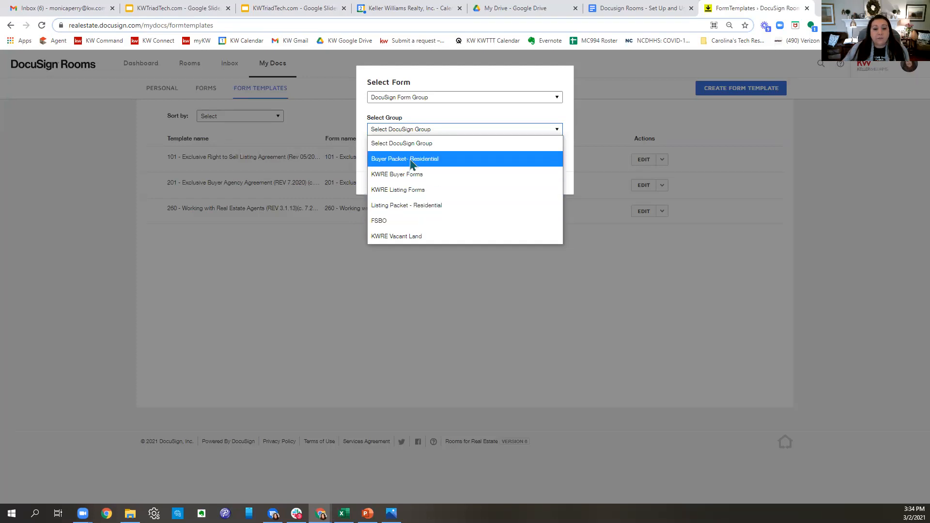
click(463, 72)
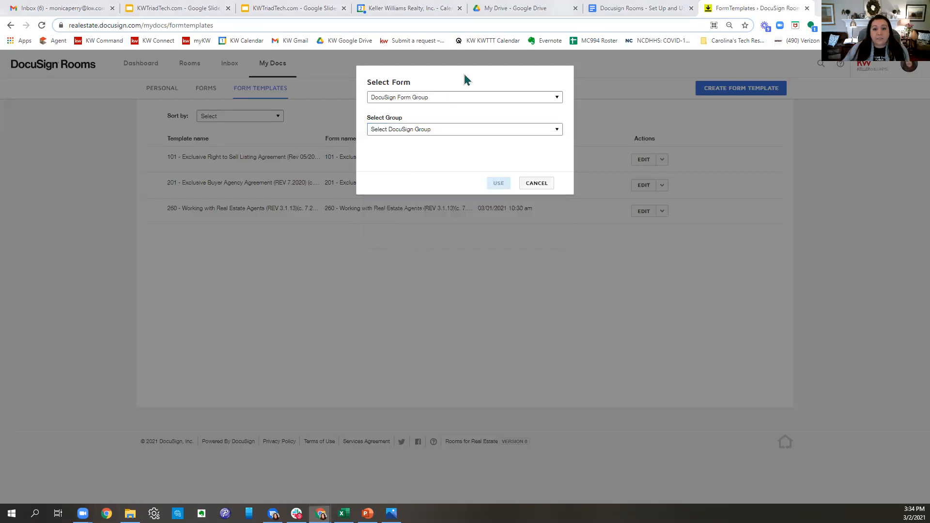
click(395, 134)
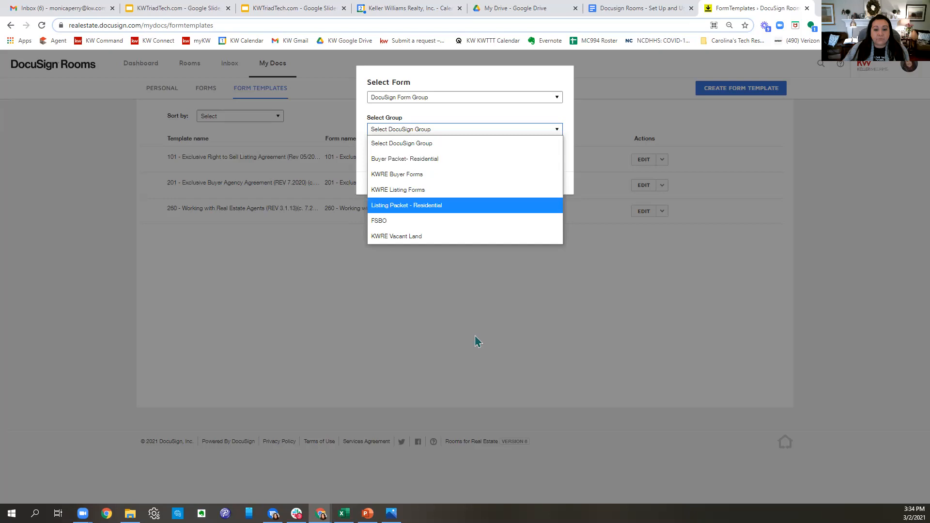
click(439, 505)
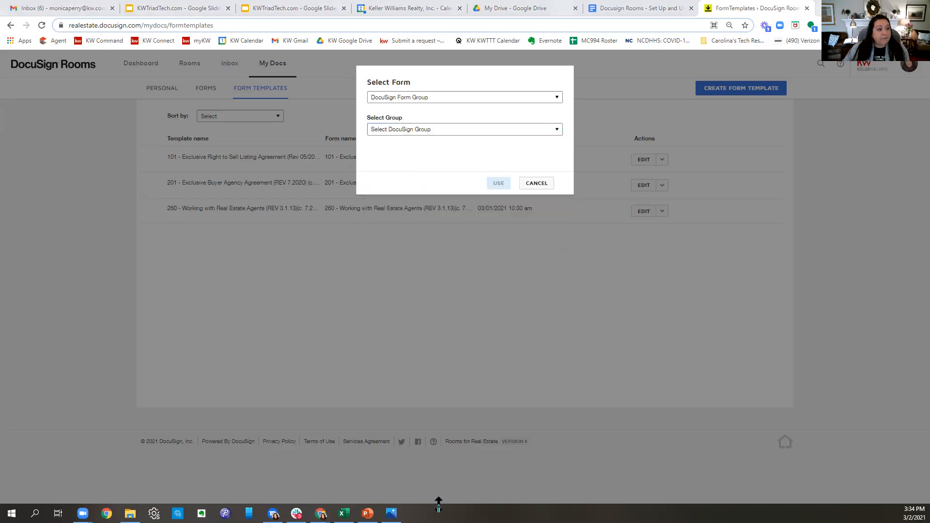
- Reselect DocuSign Form Group as the source and choose the KWRE Listing Forms group
click(436, 97)
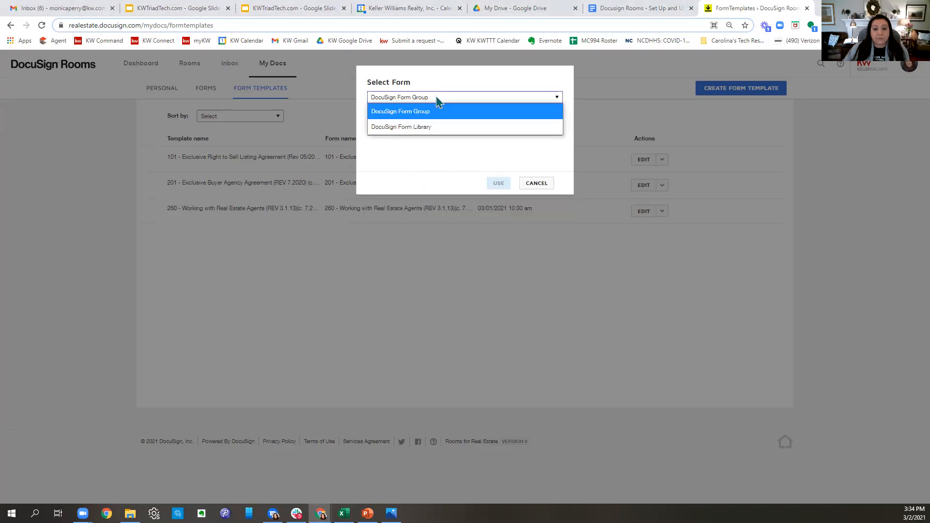
click(428, 129)
click(428, 97)
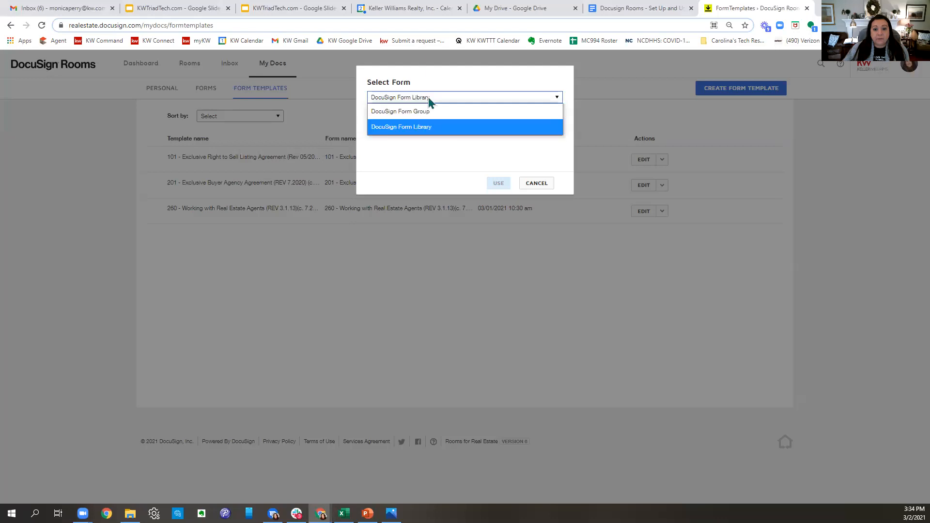
click(413, 110)
click(415, 129)
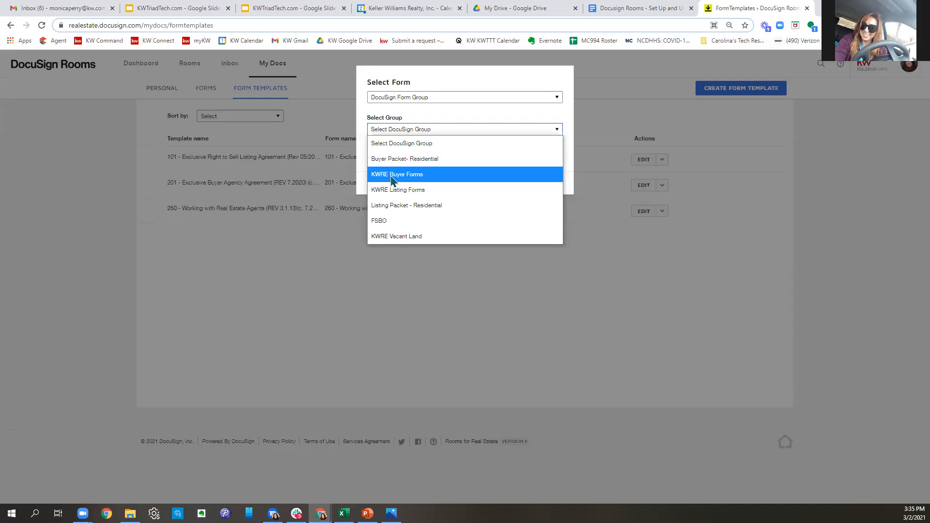
click(396, 191)
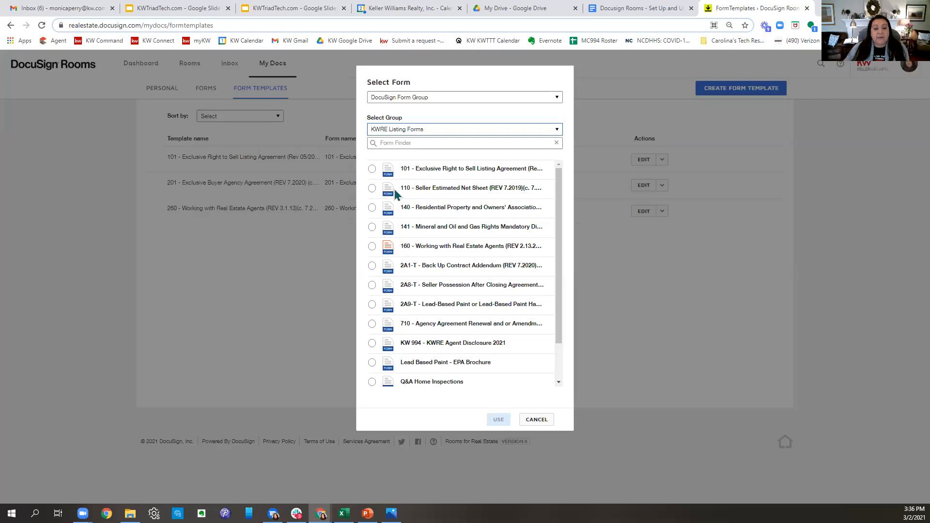
- Create a template from form 101 - Exclusive Right to Sell Listing Agreement (Rev 05/2020)
click(372, 169)
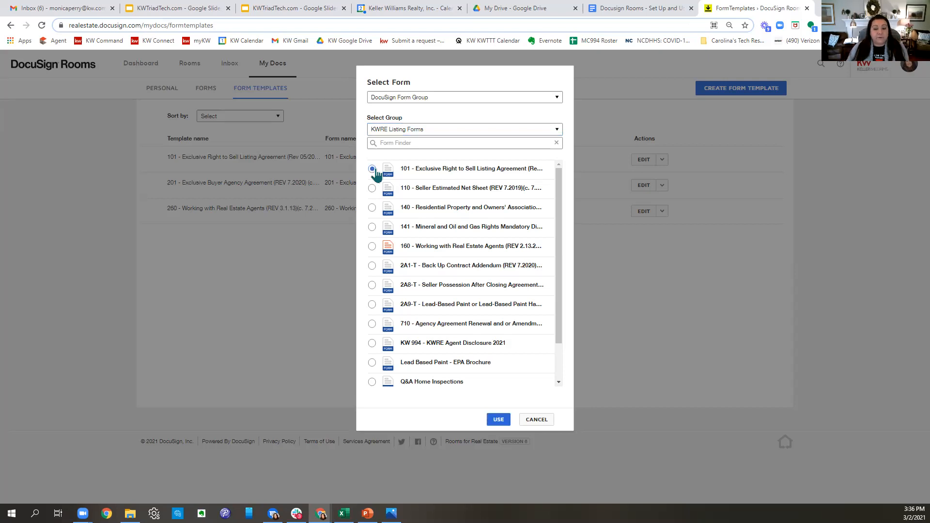
click(498, 419)
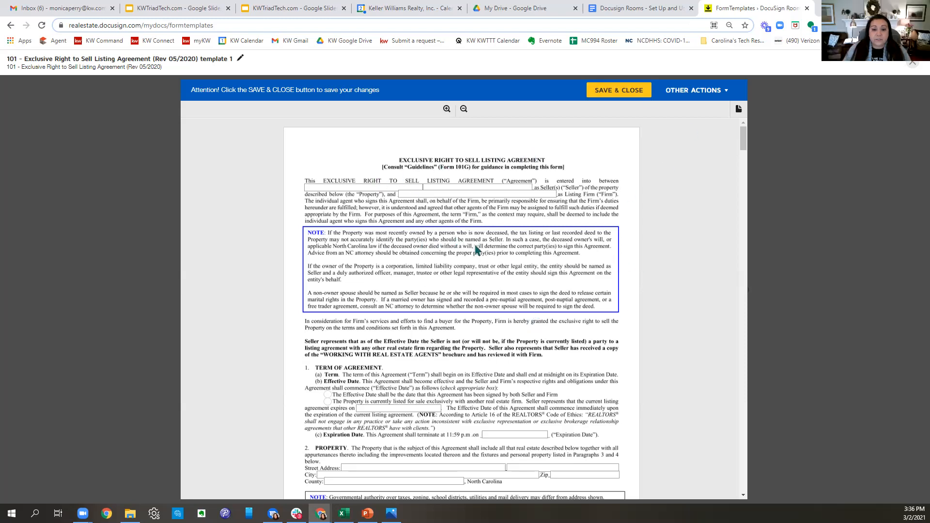
click(465, 196)
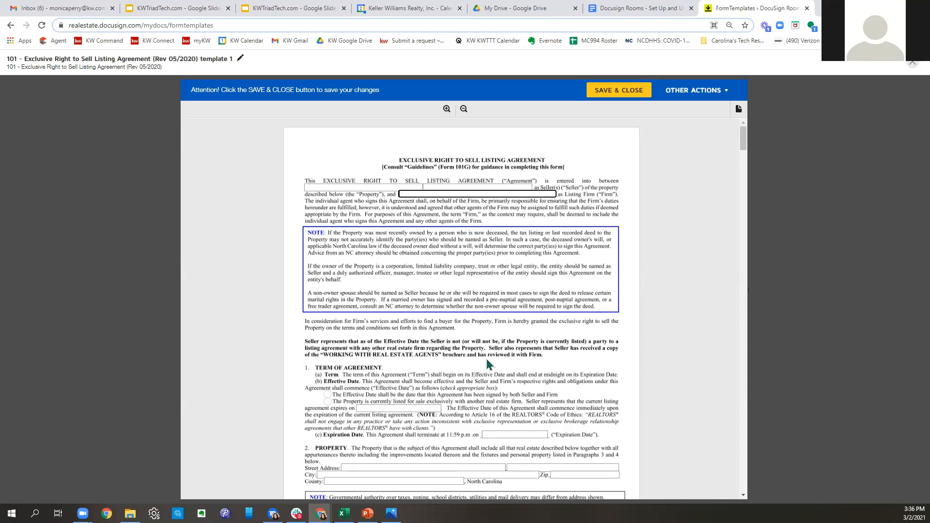
- Enter 'Keller William Realty Elite' as the Listing Firm on page 1 of the template
text(Keller Wi)
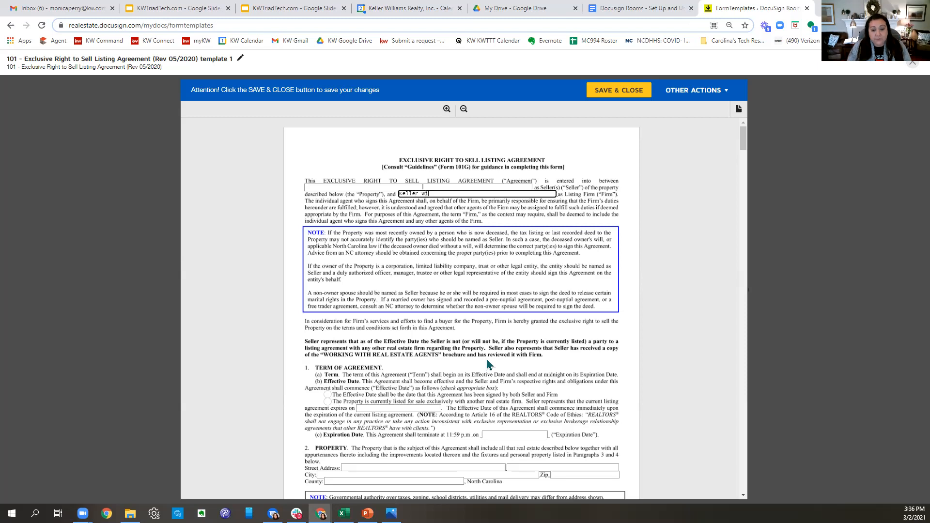
text(lliam Real)
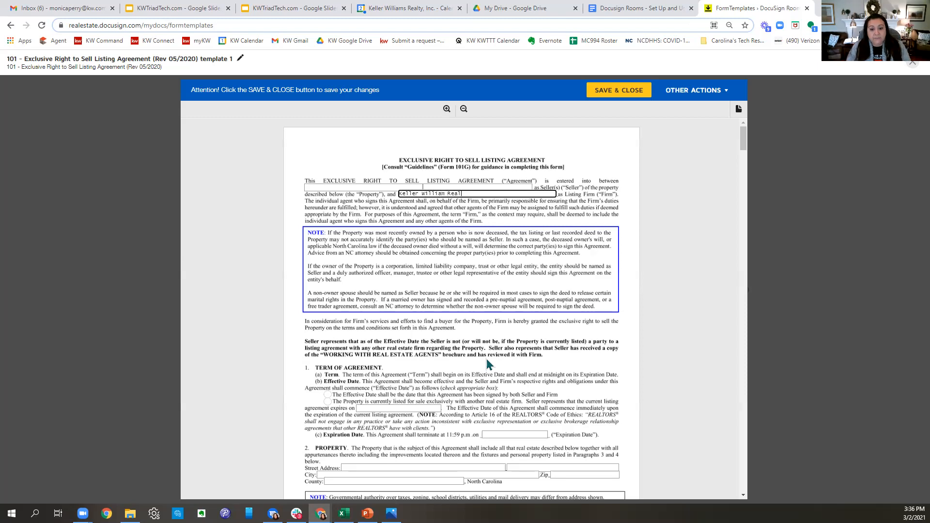
text(ty Elite)
click(488, 364)
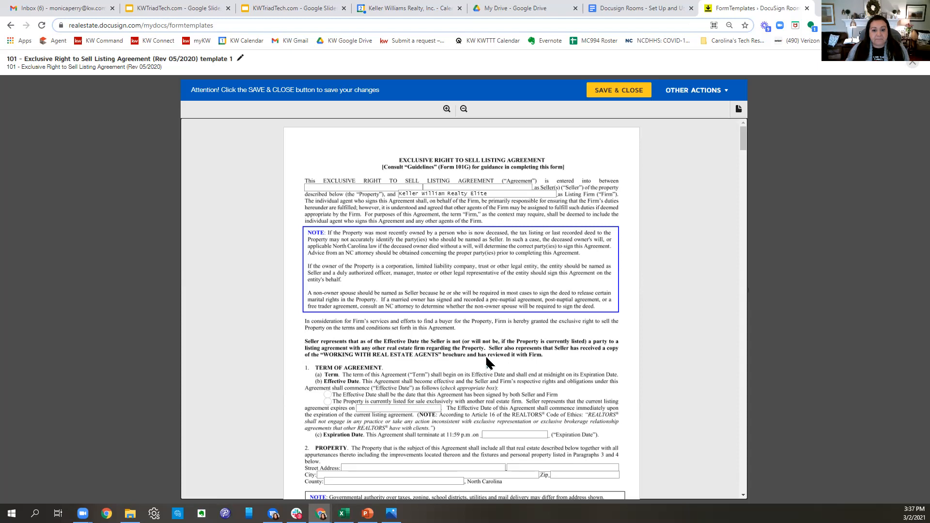
scroll(508, 364, down, 2)
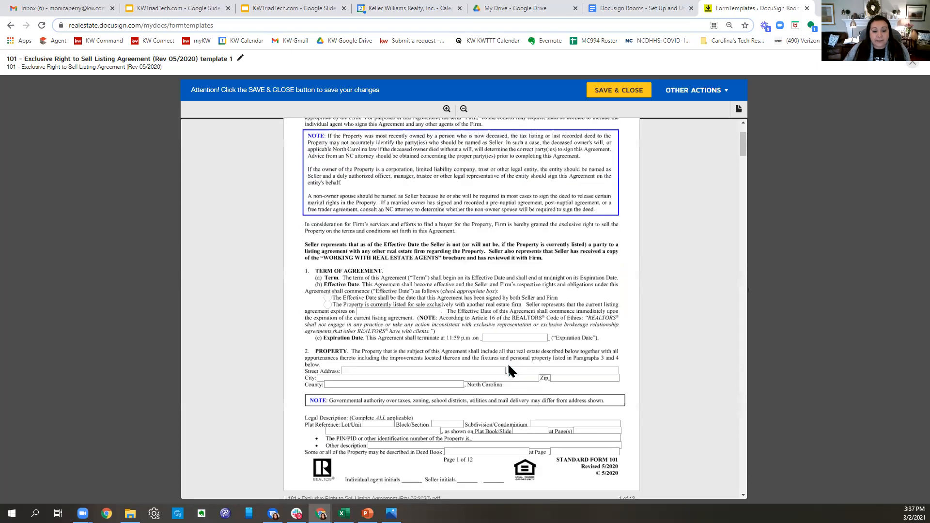
- In section 7 Firm's Compensation, enter a 6% firm fee and a 60-day Protection Period
scroll(508, 368, down, 1)
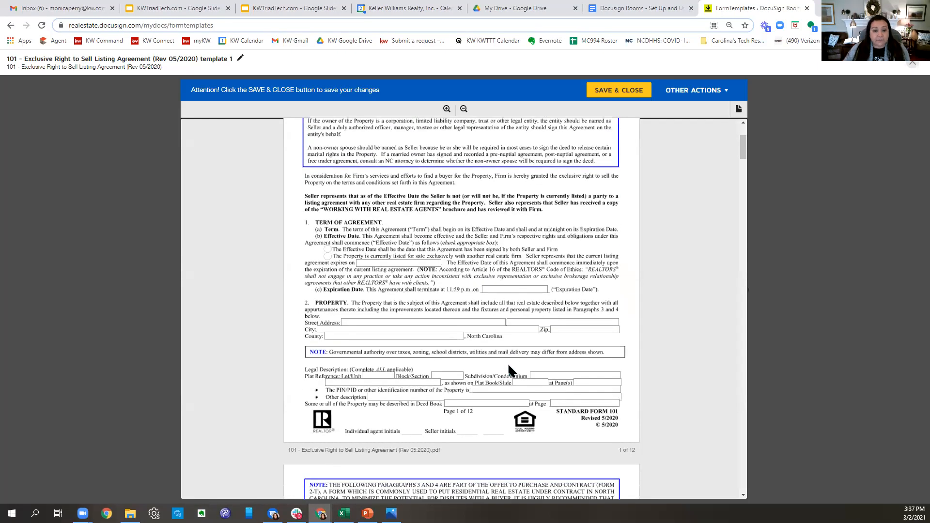
scroll(509, 367, down, 1)
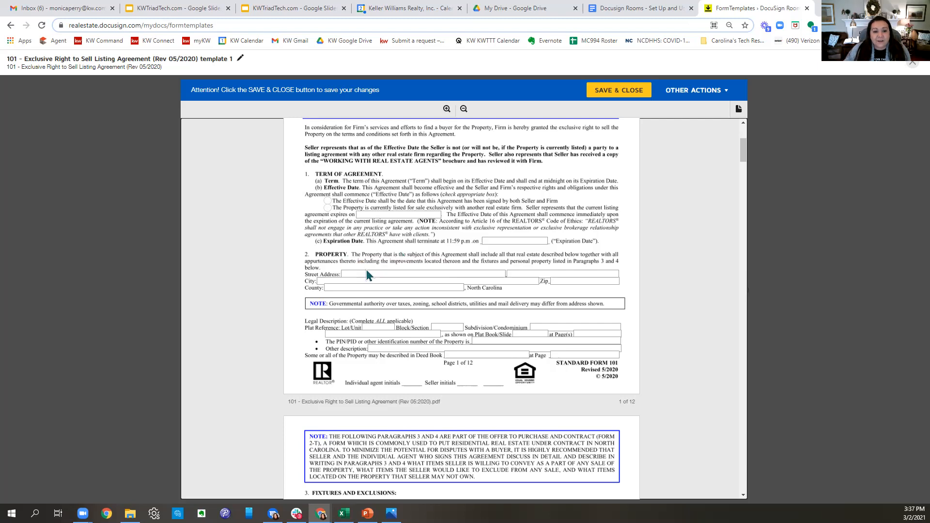
scroll(504, 286, down, 2)
scroll(506, 284, down, 6)
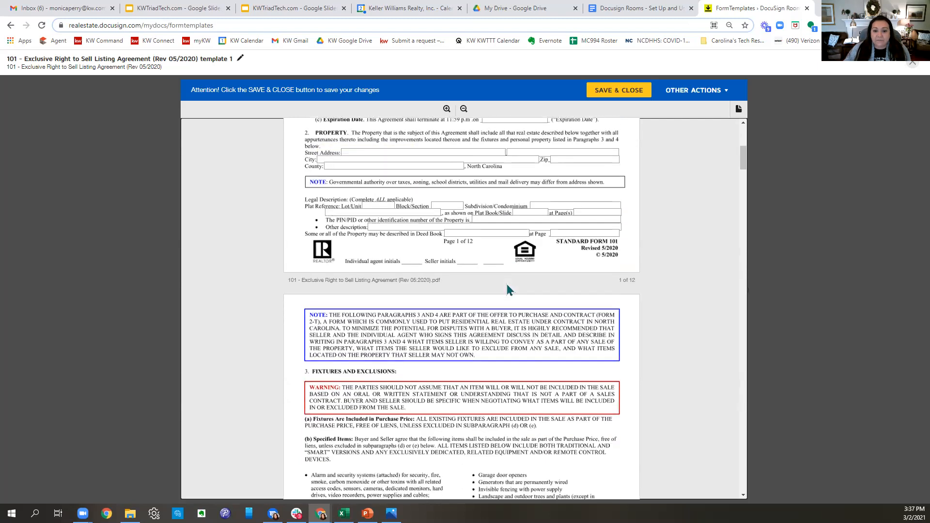
scroll(507, 286, down, 10)
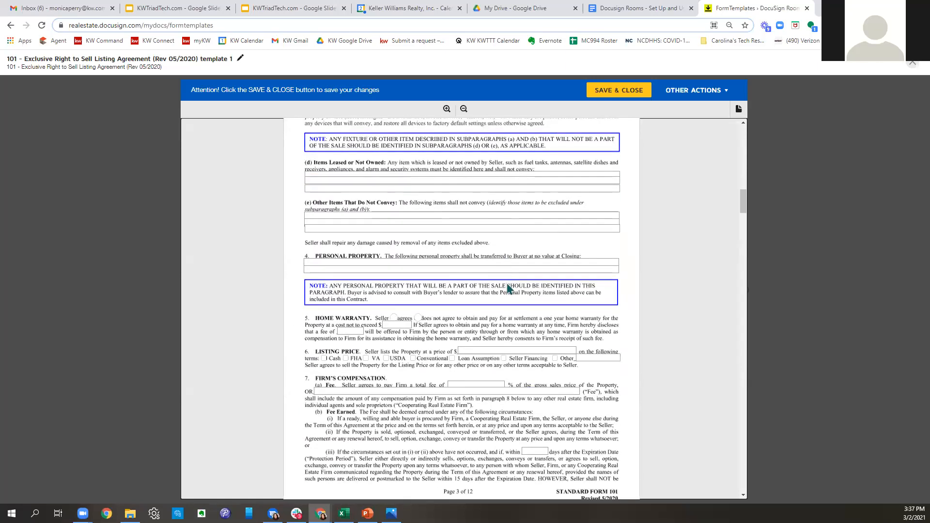
scroll(507, 283, down, 1)
scroll(507, 285, down, 1)
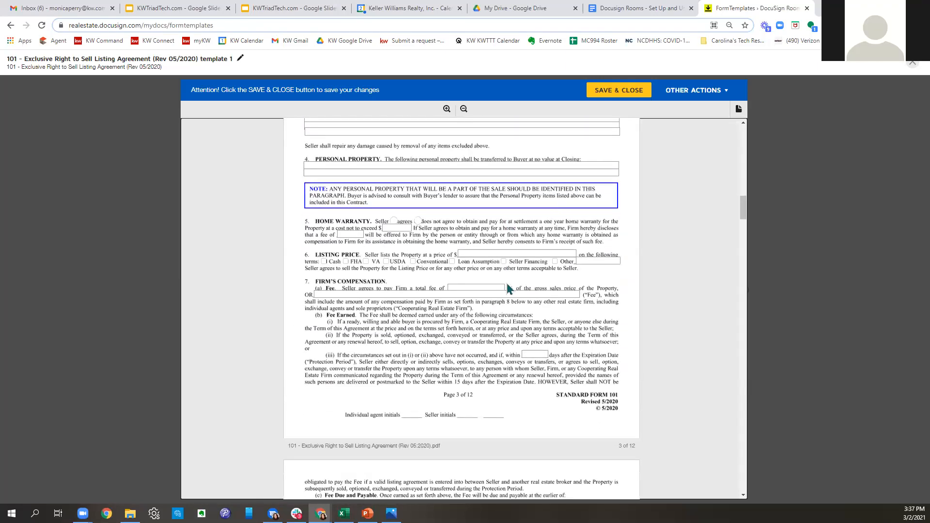
scroll(509, 290, down, 1)
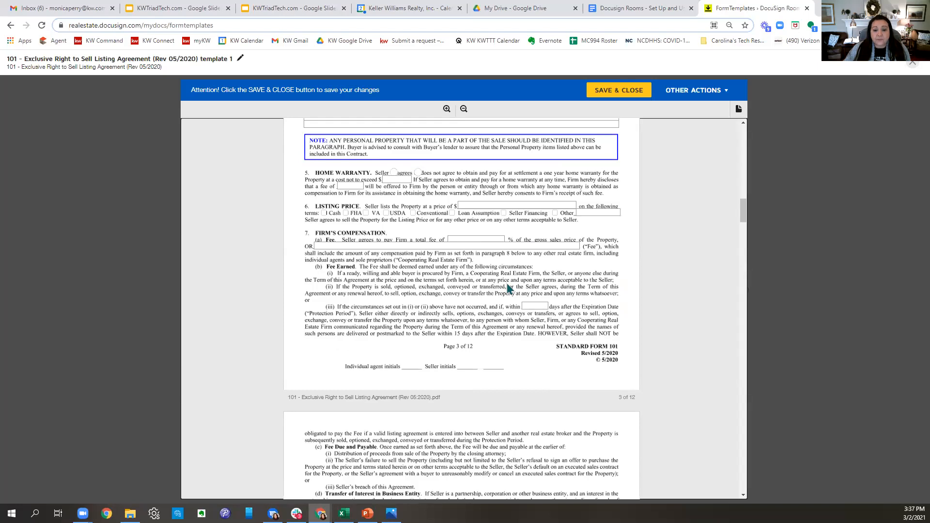
click(479, 240)
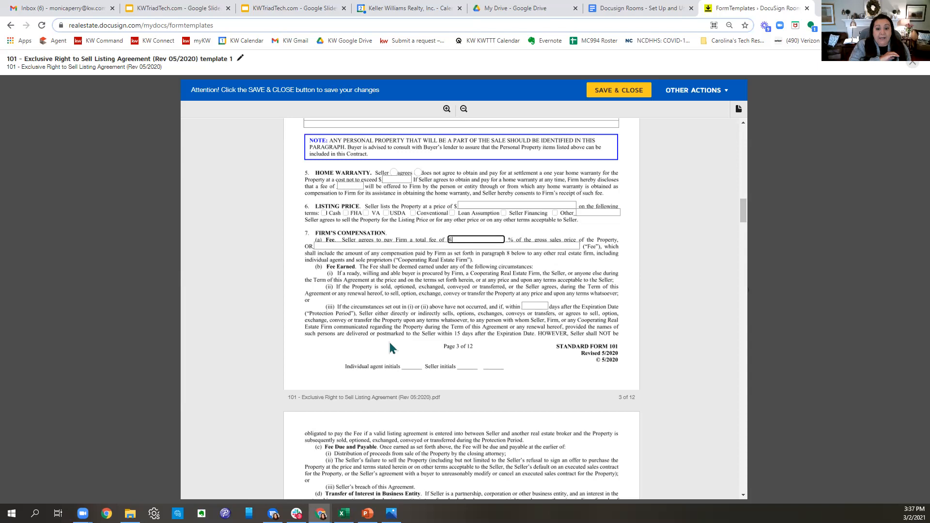
click(648, 396)
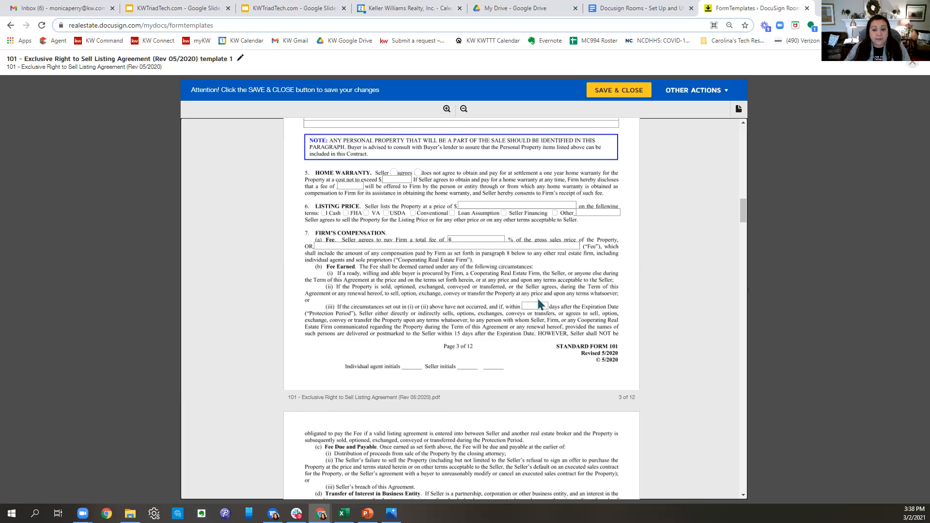
text(6)
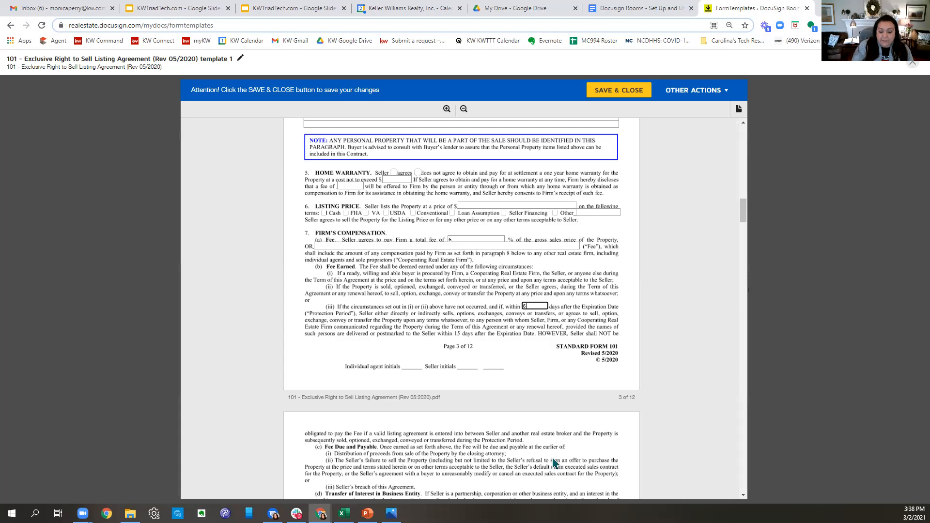
text(0)
click(565, 378)
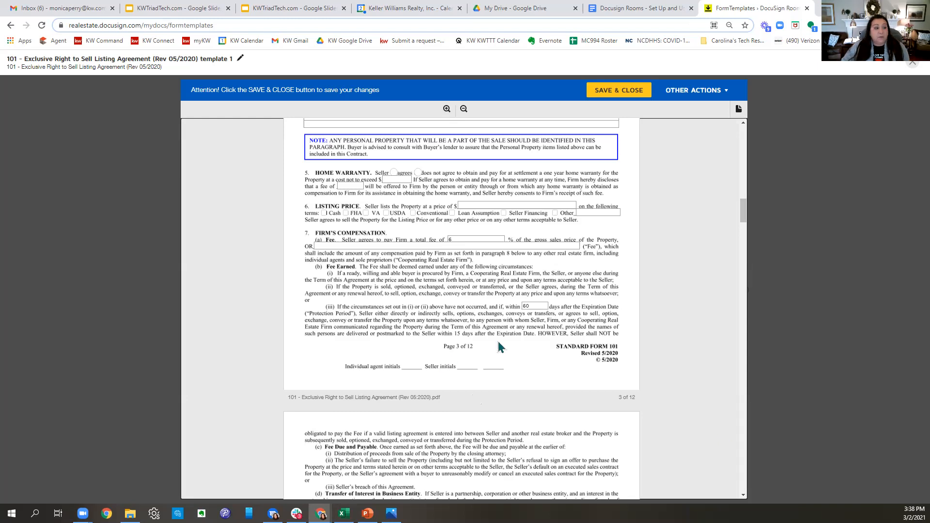
scroll(501, 347, down, 2)
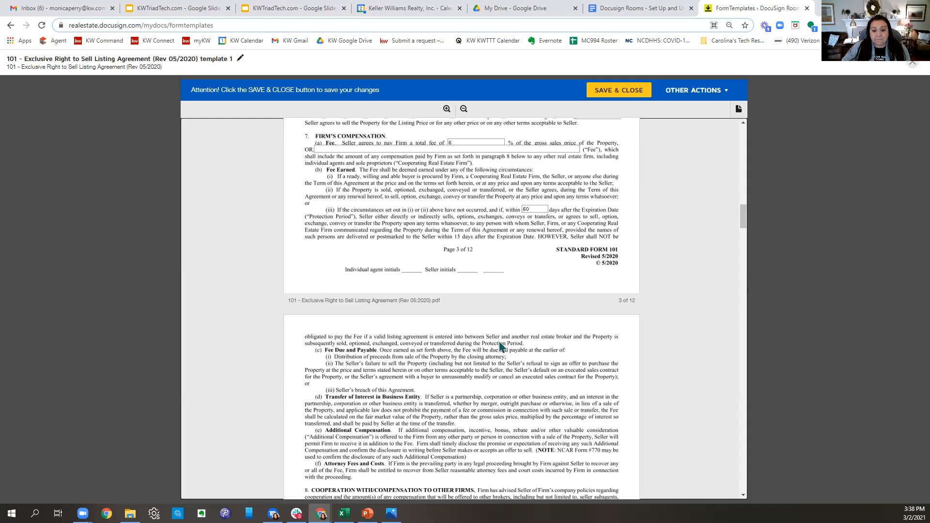
- Check 'Cooperate with buyer agents' and set their compensation to 3%
scroll(499, 341, down, 5)
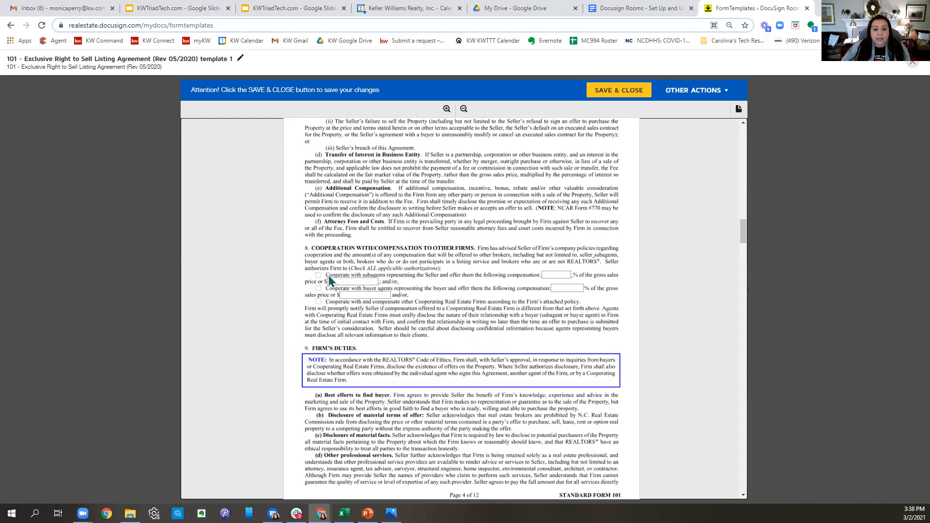
click(318, 288)
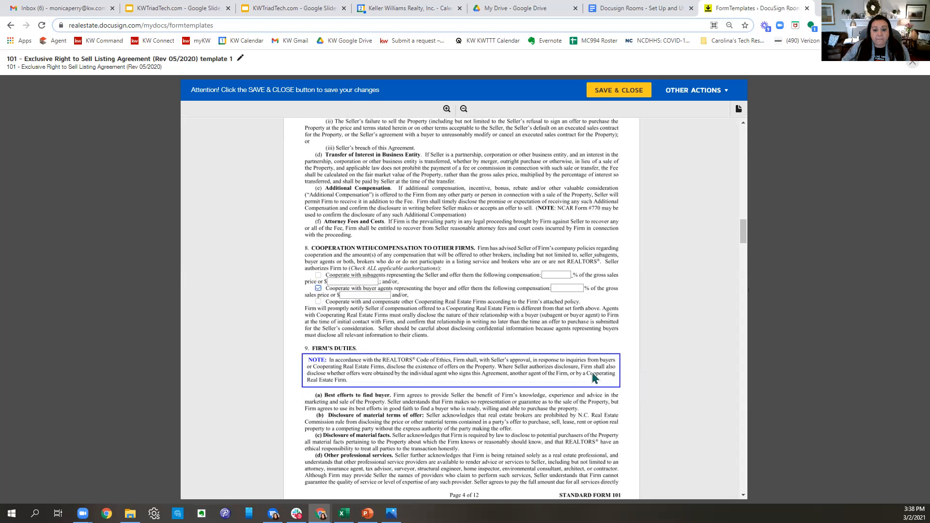
click(566, 289)
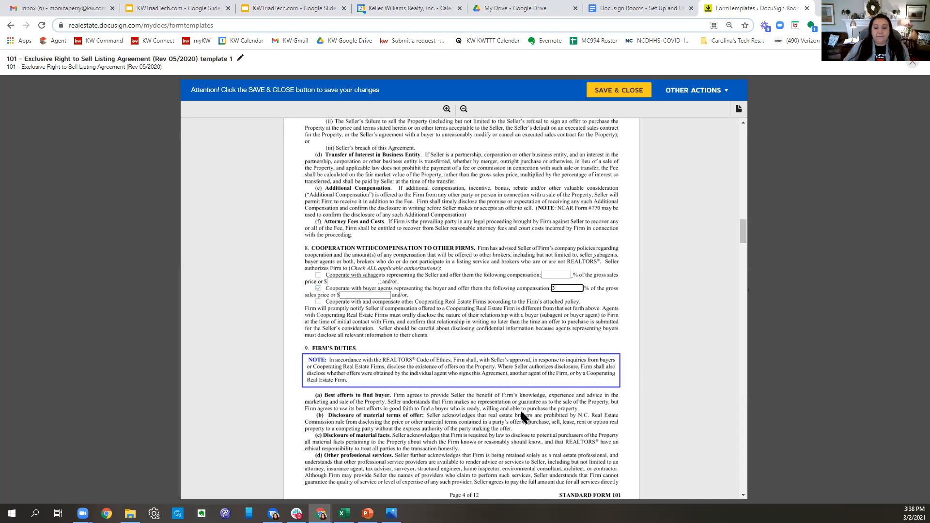
click(506, 352)
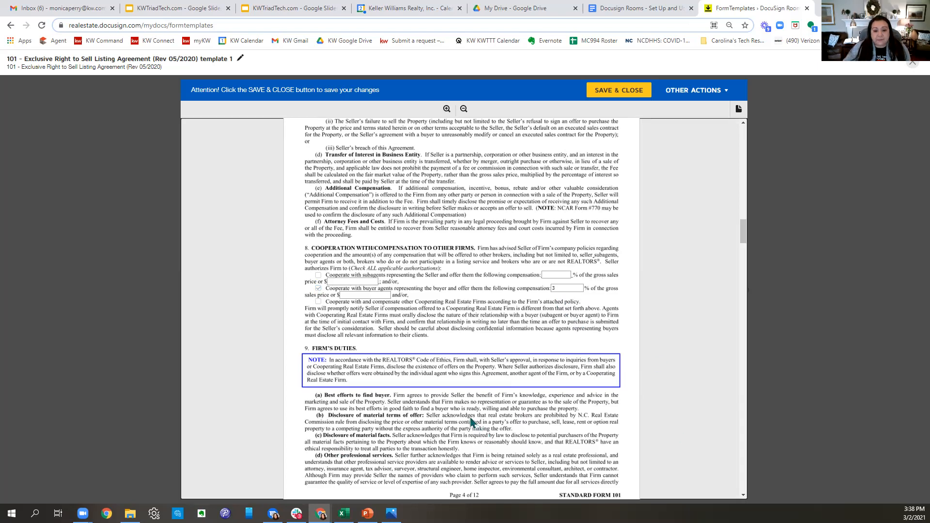
- In Marketing Authorization, authorize signs, non-internet advertising and internet advertising
scroll(474, 418, down, 1)
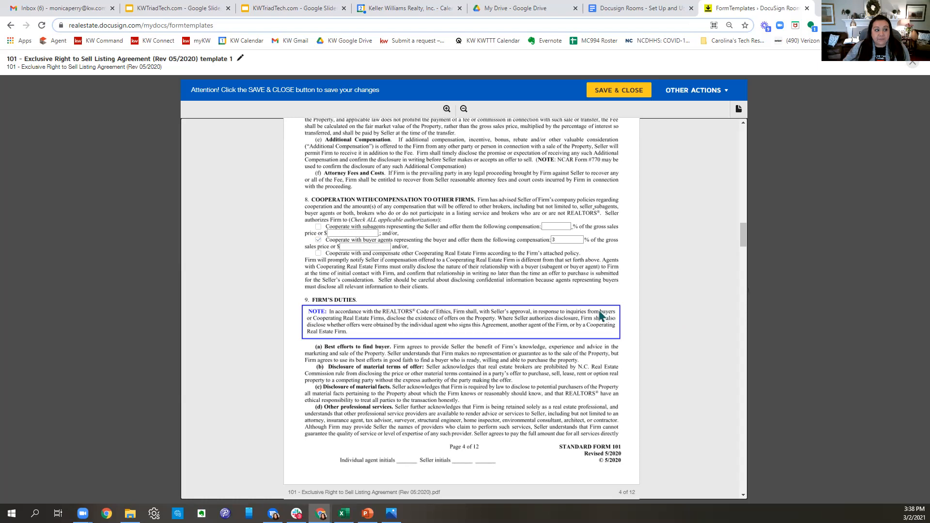
scroll(542, 310, down, 5)
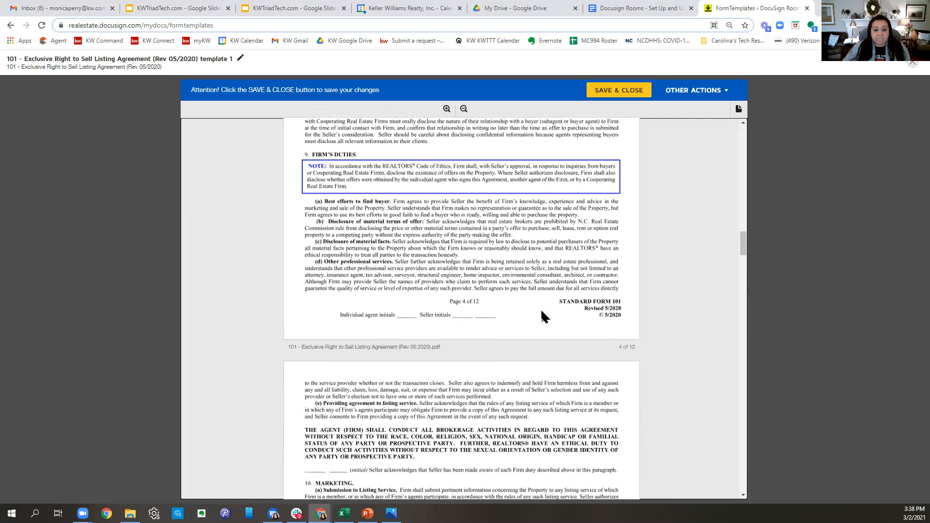
scroll(545, 311, down, 3)
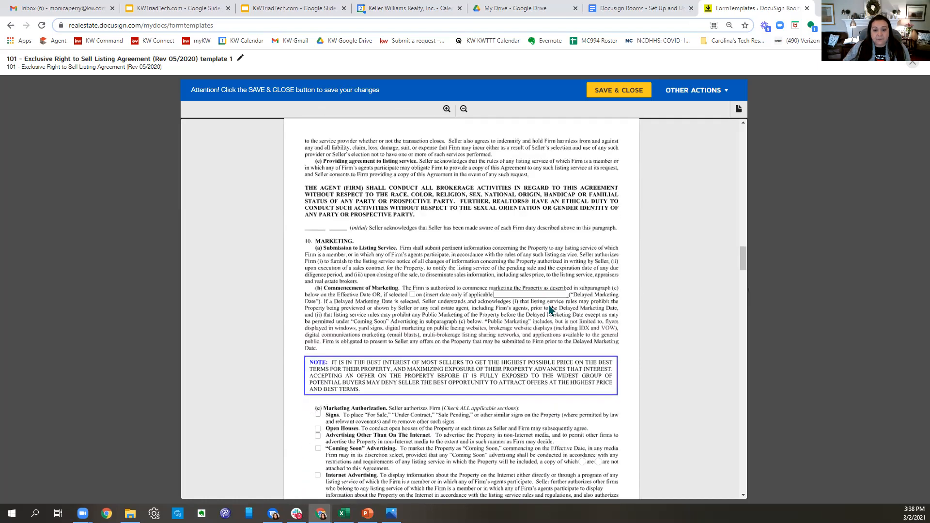
scroll(550, 310, down, 3)
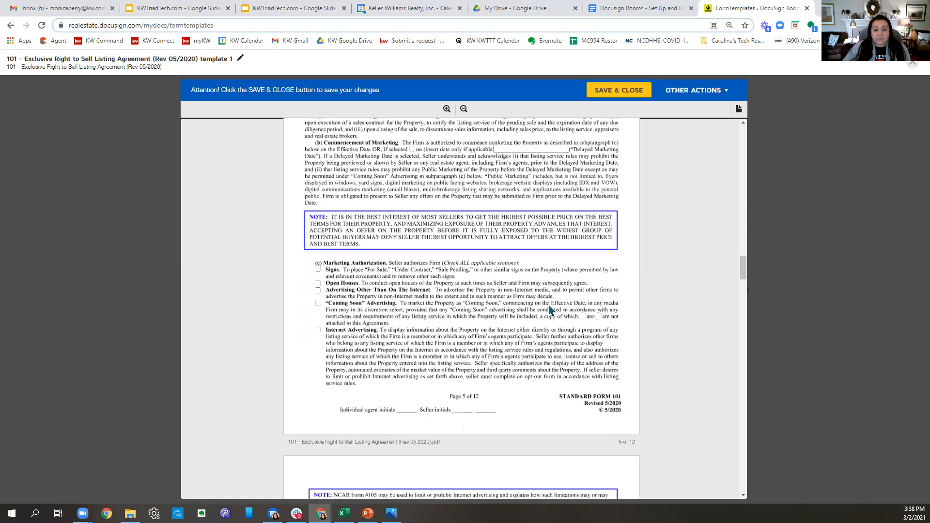
scroll(549, 305, down, 1)
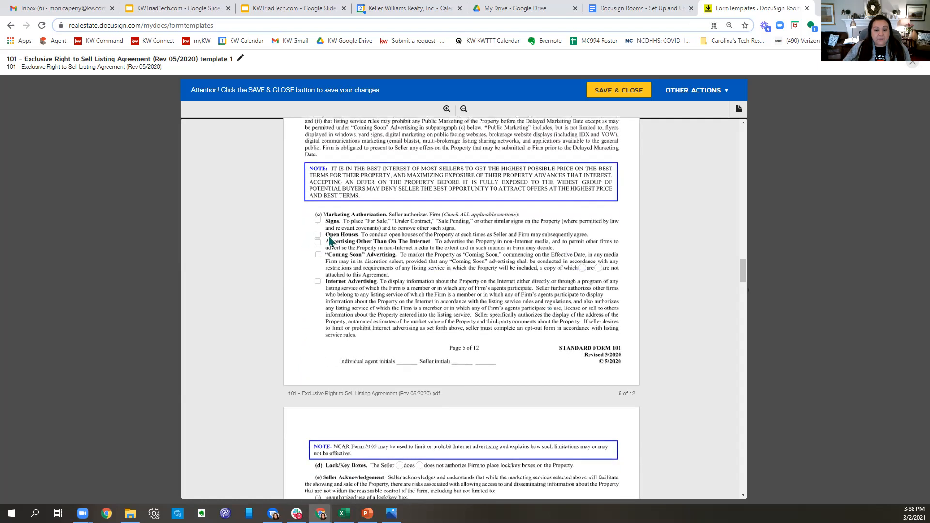
click(318, 220)
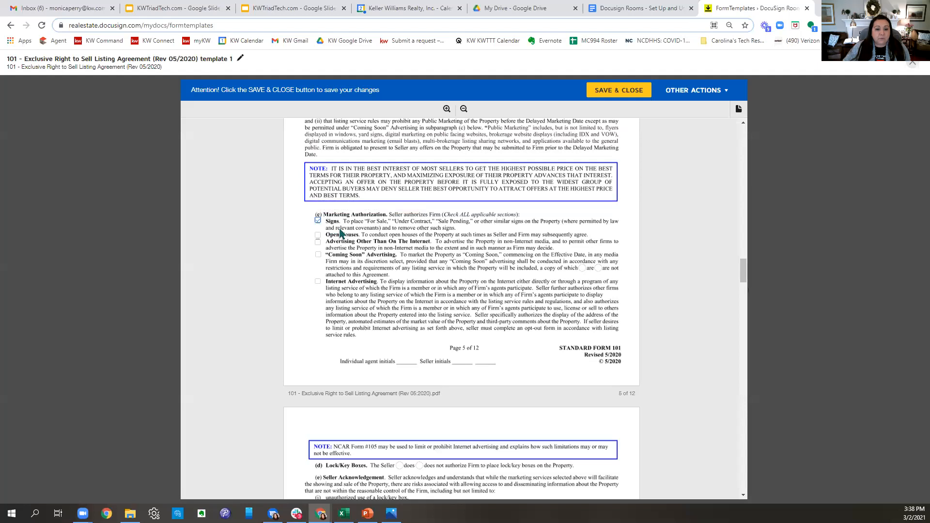
click(318, 242)
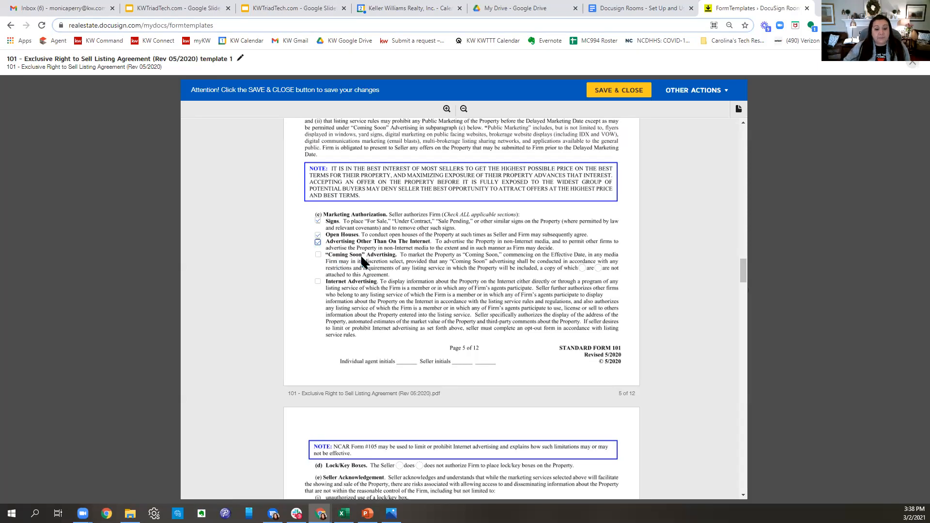
click(318, 282)
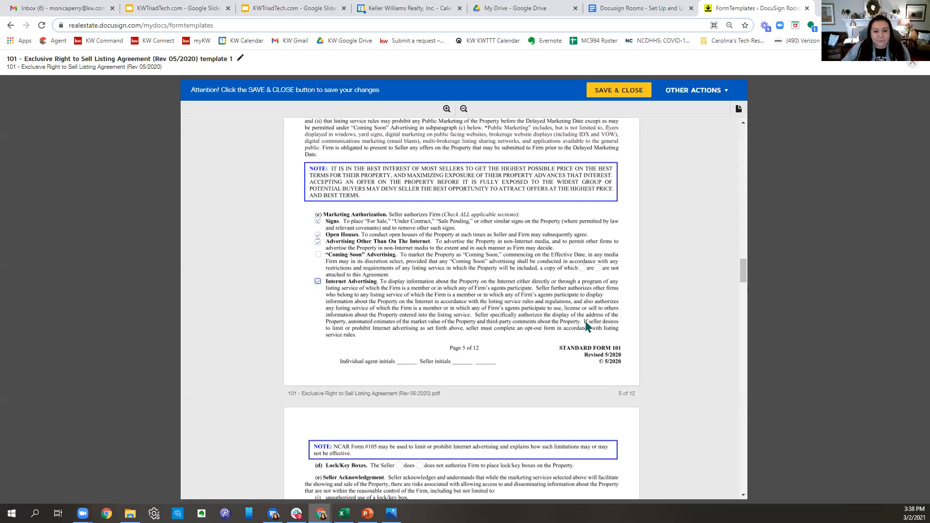
scroll(586, 322, down, 2)
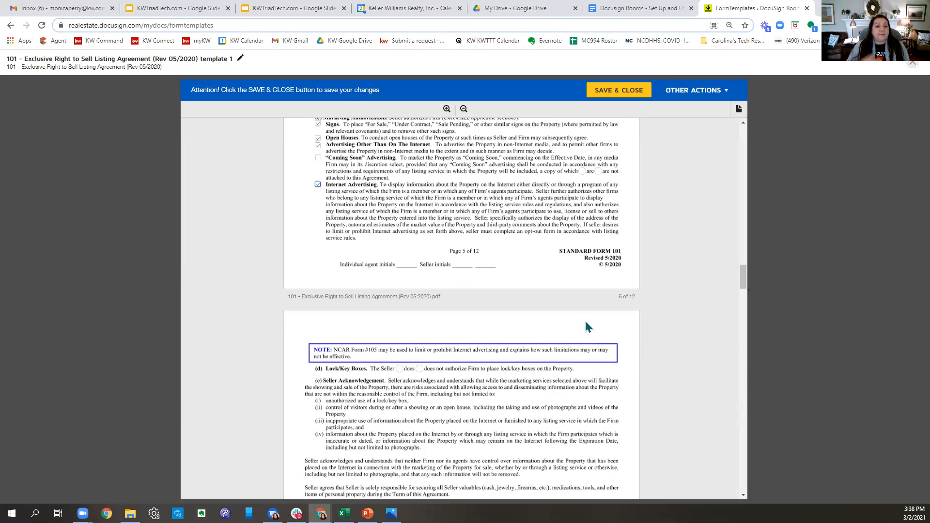
- Mark that the seller does authorize lock/key boxes, and acknowledge receipt of the 2-T/800-T and #760 sample forms
scroll(531, 308, down, 2)
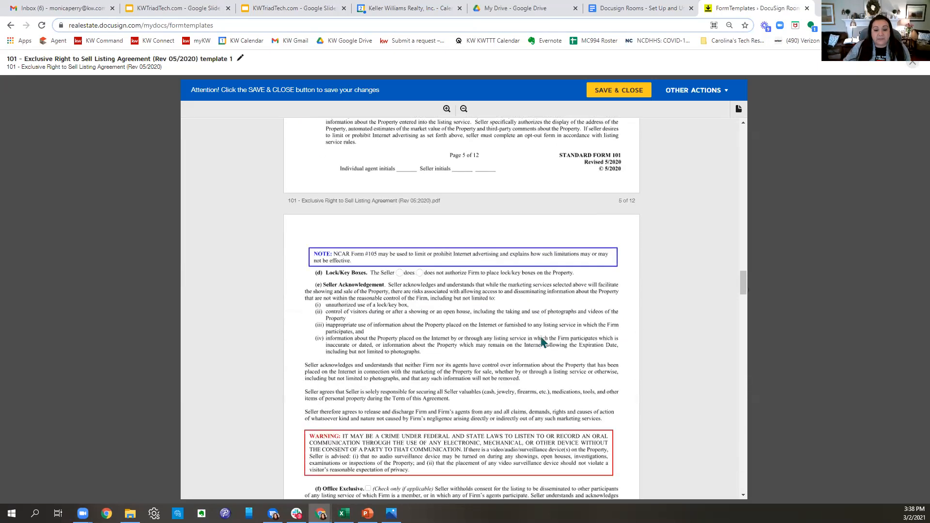
click(400, 273)
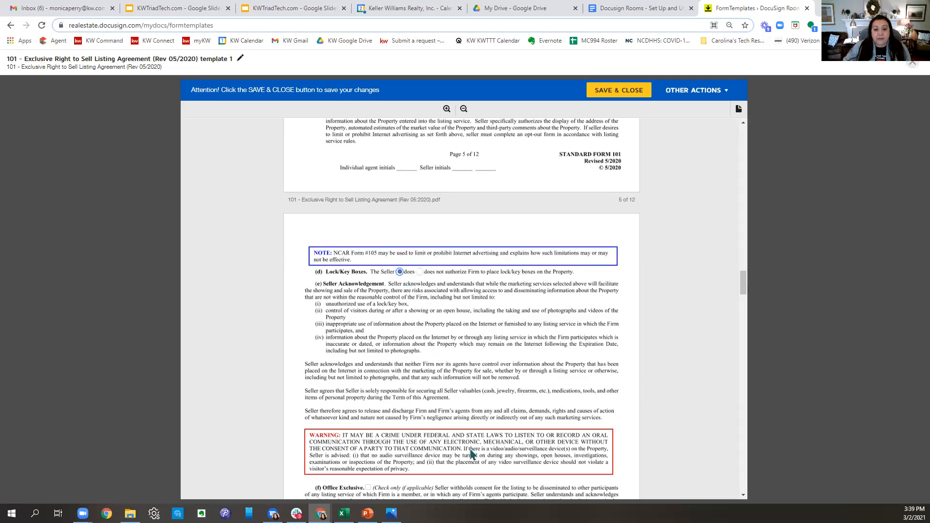
scroll(526, 375, down, 5)
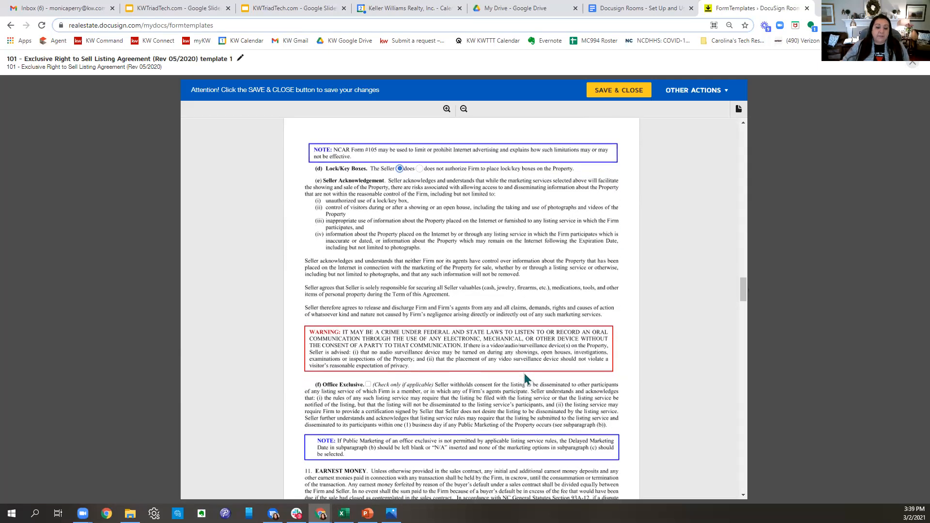
scroll(524, 374, down, 2)
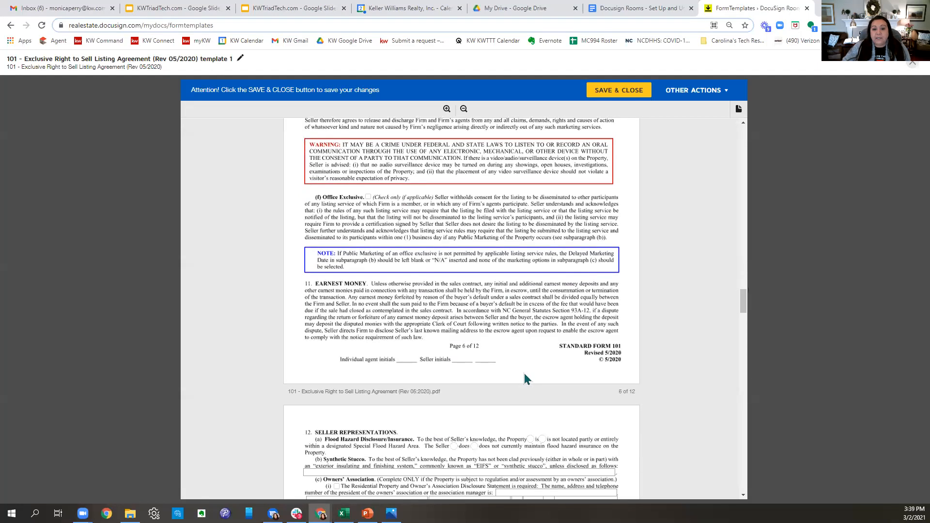
scroll(526, 378, down, 3)
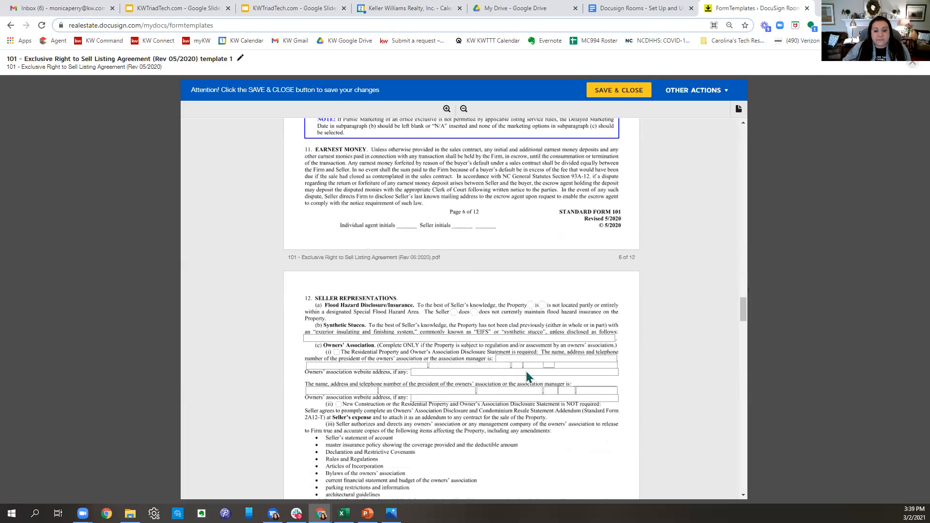
scroll(527, 377, down, 2)
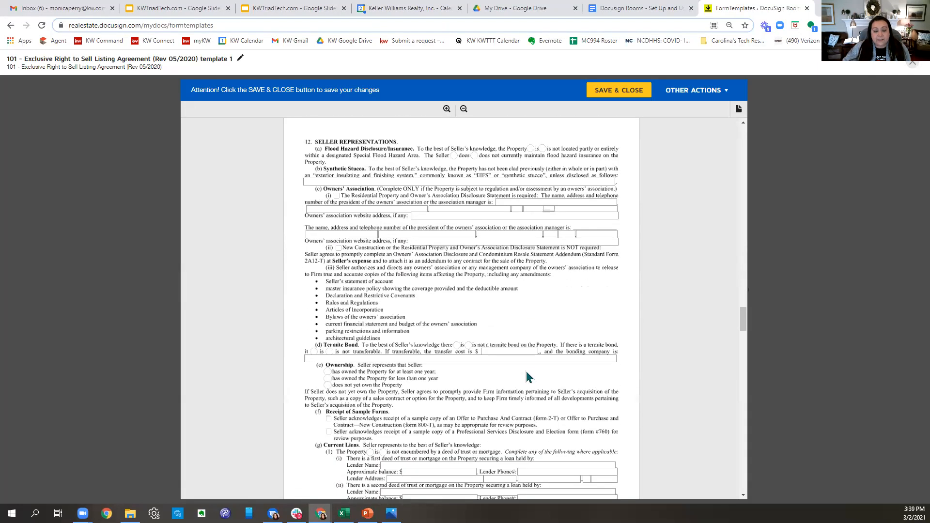
scroll(527, 377, down, 2)
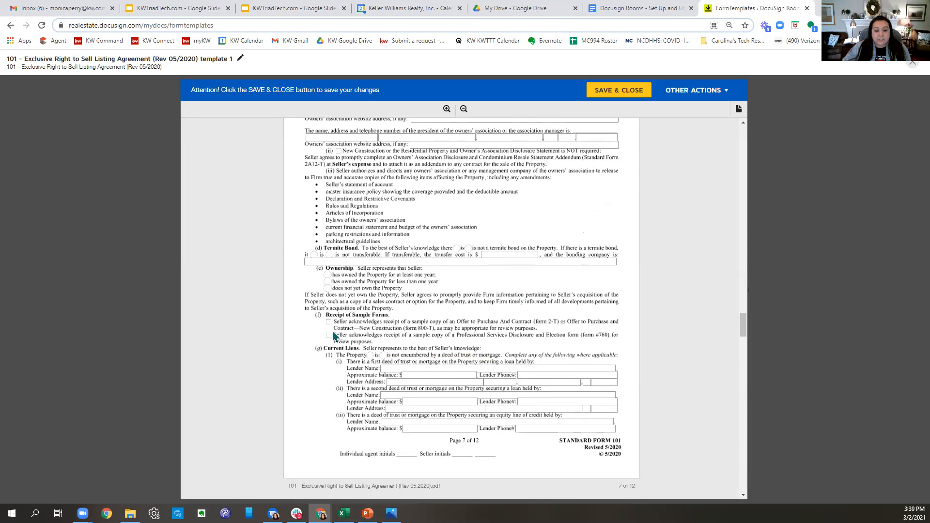
click(328, 323)
click(329, 335)
scroll(503, 361, down, 3)
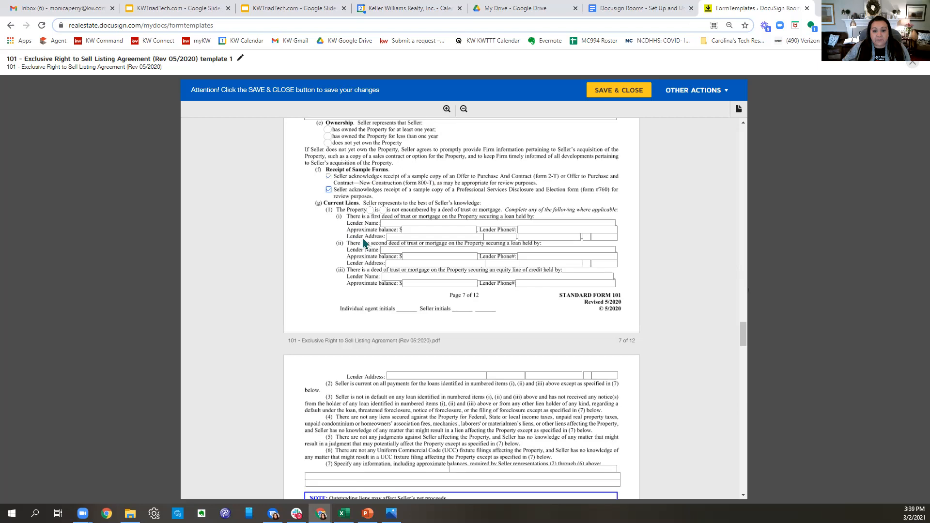
- Select 'is not' for both bankruptcy statements (1) and (2)
scroll(554, 324, down, 1)
scroll(554, 324, down, 4)
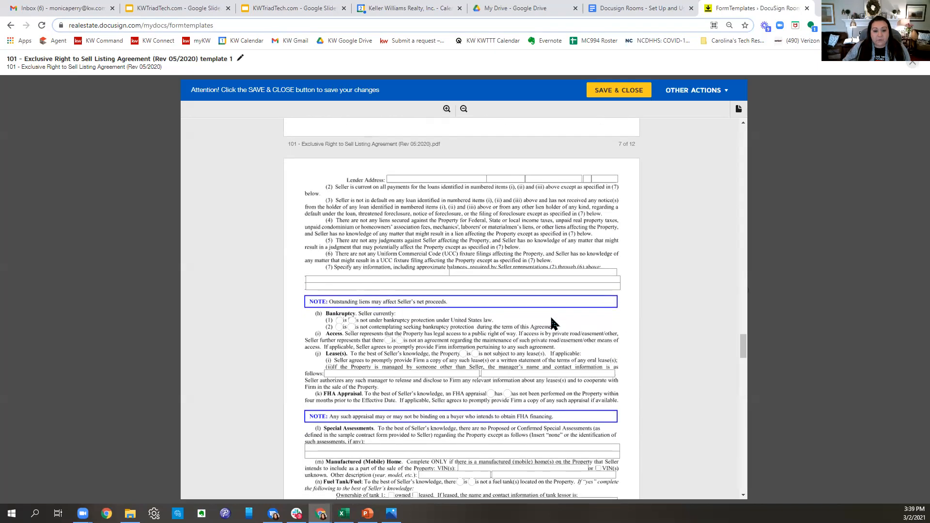
scroll(554, 323, down, 2)
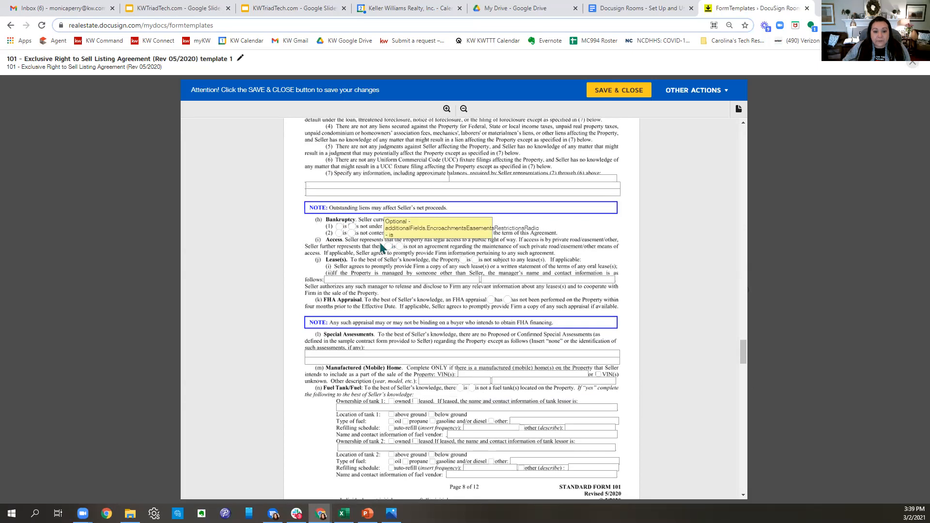
click(352, 226)
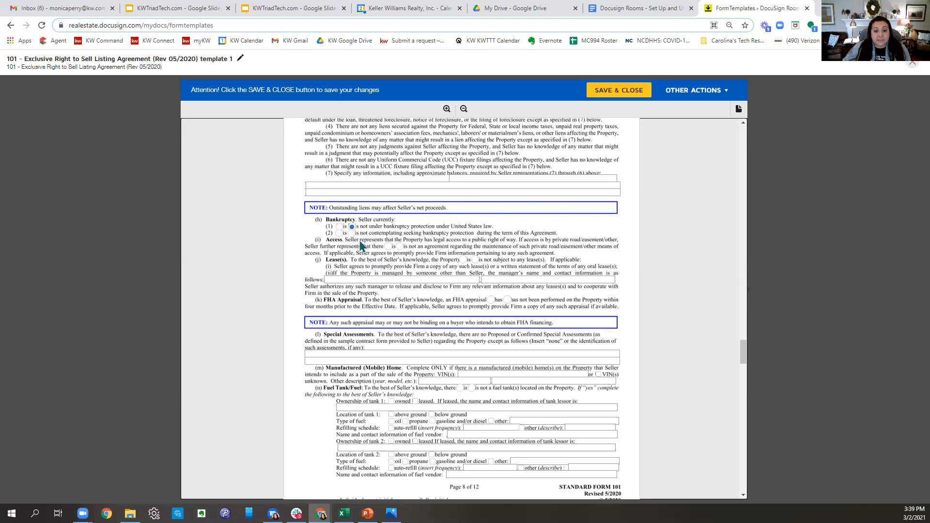
click(352, 233)
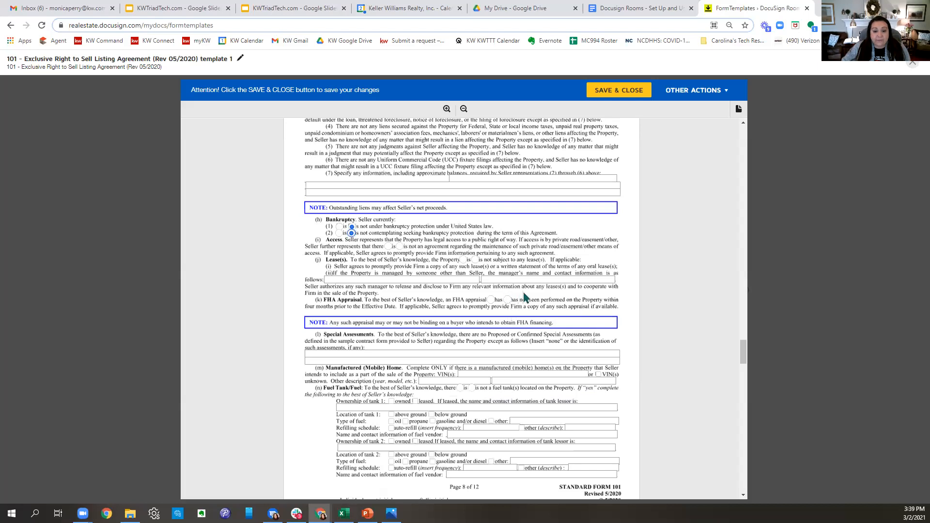
- Enter 'N/A' in the Seller's Duties conveyance exceptions field
scroll(528, 298, down, 2)
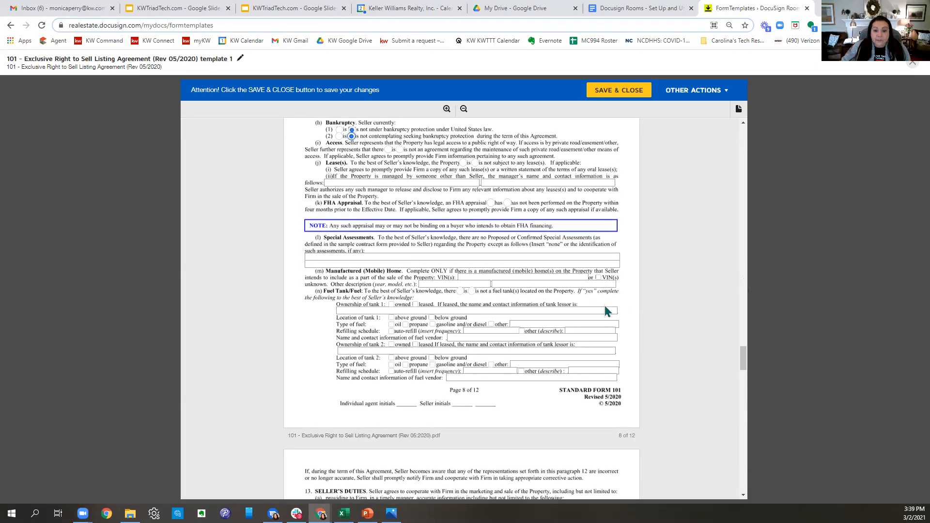
scroll(567, 278, down, 8)
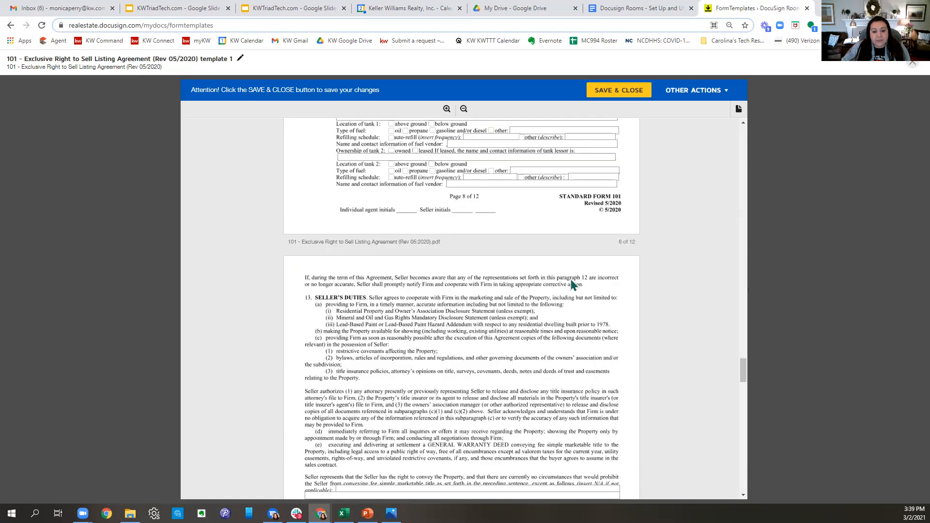
scroll(571, 284, down, 1)
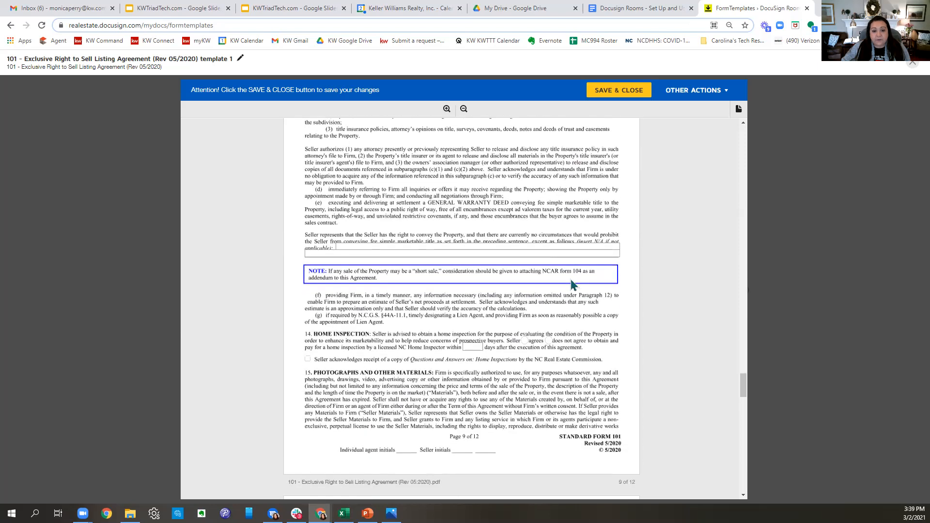
click(395, 248)
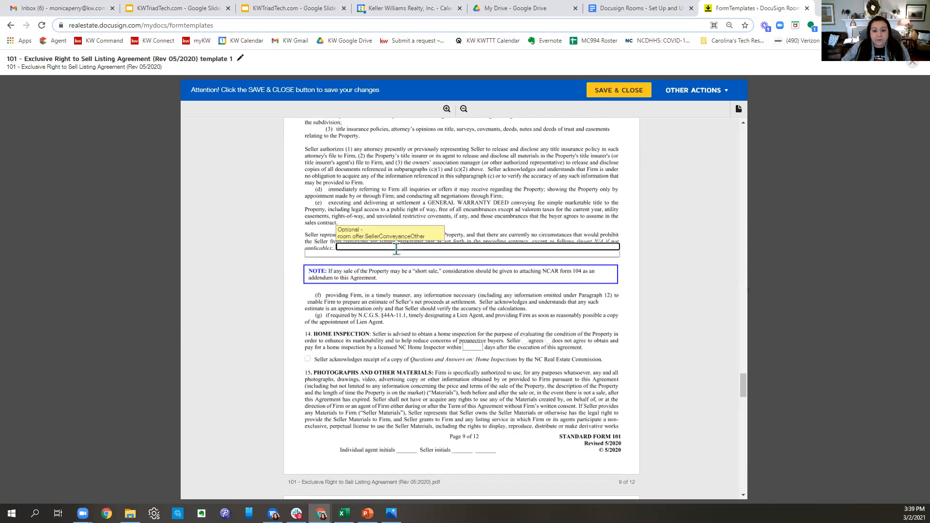
text(N/A)
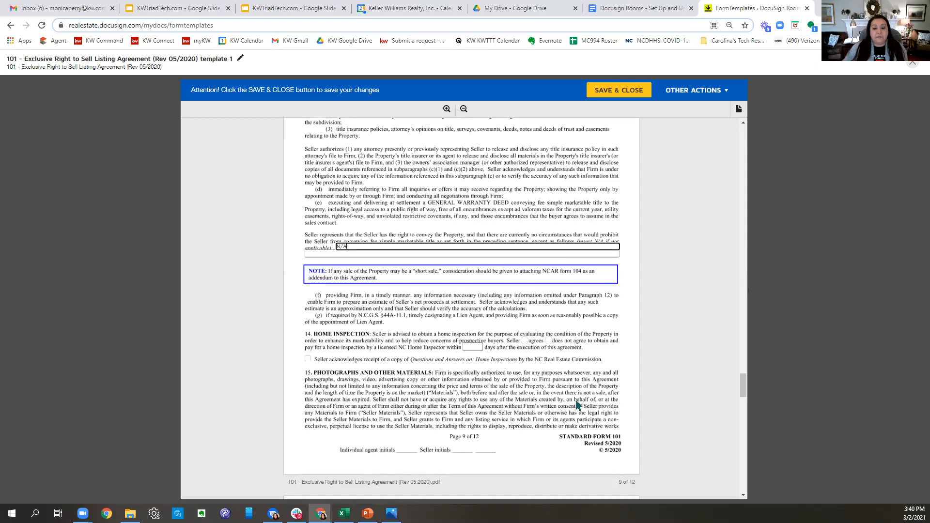
click(570, 383)
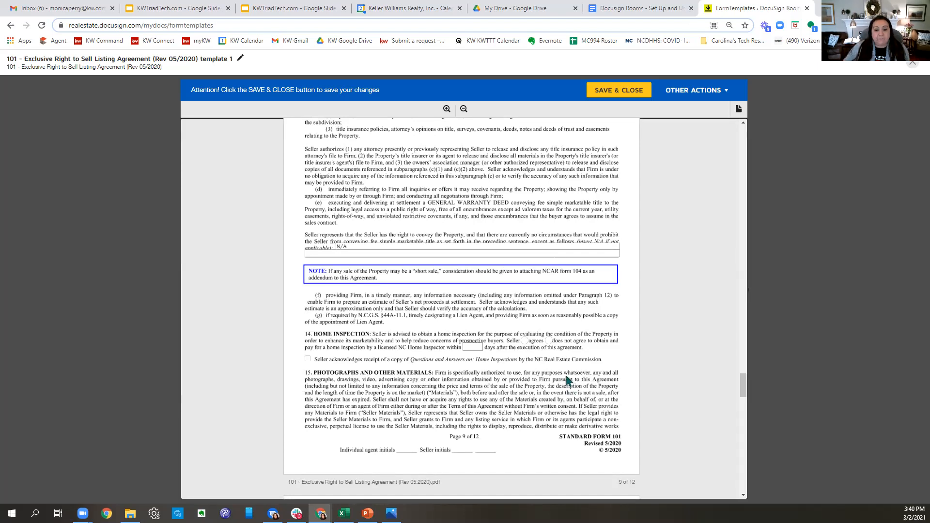
scroll(568, 381, down, 2)
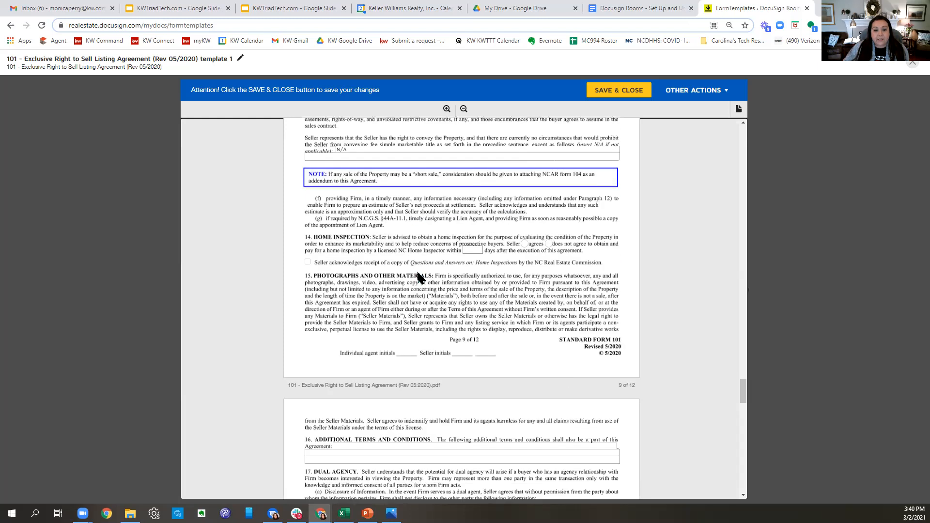
- Acknowledge receipt of the Home Inspections Q&A, then scroll down to the page-12 firm and agent fields
click(309, 262)
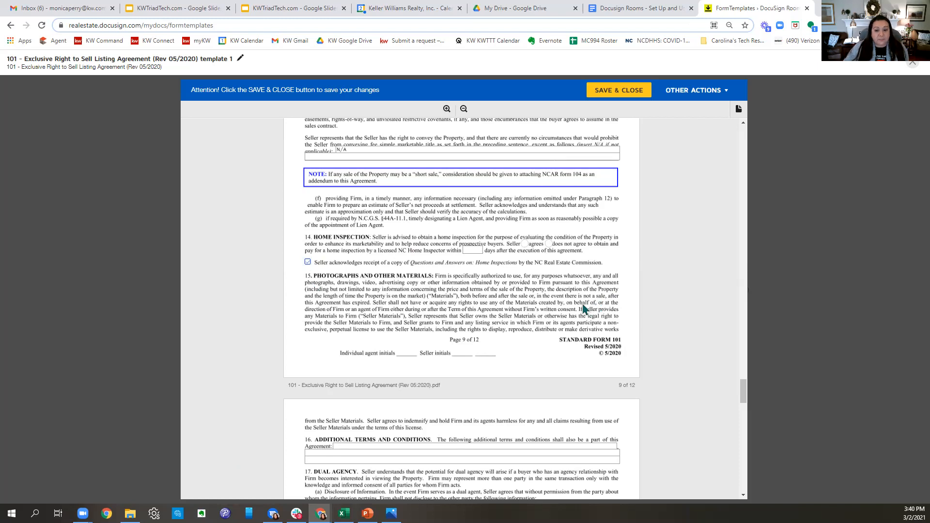
scroll(583, 305, down, 2)
scroll(584, 309, down, 4)
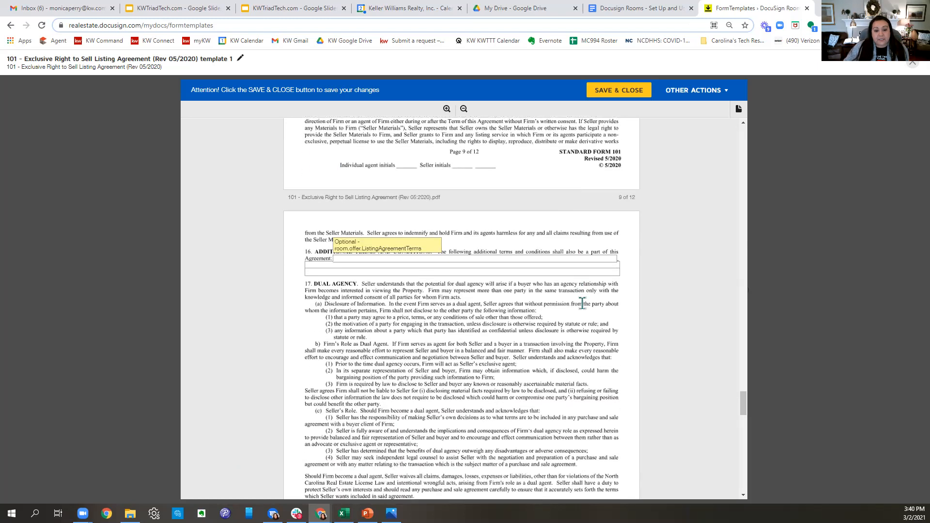
scroll(583, 308, down, 8)
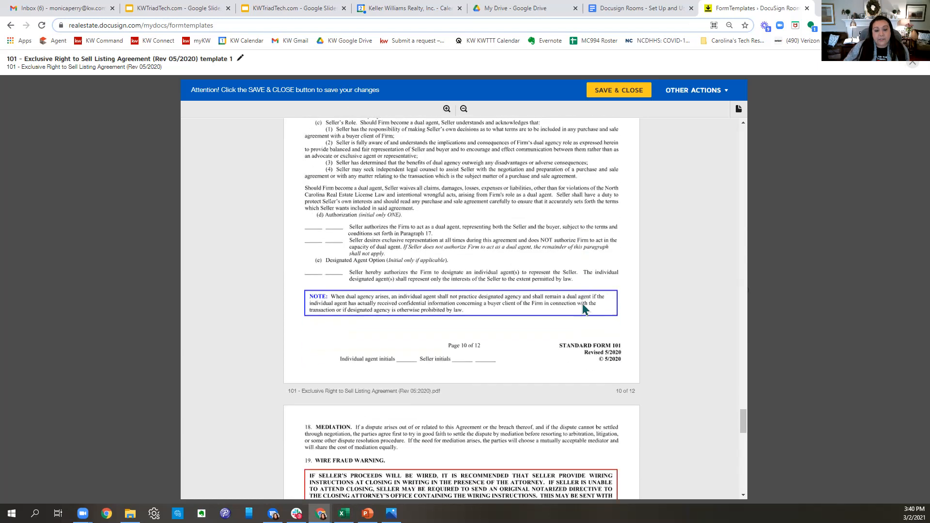
scroll(584, 310, down, 9)
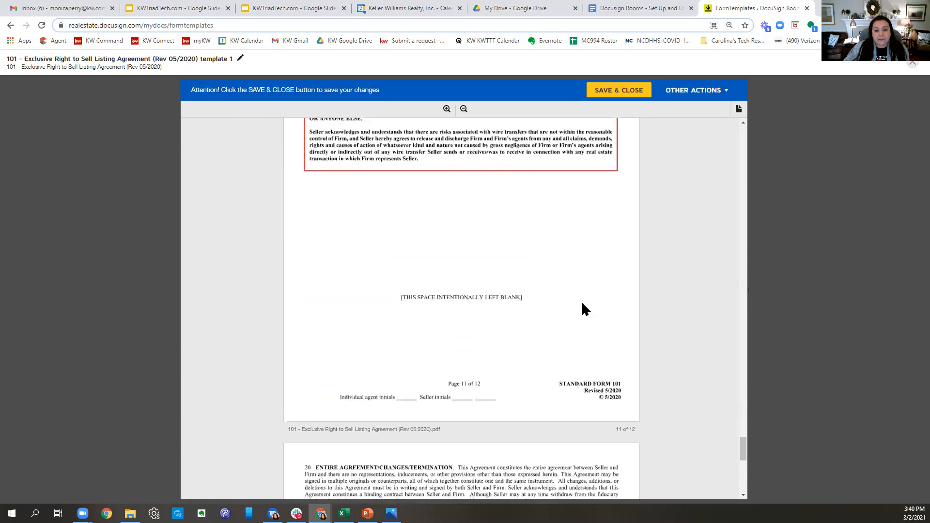
scroll(584, 309, down, 2)
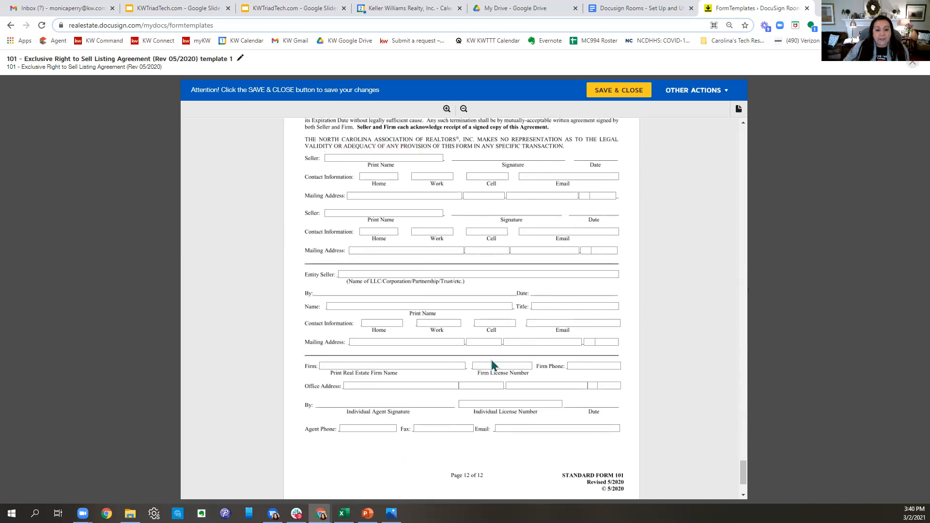
scroll(491, 359, down, 2)
- Enter 'Keller Williams Realty Elite' as the firm, with the firm's license number and phone number
click(395, 270)
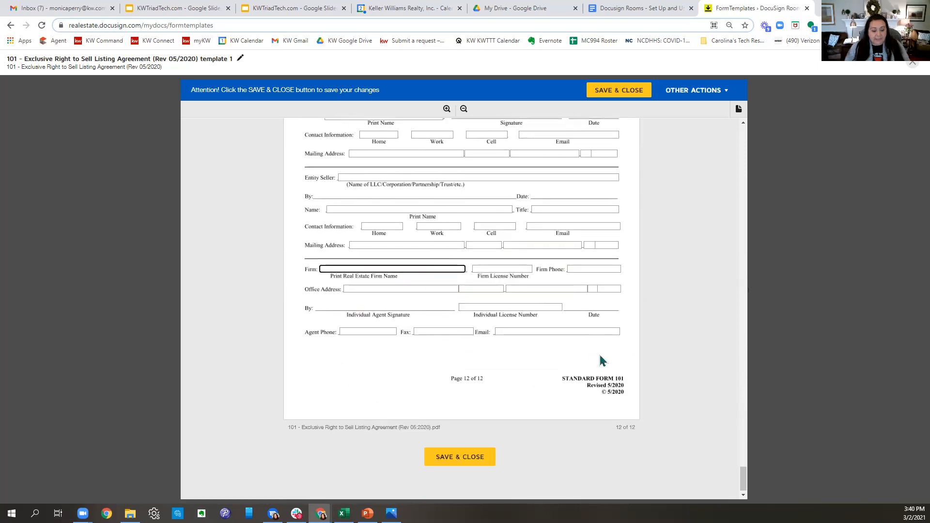
text(Keller Williams)
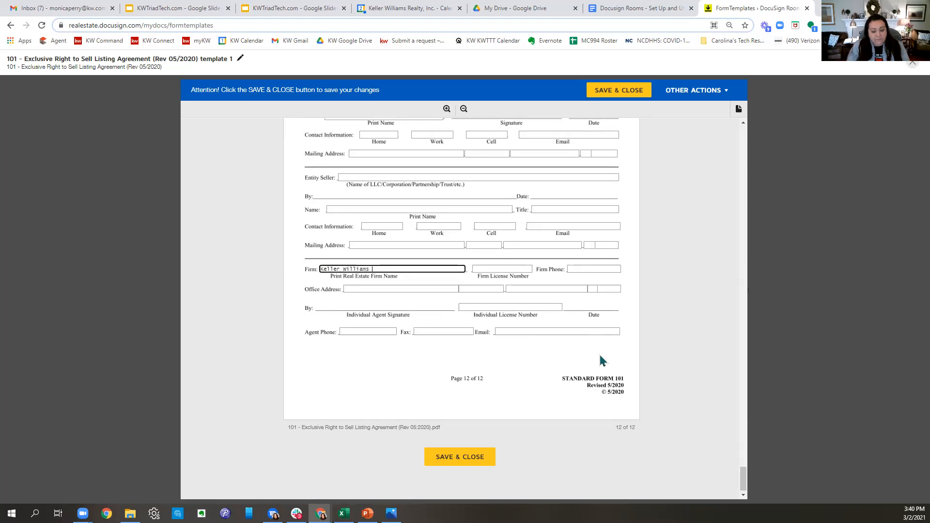
text( Realt)
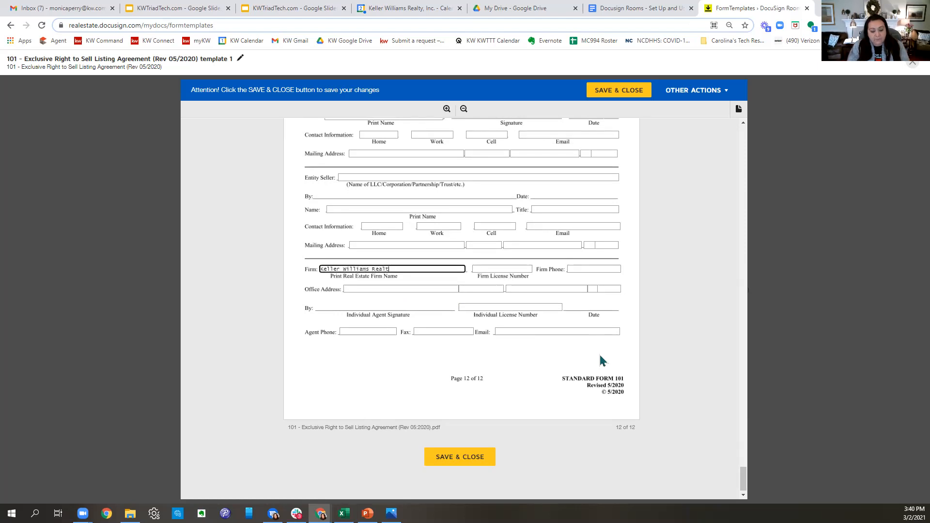
text(y Elite)
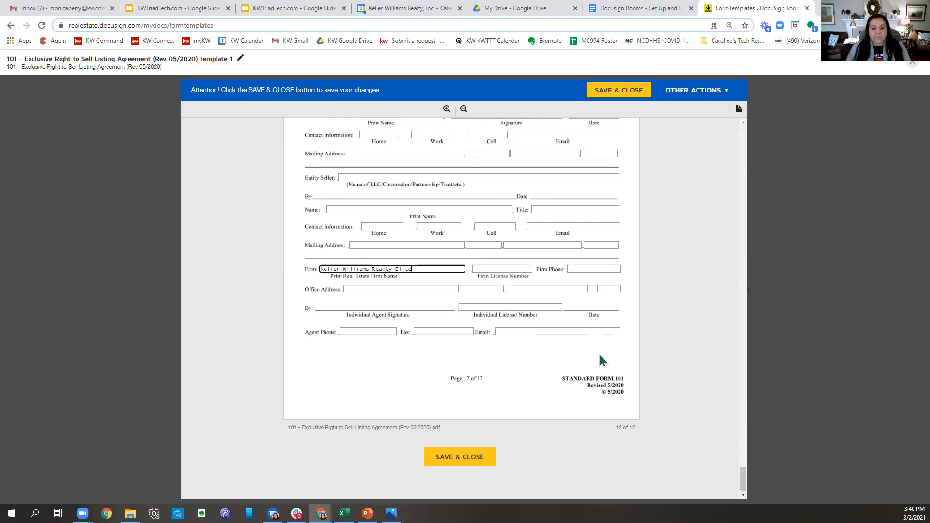
click(517, 270)
text(C26344)
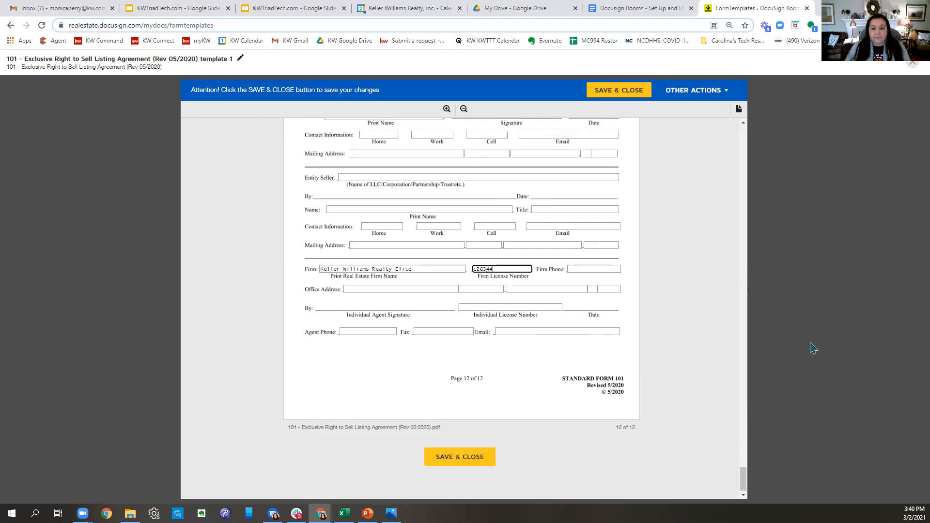
click(587, 269)
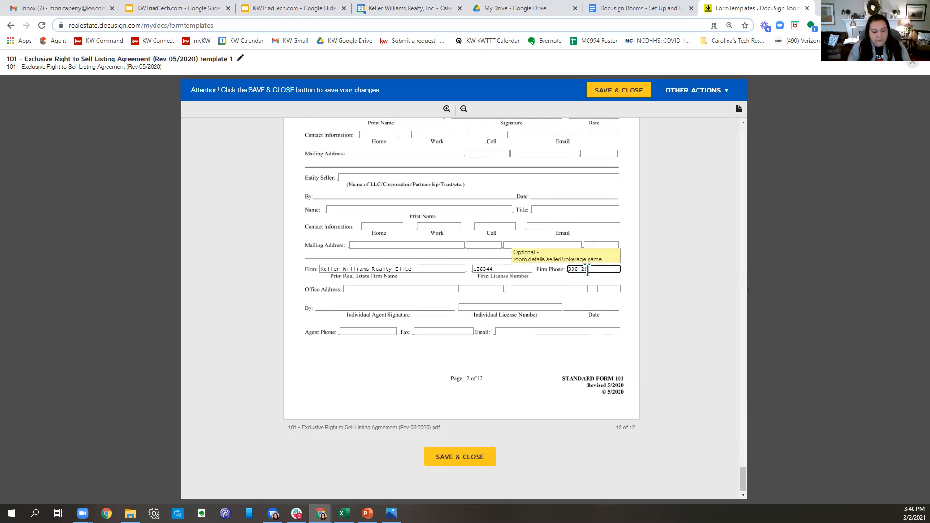
click(390, 294)
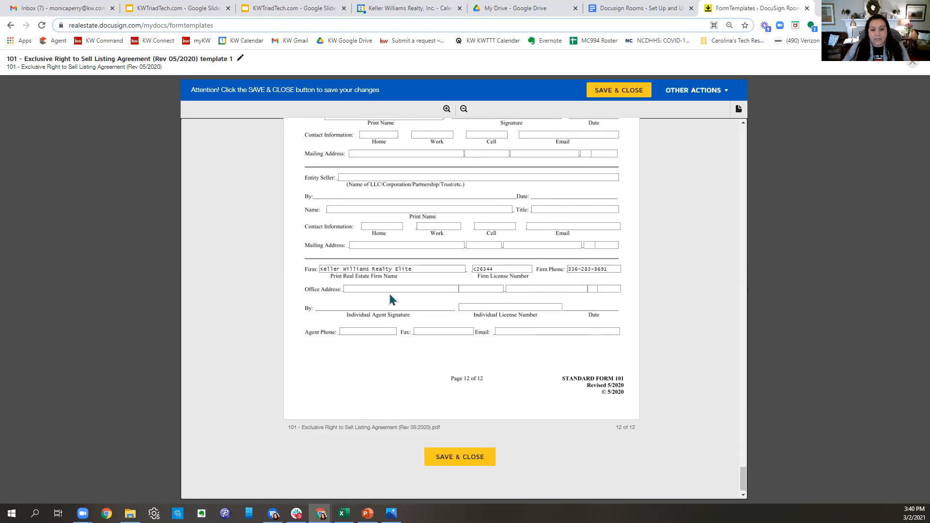
- Fill in the firm's office street address and move through the address line, city, state and postal code fields
click(388, 289)
text(280 Charlop)
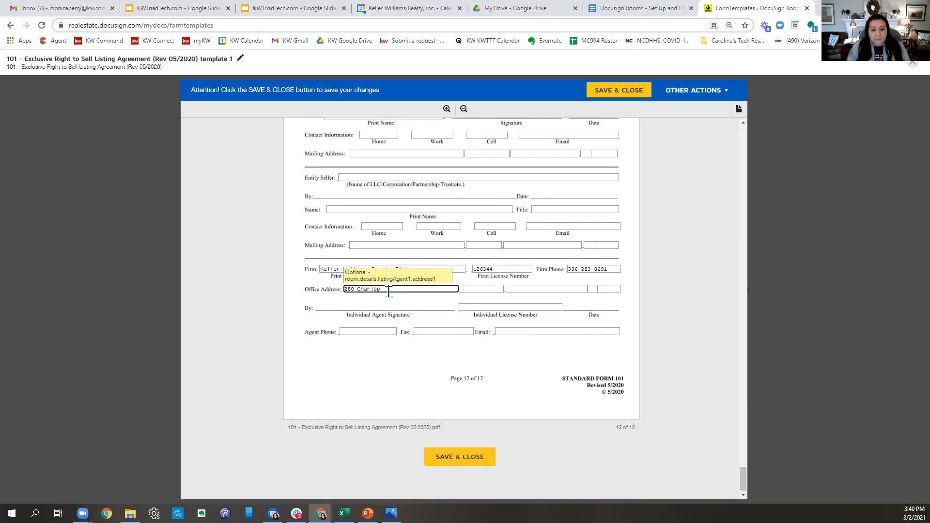
key(BackSpace)
text(is Blvd)
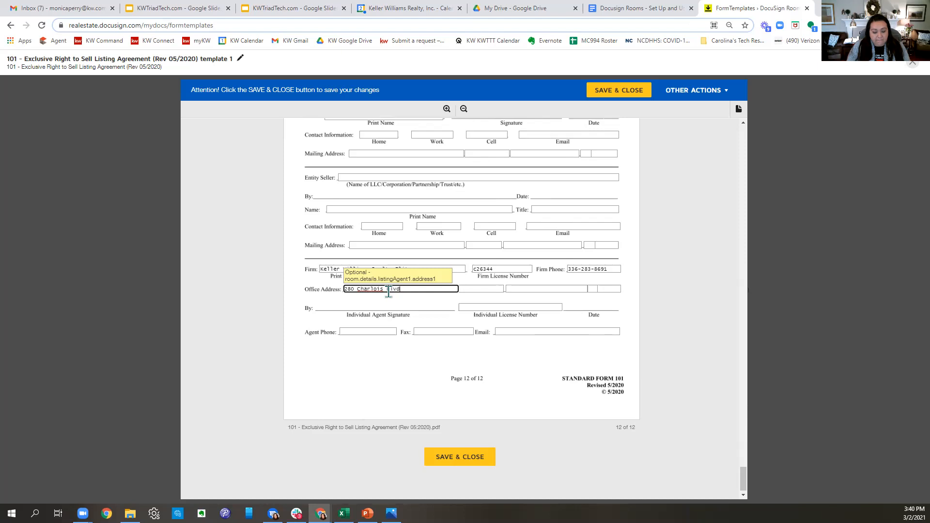
text(.)
key(Tab)
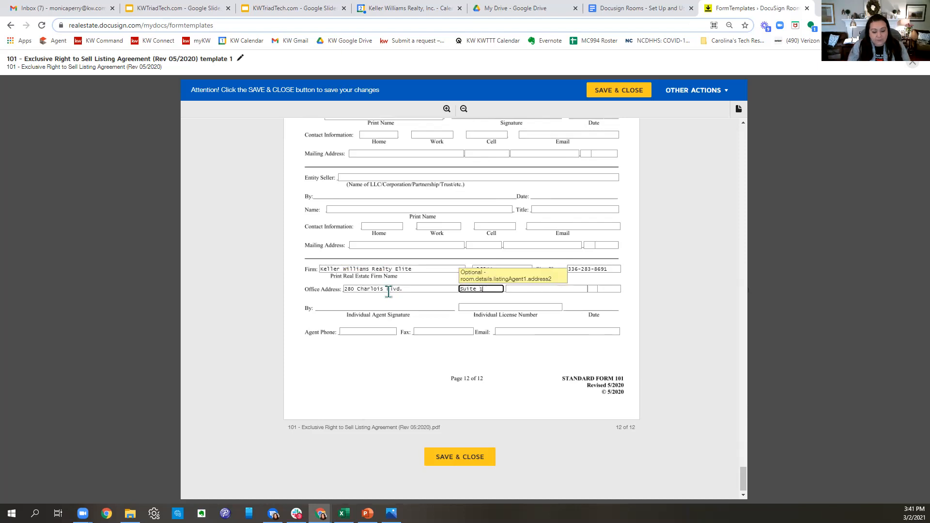
key(Tab)
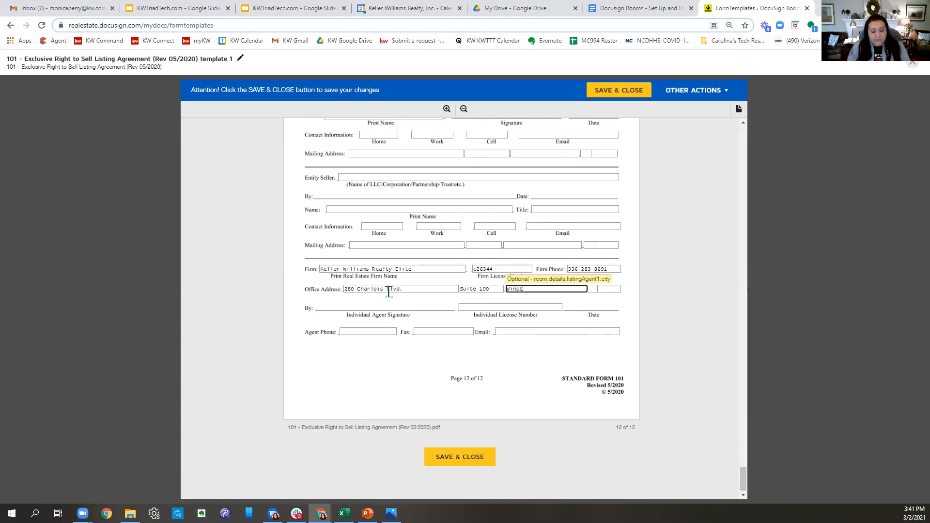
key(Tab)
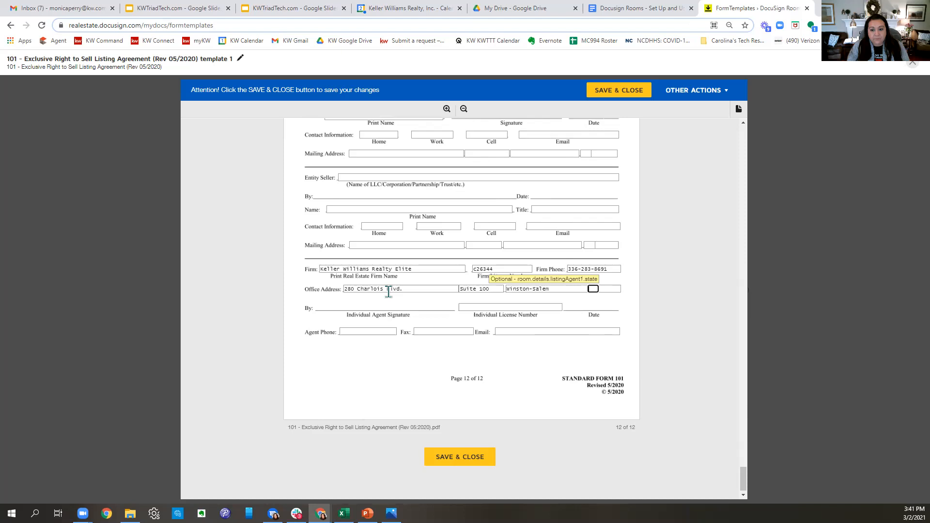
key(Tab)
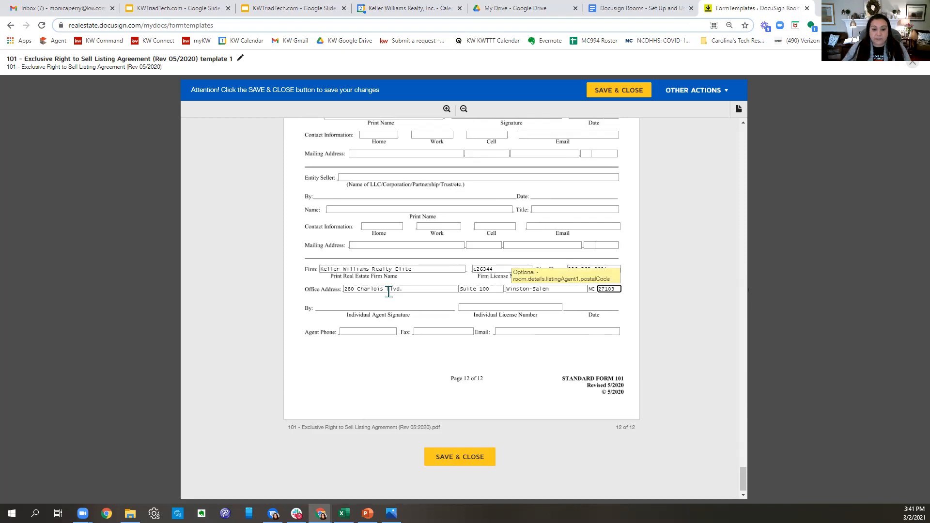
- Enter the individual agent's license number and go through the agent phone, fax and e-mail fields
click(479, 308)
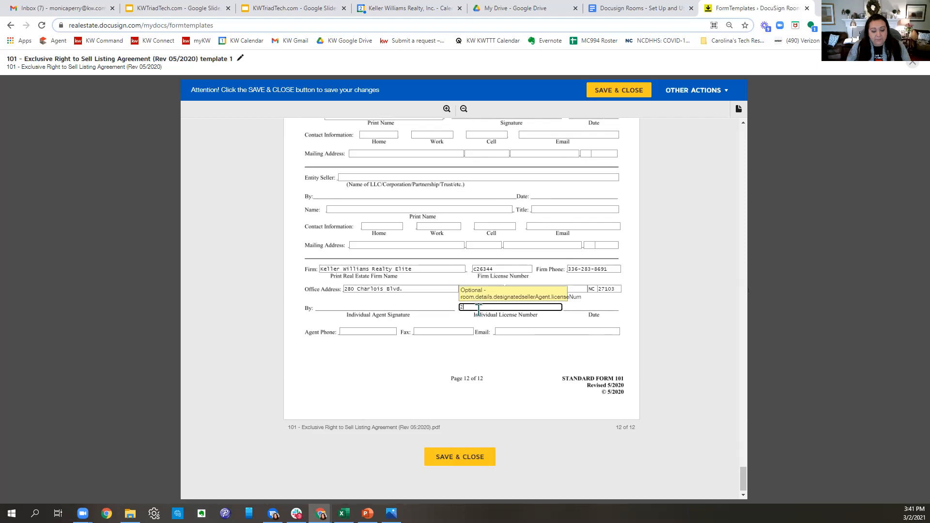
text(26035)
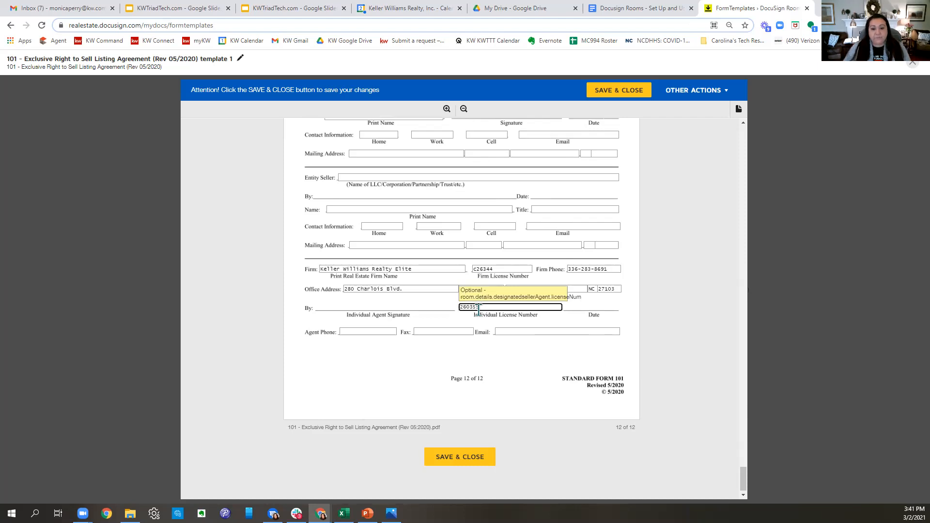
text(5)
click(392, 331)
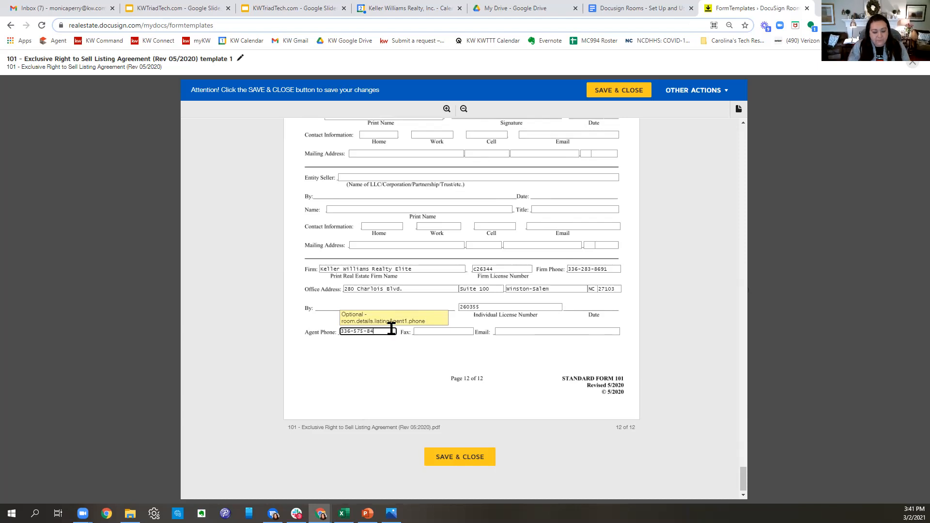
click(466, 332)
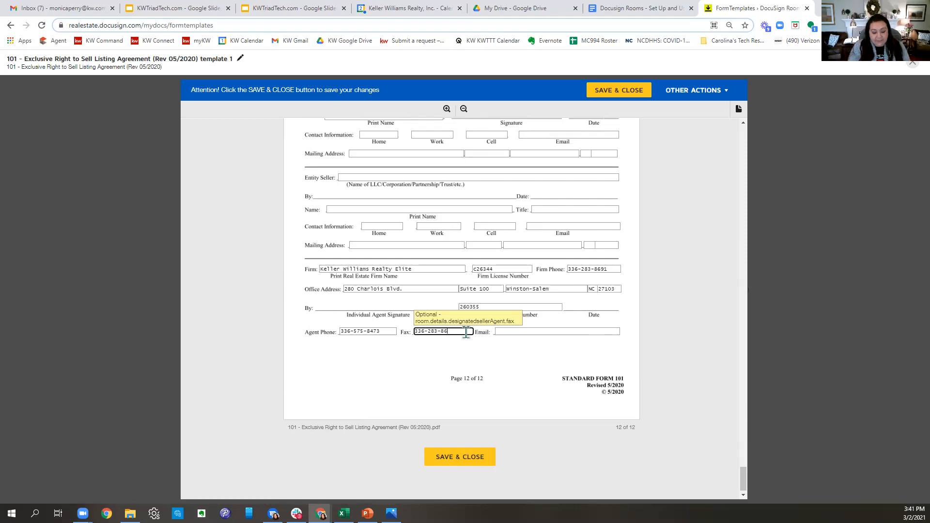
click(508, 332)
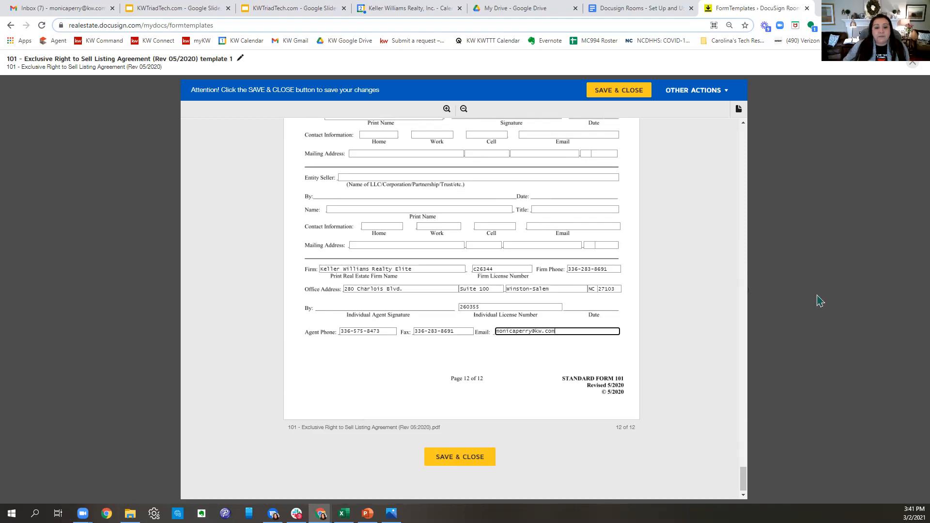
- Save and close the completed 101 template, returning to the Form Templates list
scroll(702, 376, up, 15)
scroll(701, 376, up, 20)
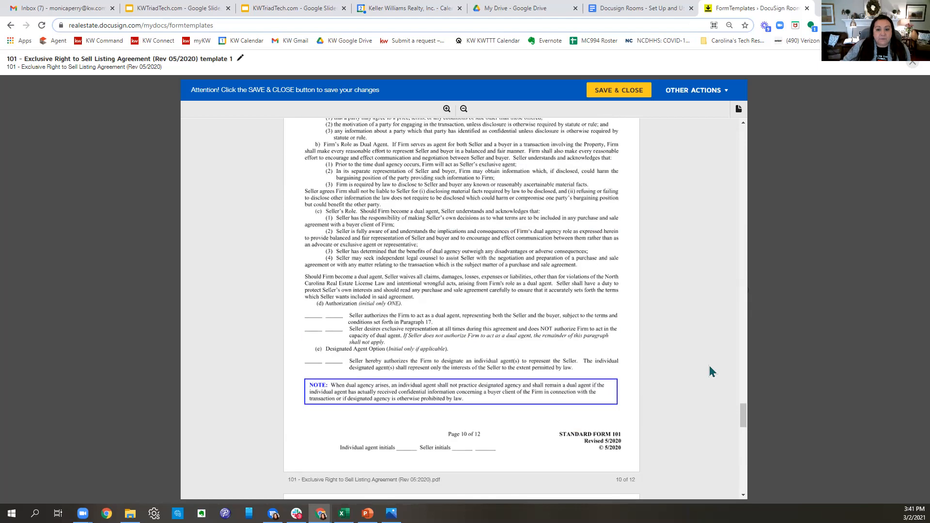
scroll(711, 372, up, 20)
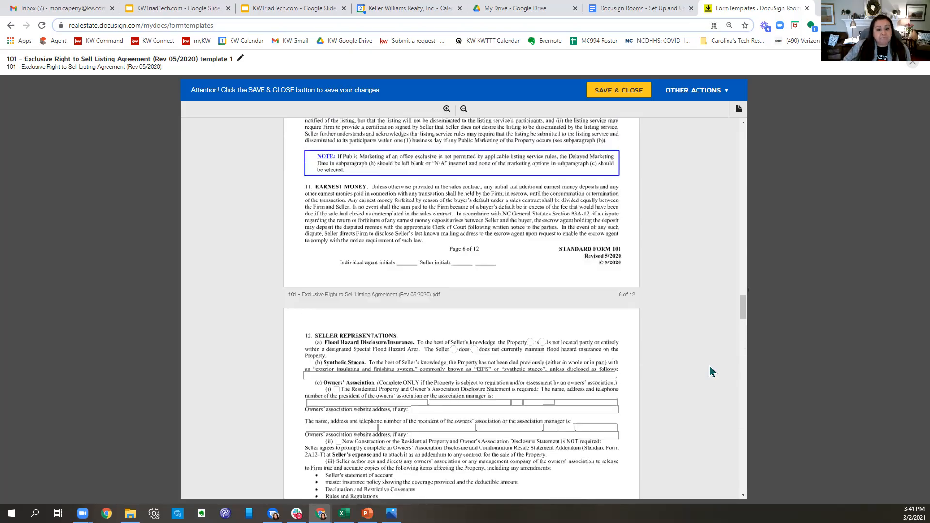
scroll(711, 371, up, 20)
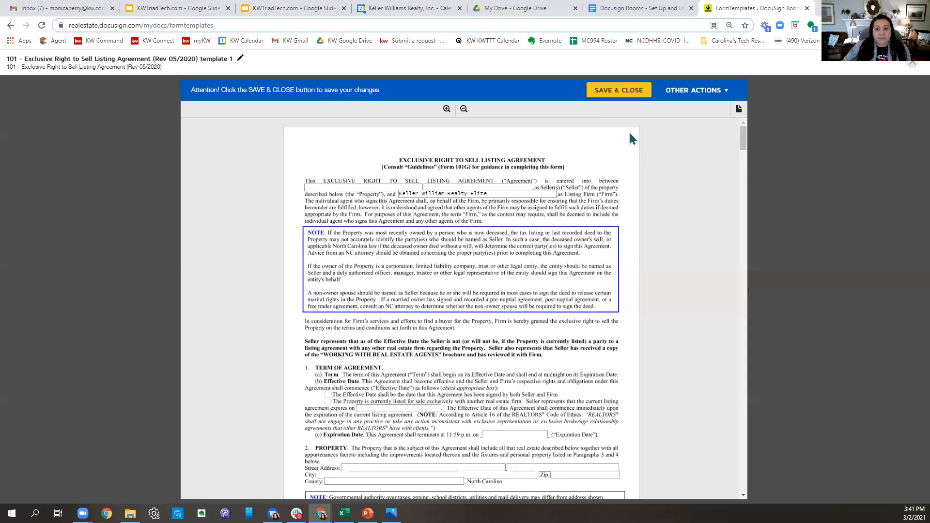
click(625, 94)
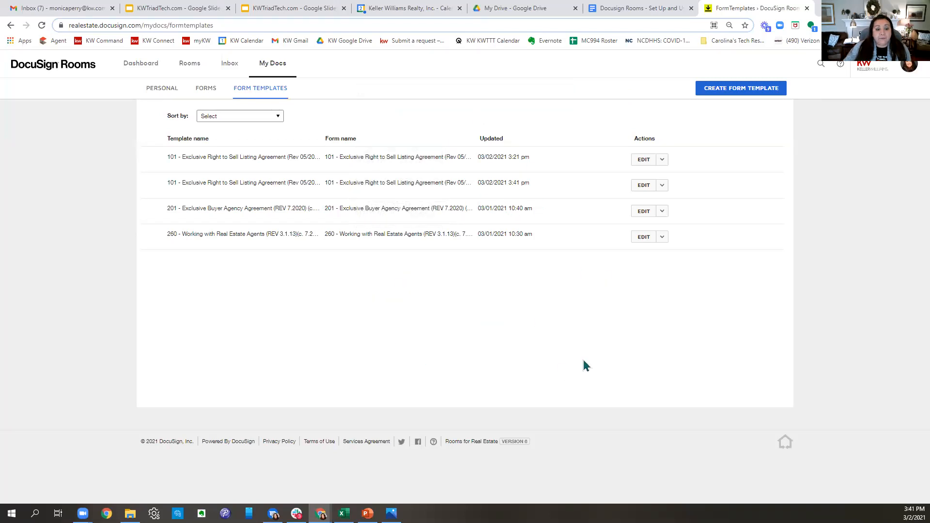
- From the Dashboard's Rooms list, open the 'Test for Docusign 12.17.2020' room
click(145, 68)
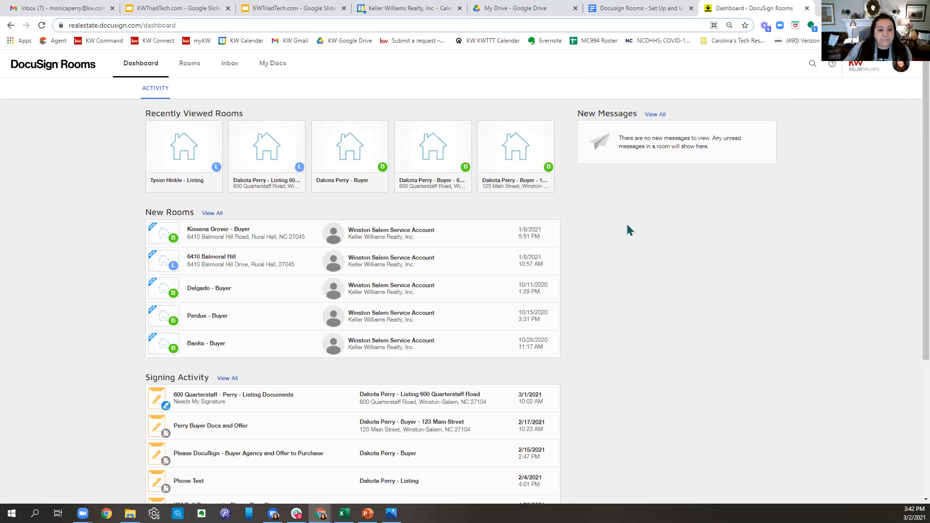
click(189, 66)
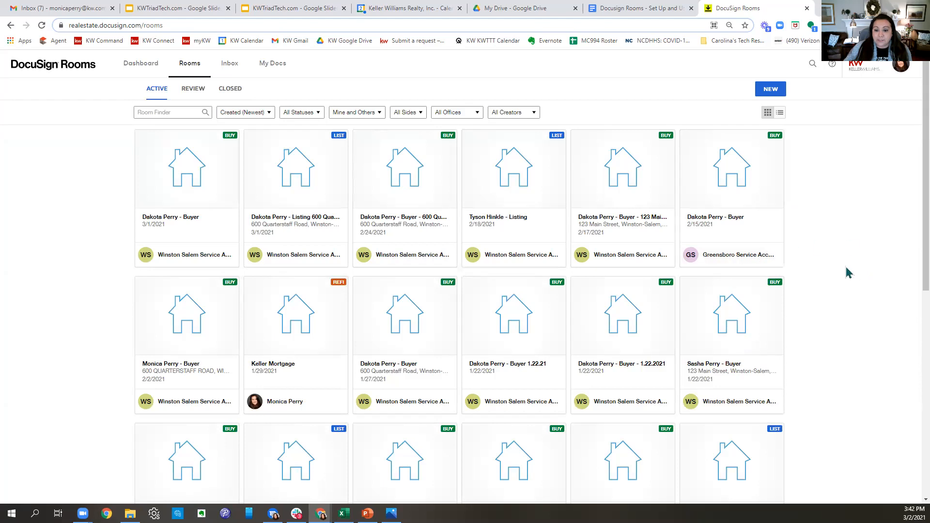
scroll(848, 272, down, 2)
scroll(847, 273, down, 3)
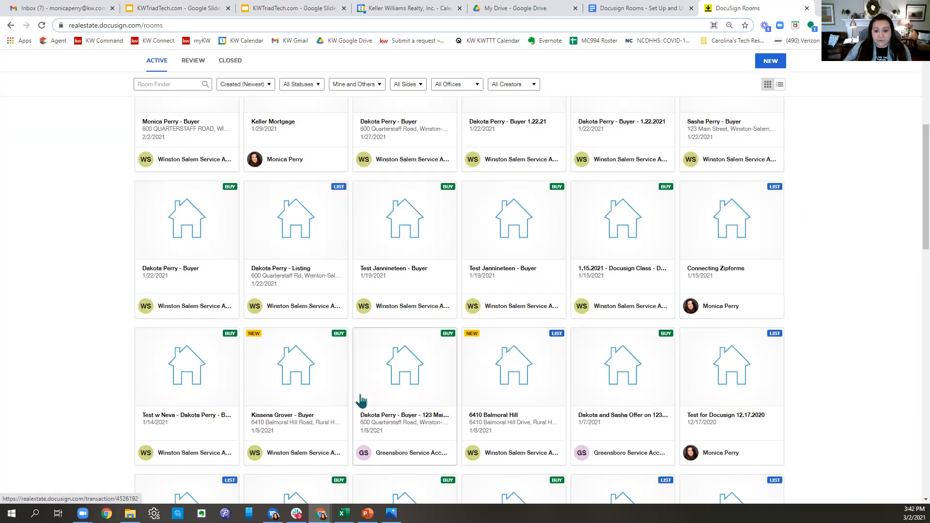
scroll(808, 286, down, 1)
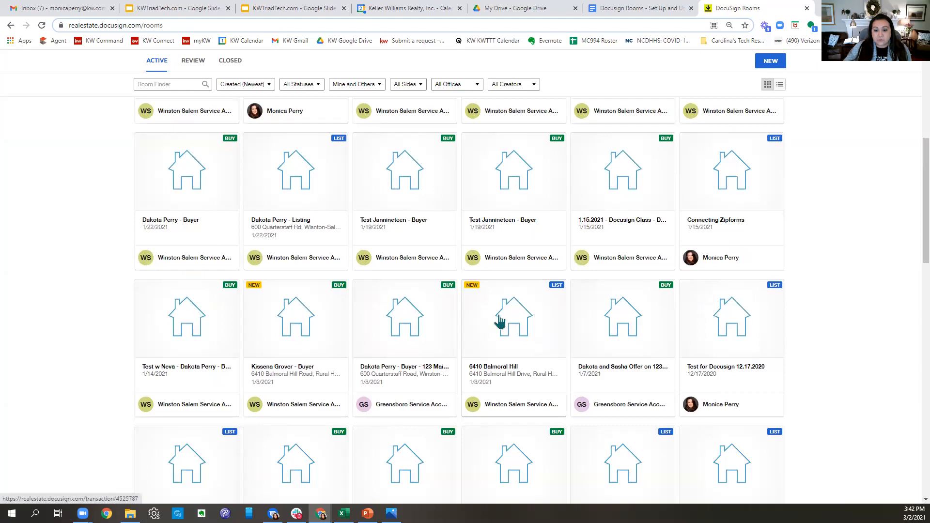
scroll(744, 344, down, 2)
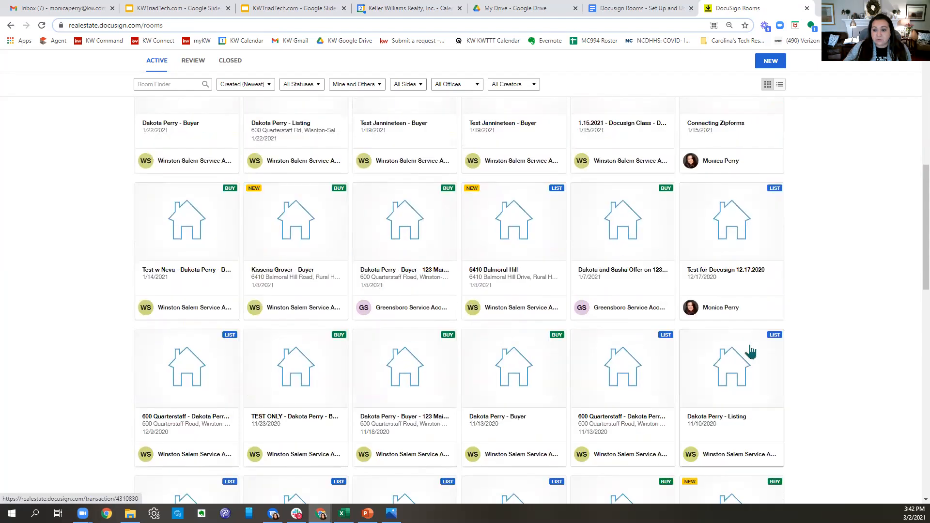
click(734, 249)
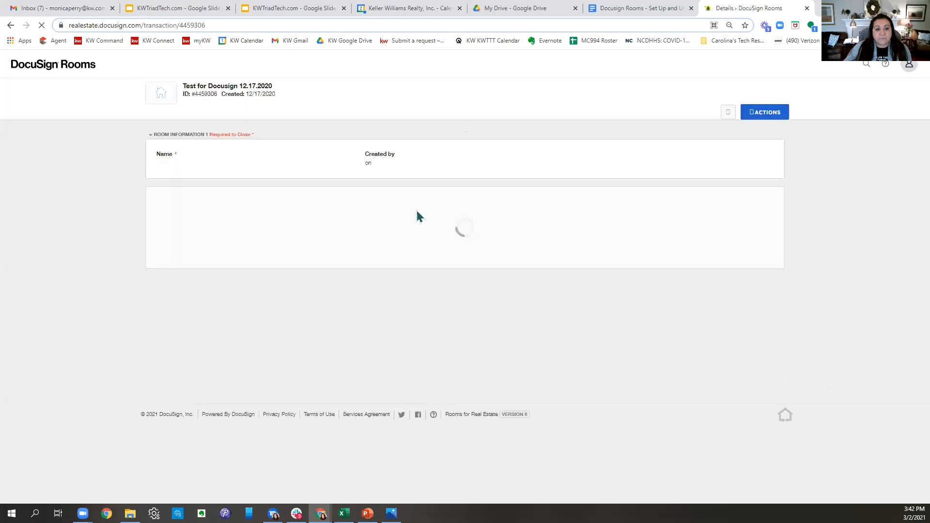
- Delete the 2-T, 201 and 310-T documents from the room's Documents tab
click(206, 117)
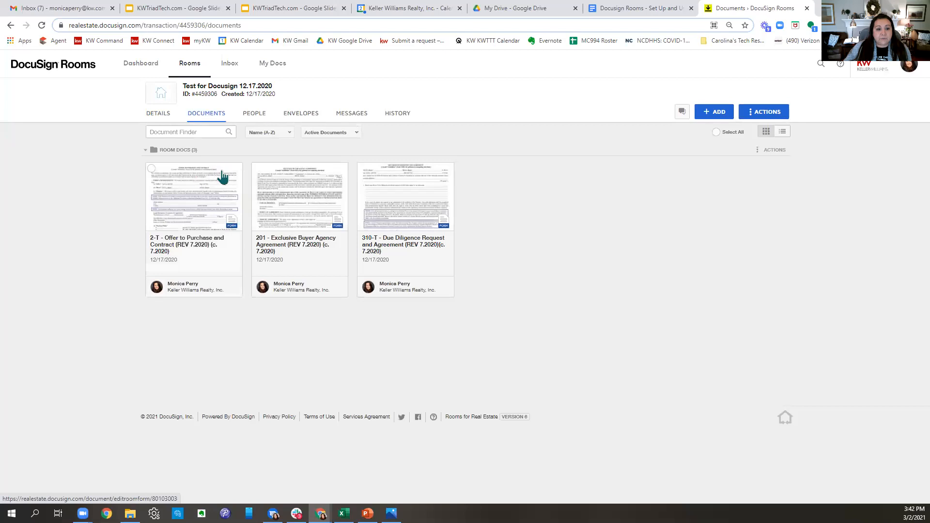
click(152, 169)
click(257, 169)
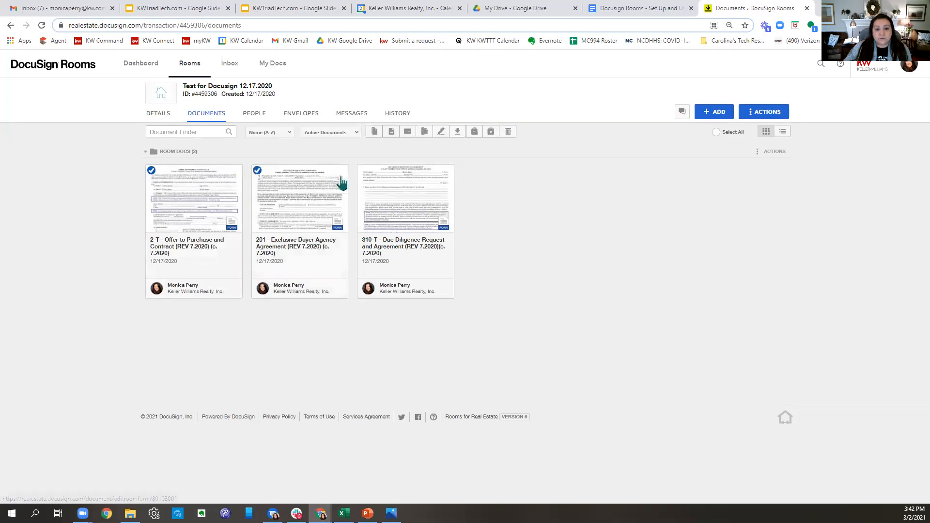
click(363, 171)
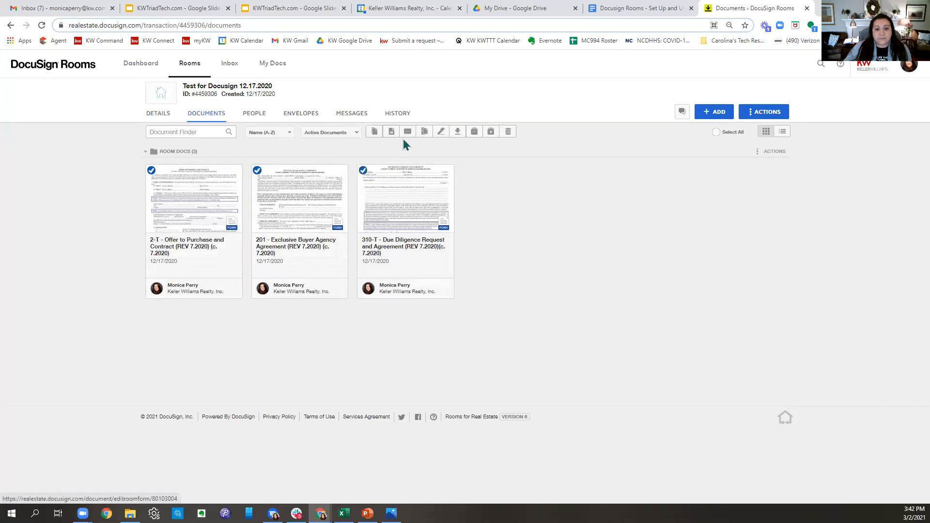
click(508, 133)
click(482, 203)
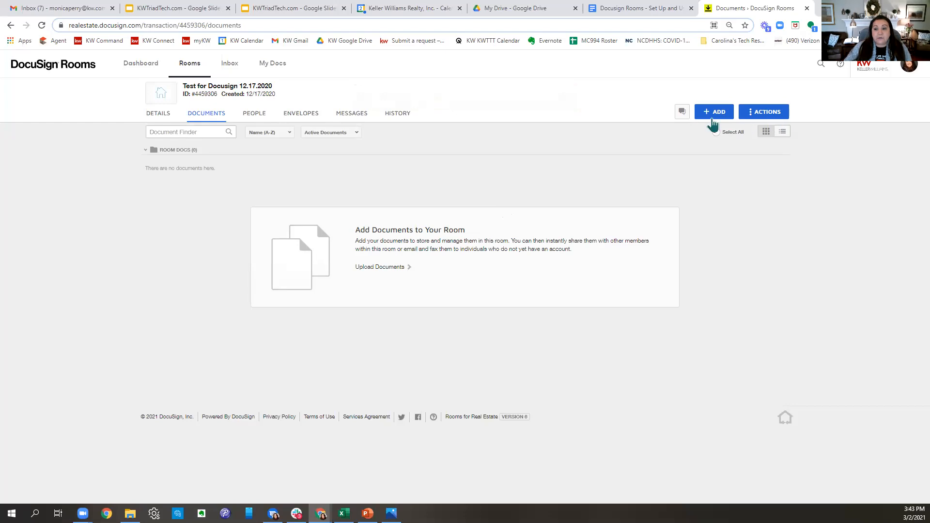
click(710, 116)
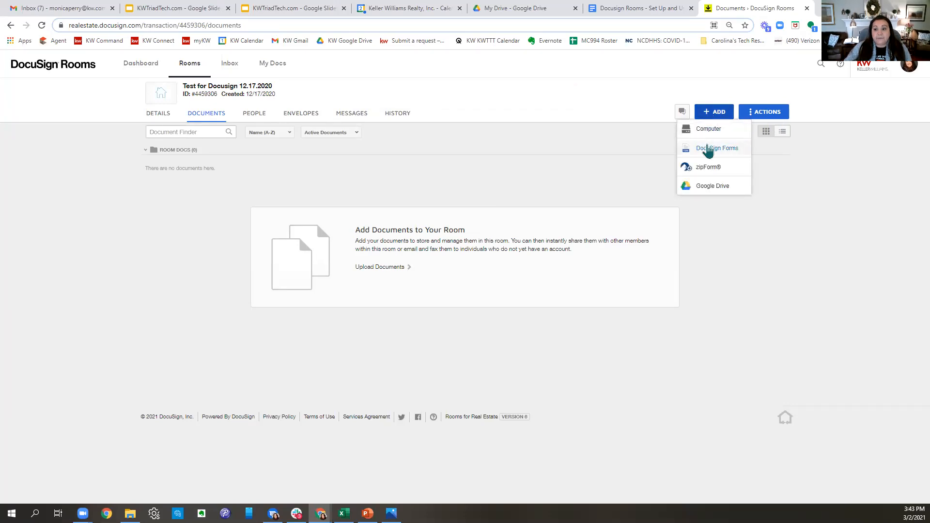
- Choose DocuSign Forms Group and the KWRE Listing Forms group as the forms source
click(709, 149)
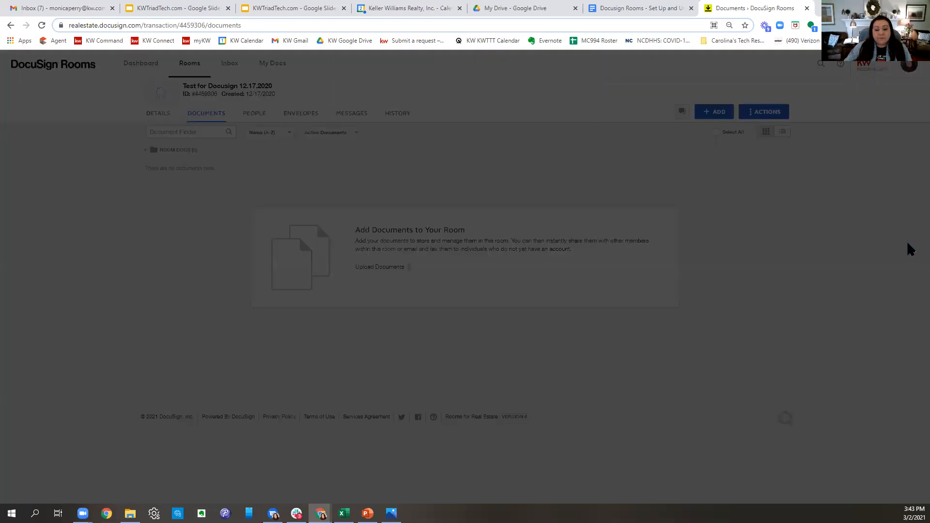
click(403, 97)
click(402, 125)
click(405, 129)
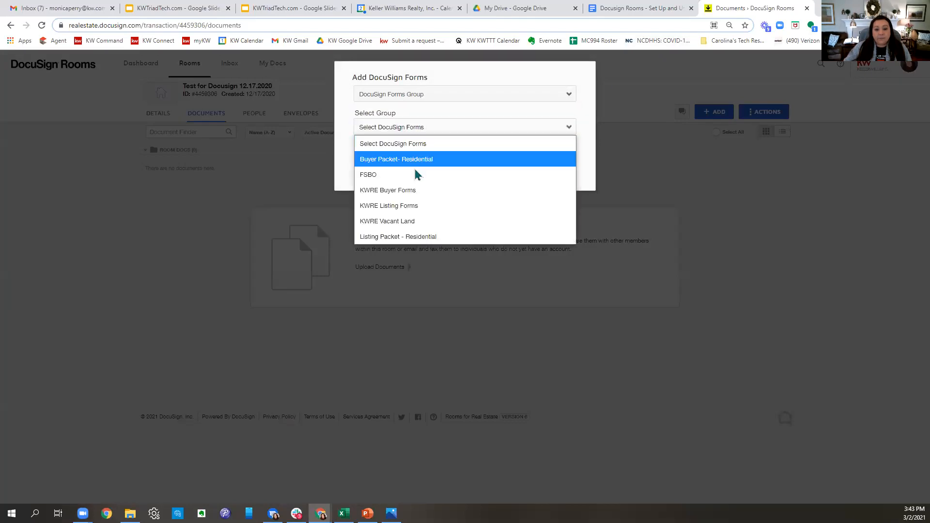
click(416, 211)
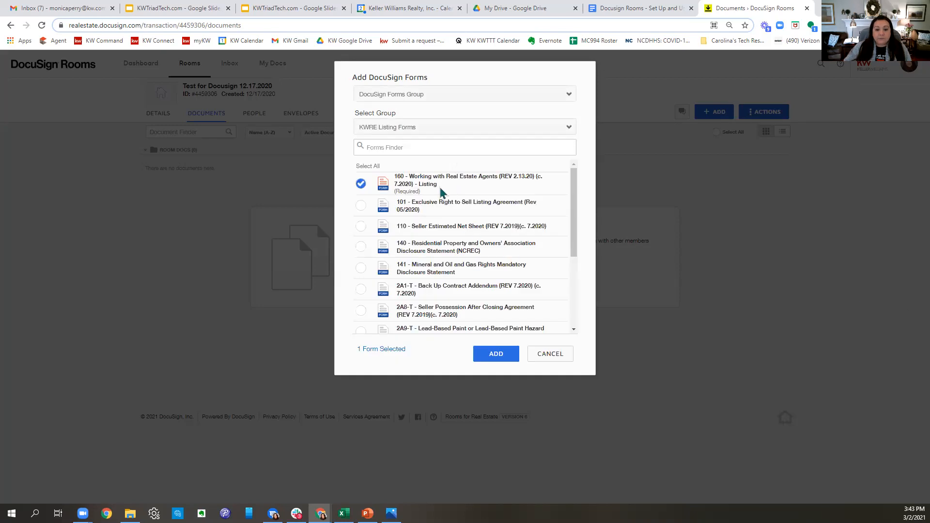
- Select forms 101, 140, 141 and 2A9-T and add them to the room
click(359, 206)
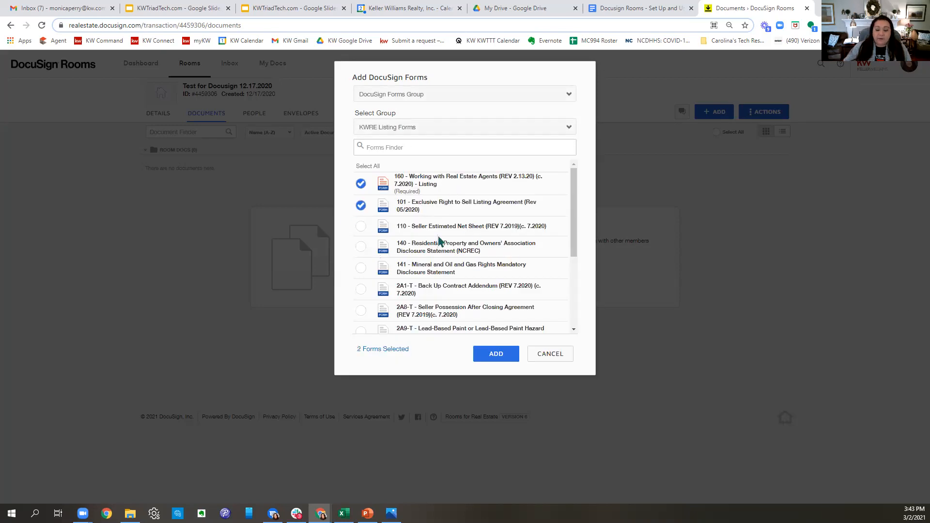
click(360, 247)
click(358, 269)
scroll(450, 296, down, 1)
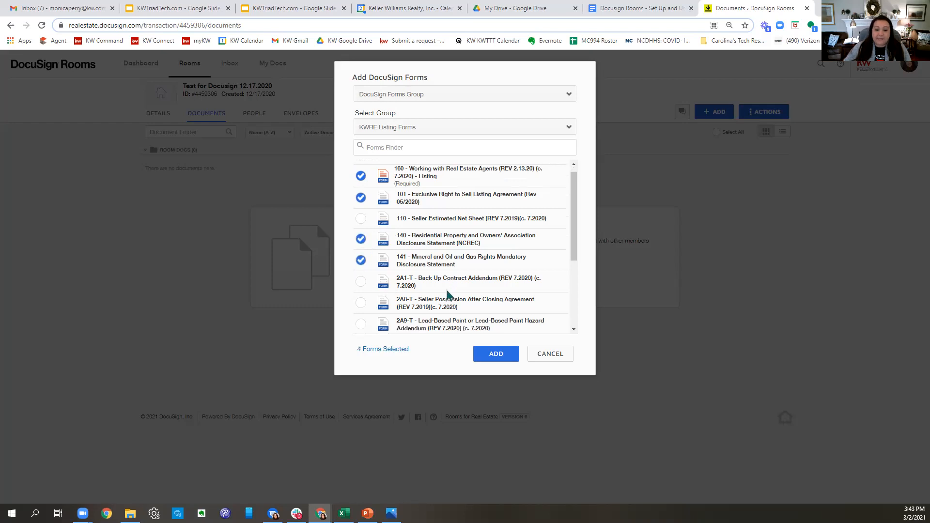
click(361, 284)
scroll(542, 305, down, 1)
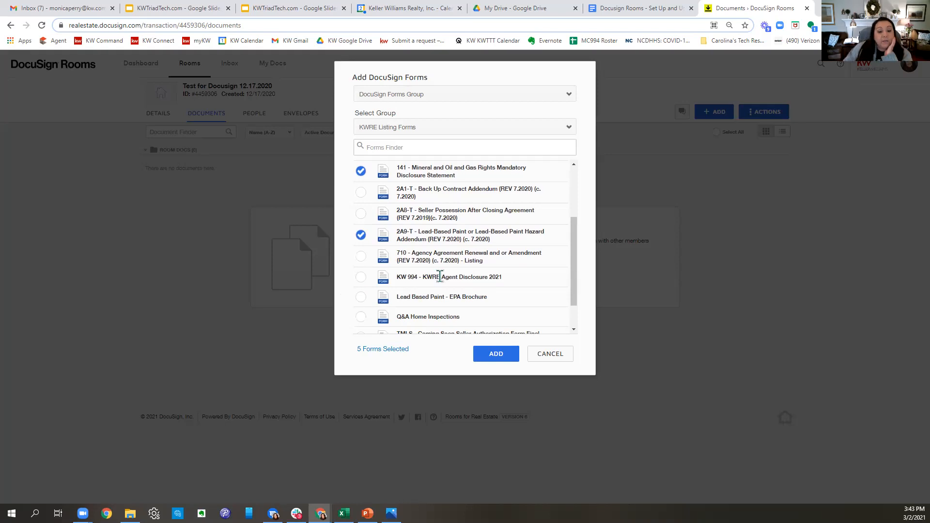
scroll(439, 276, down, 1)
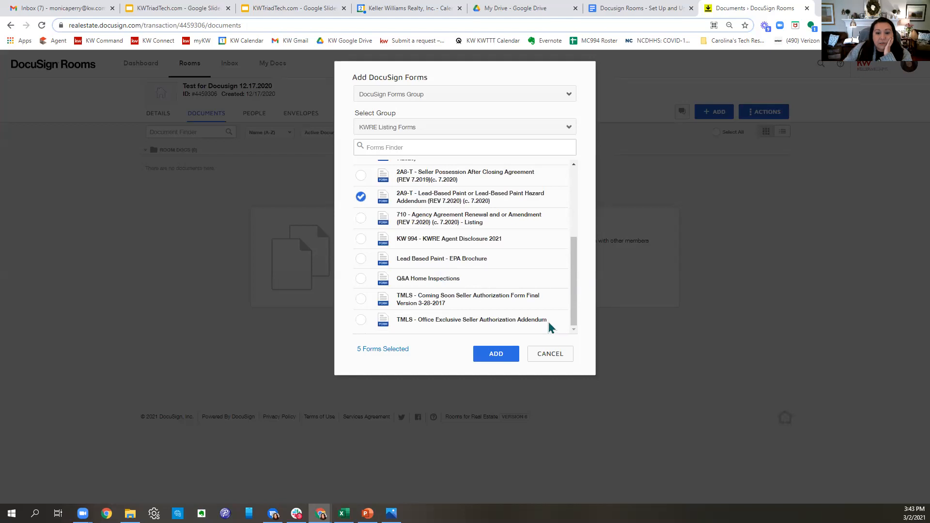
scroll(543, 320, up, 1)
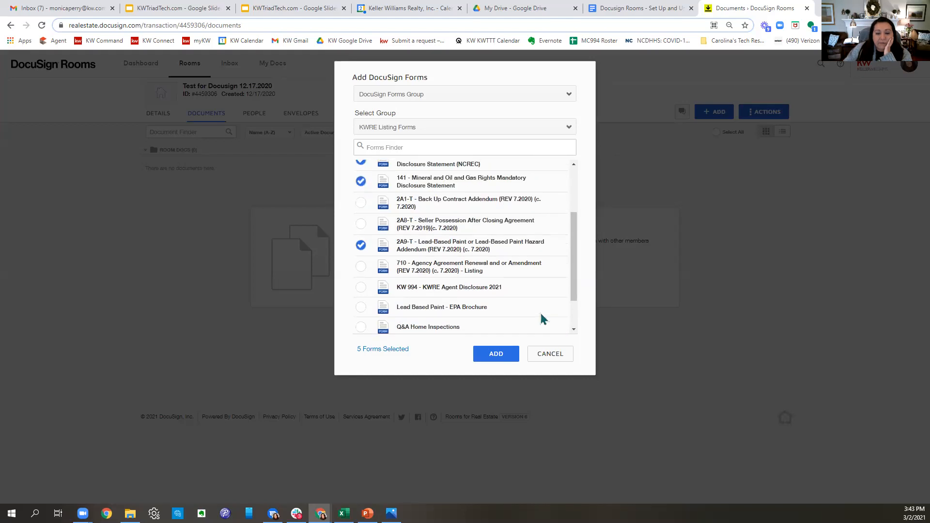
scroll(542, 319, up, 2)
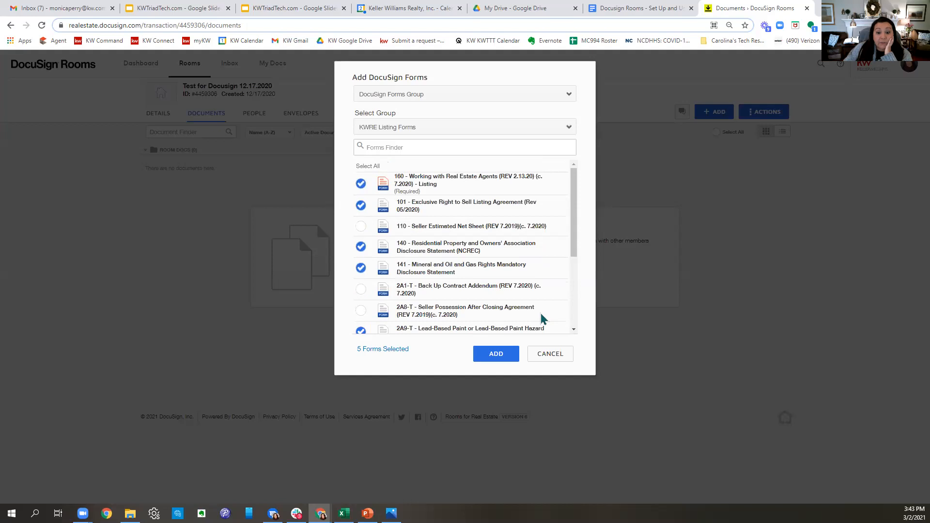
scroll(542, 319, down, 3)
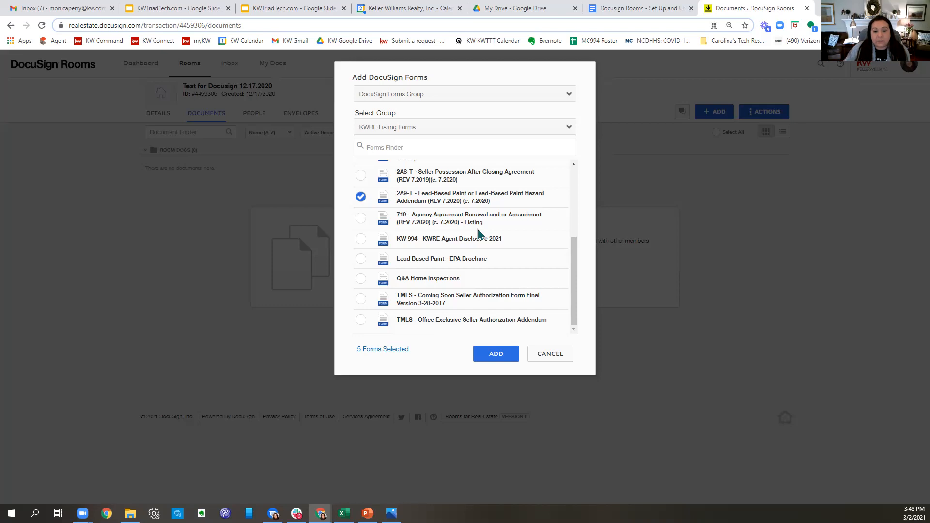
scroll(483, 236, up, 3)
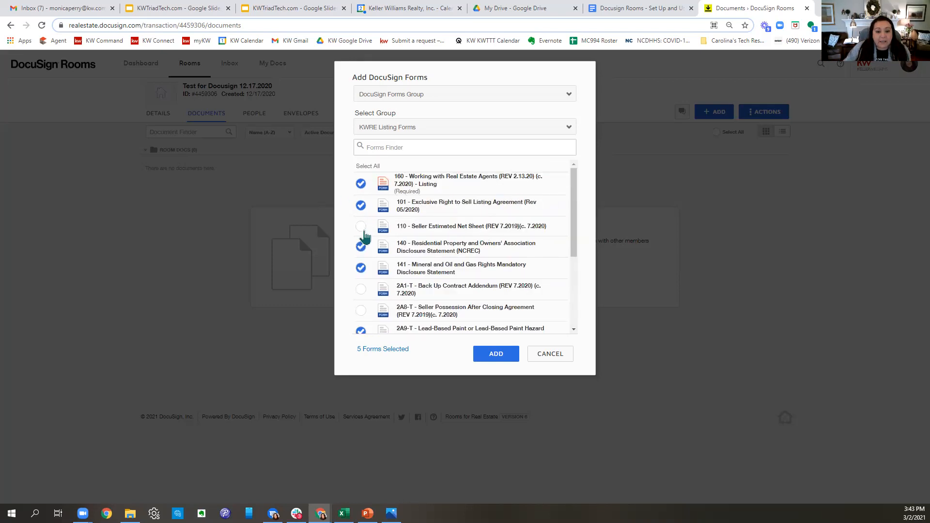
click(499, 360)
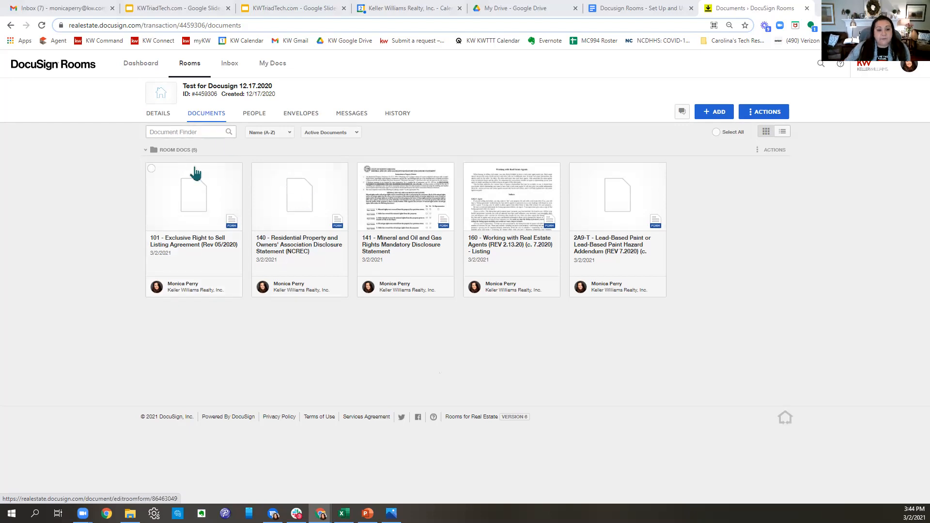
- Apply the second saved 101 template to the 101 Exclusive Right to Sell Listing Agreement and open it
right_click(187, 204)
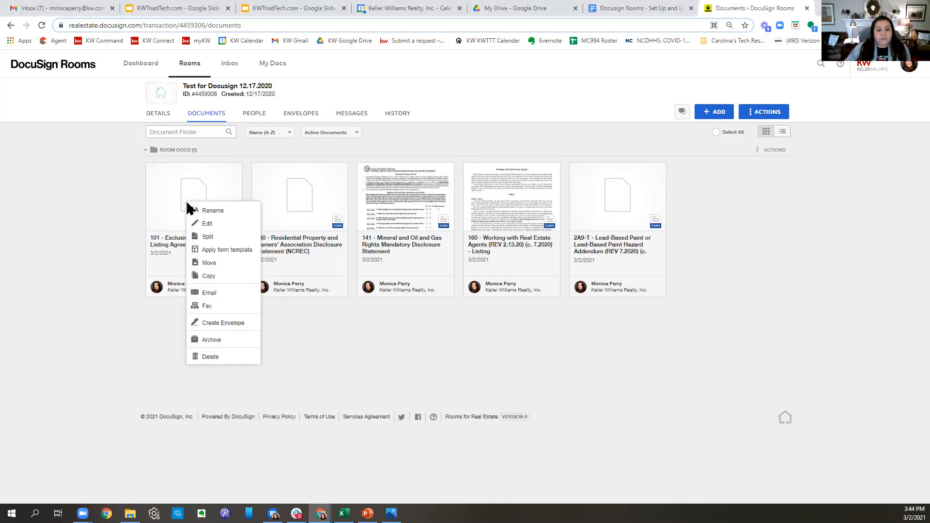
click(209, 252)
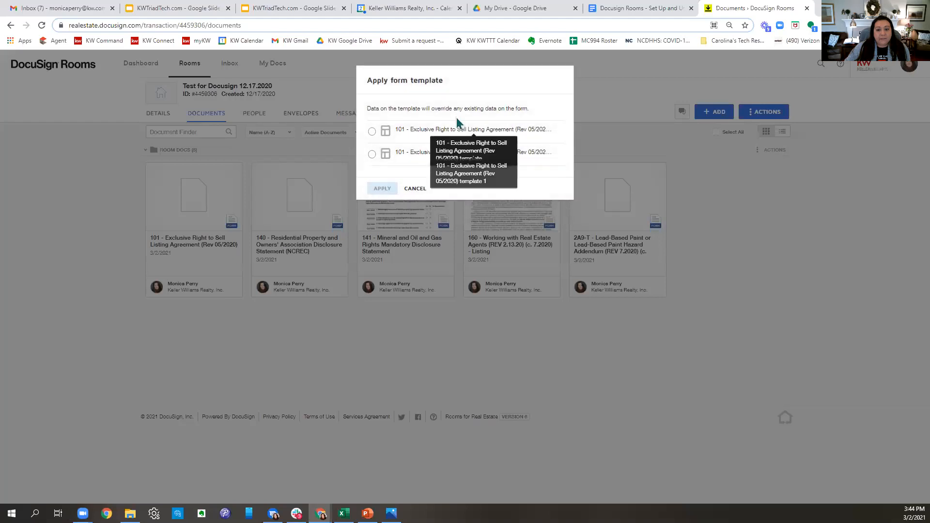
click(372, 154)
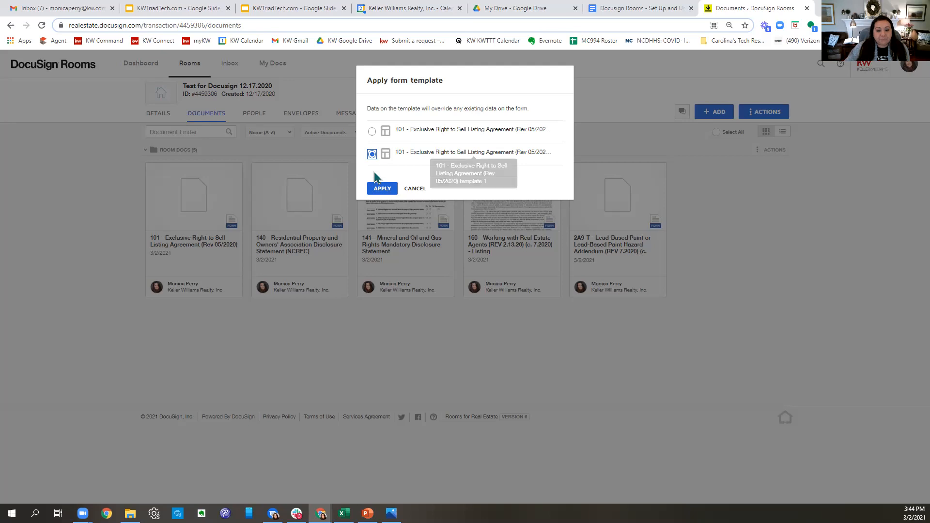
click(377, 190)
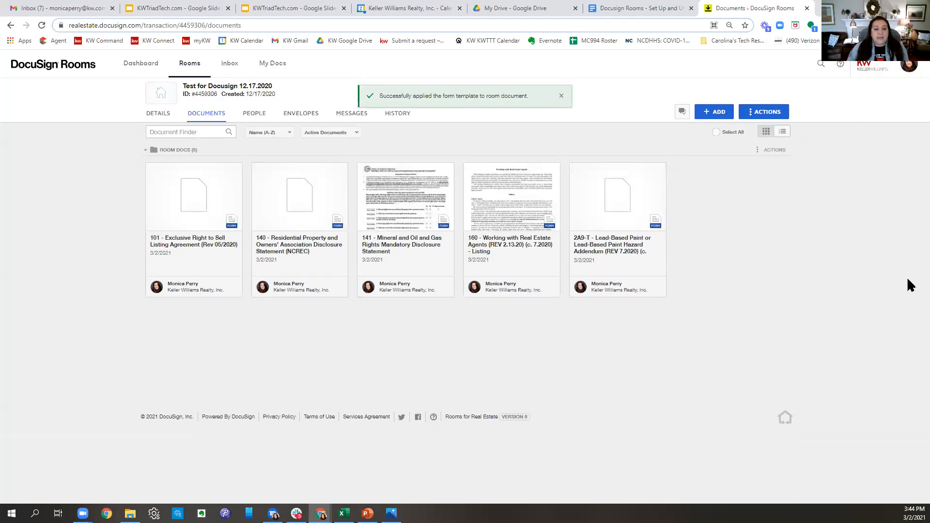
click(191, 214)
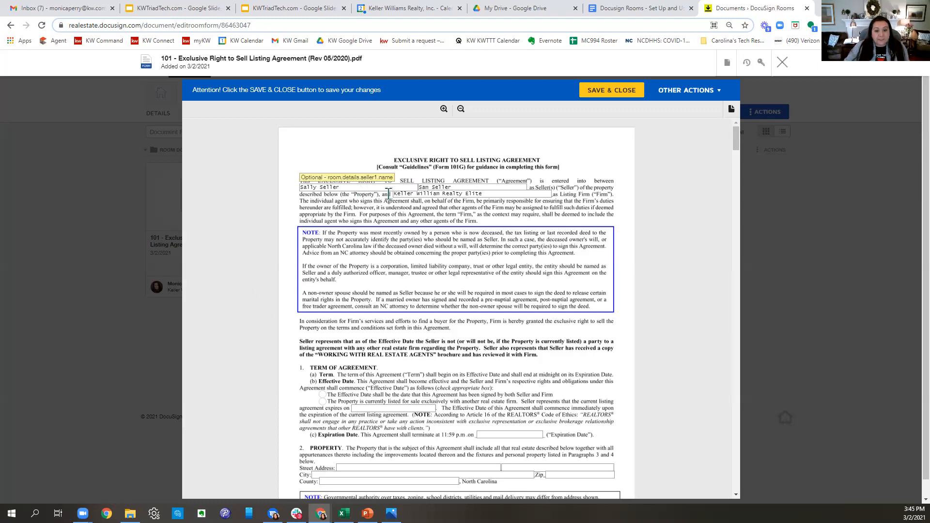
- Untick the Internet Advertising authorization on page 5 of the 101 agreement
scroll(562, 239, down, 7)
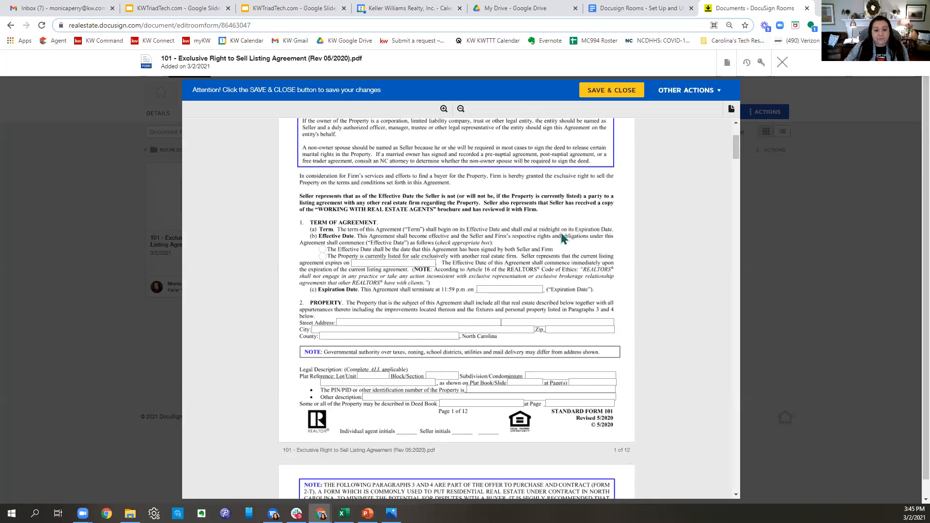
scroll(562, 239, down, 12)
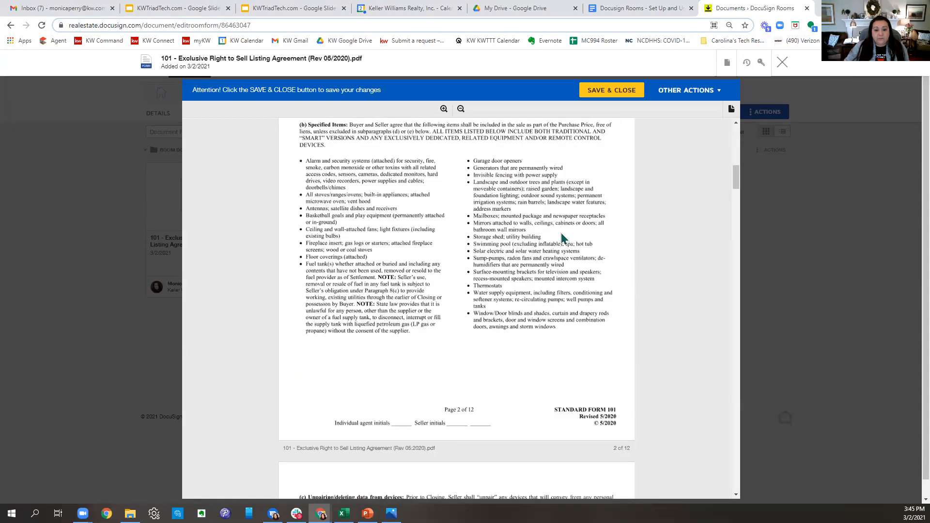
scroll(562, 239, down, 15)
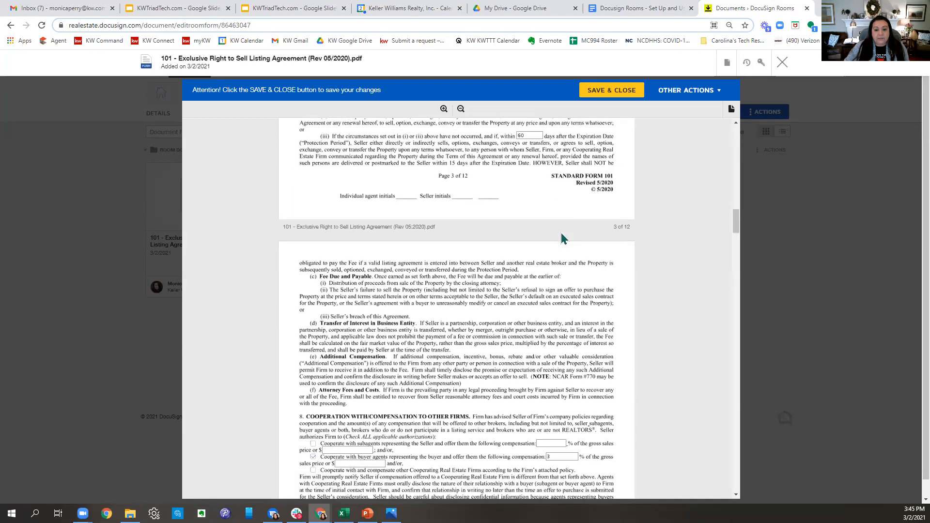
scroll(563, 238, down, 12)
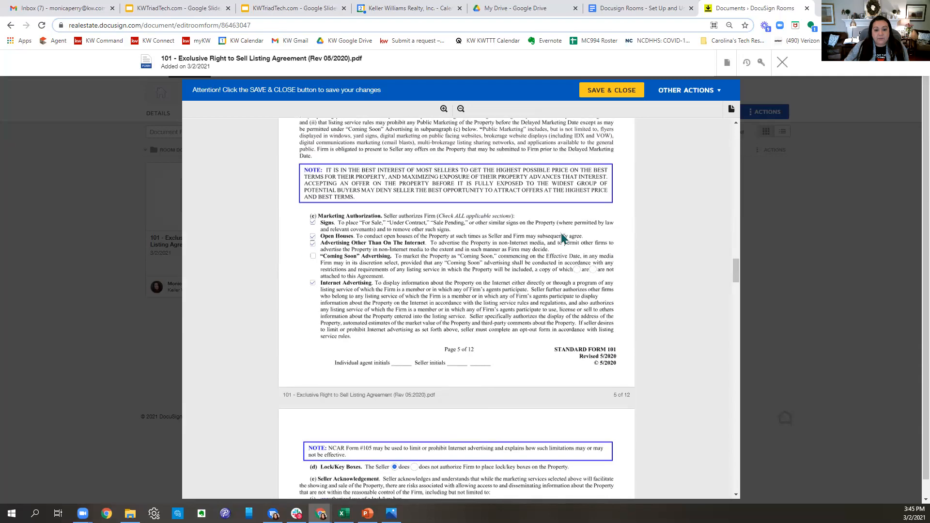
scroll(327, 235, up, 3)
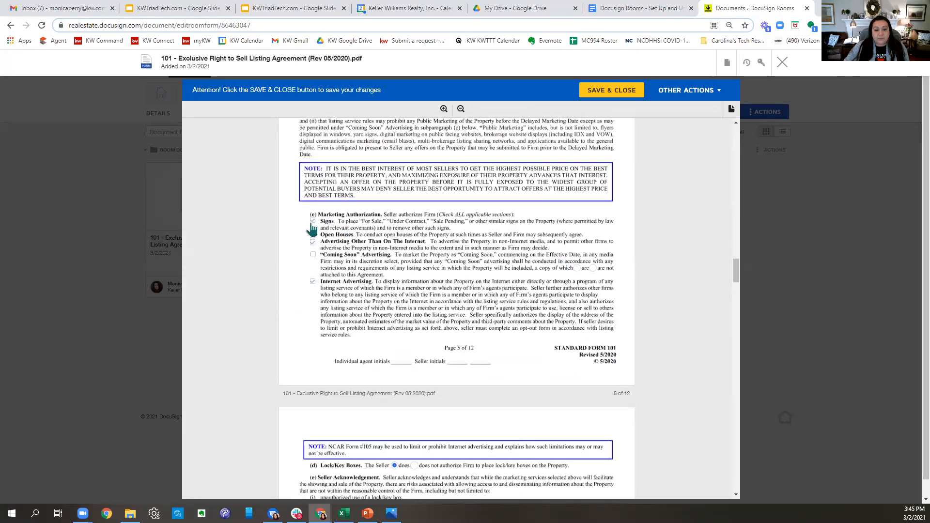
scroll(552, 335, down, 3)
scroll(197, 364, up, 4)
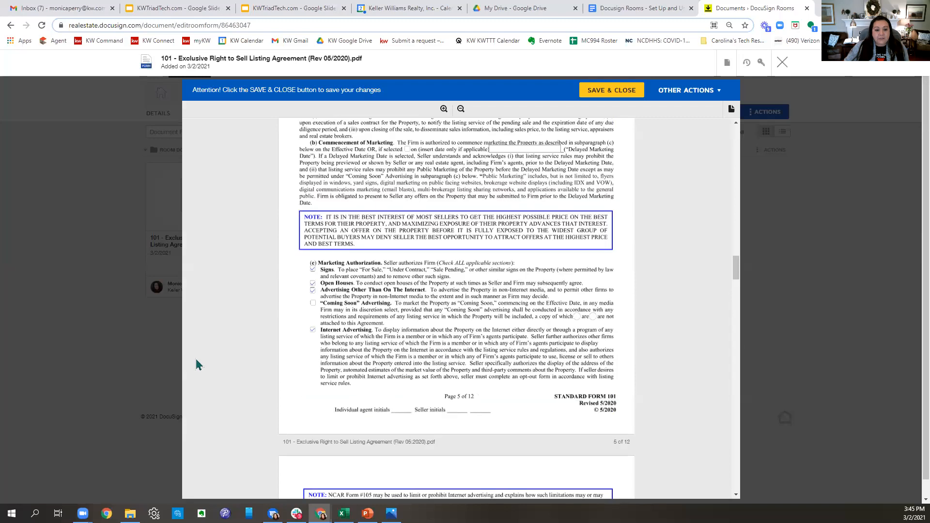
click(313, 330)
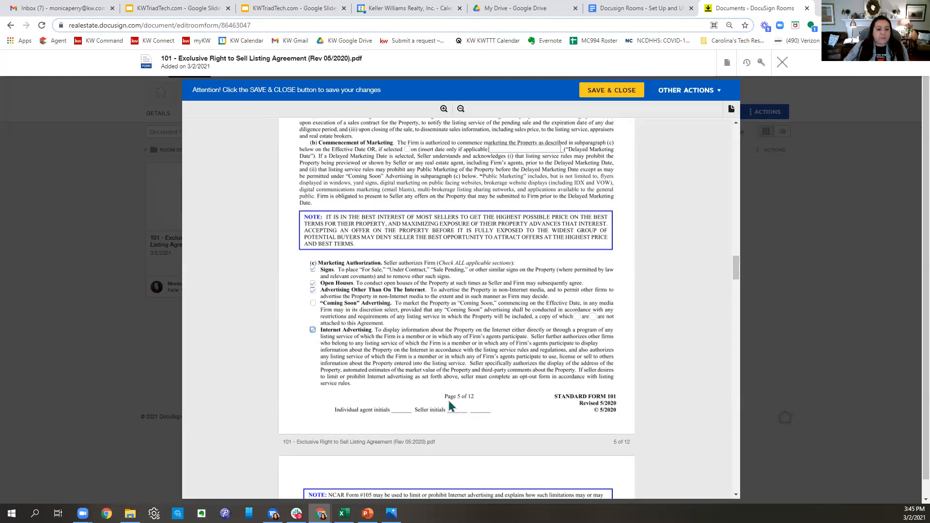
- Check the prefilled firm name and license number on page 12, then save and close the form
scroll(451, 402, down, 7)
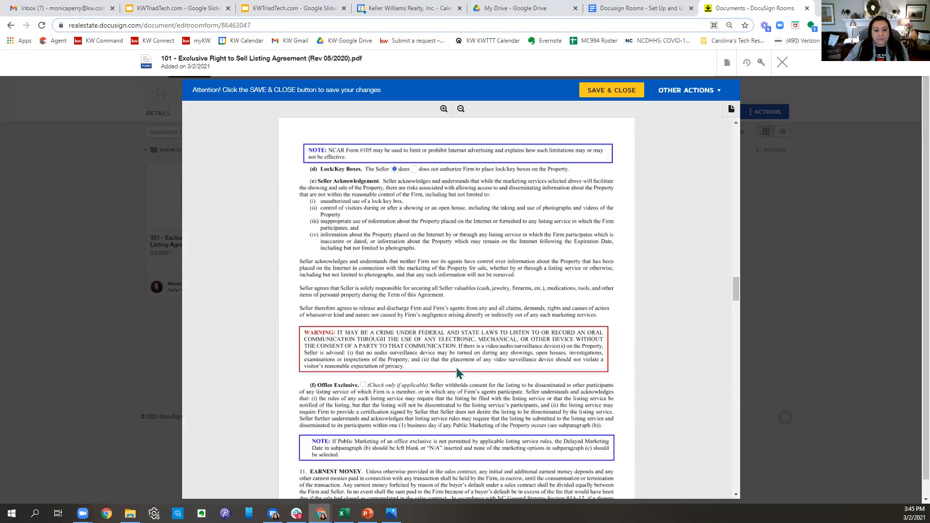
scroll(458, 373, down, 1)
scroll(550, 213, down, 7)
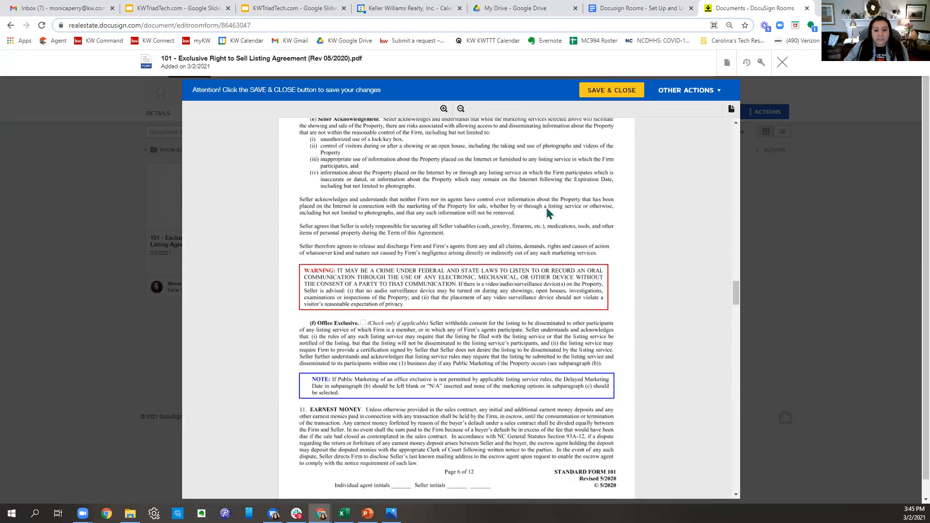
scroll(549, 213, down, 17)
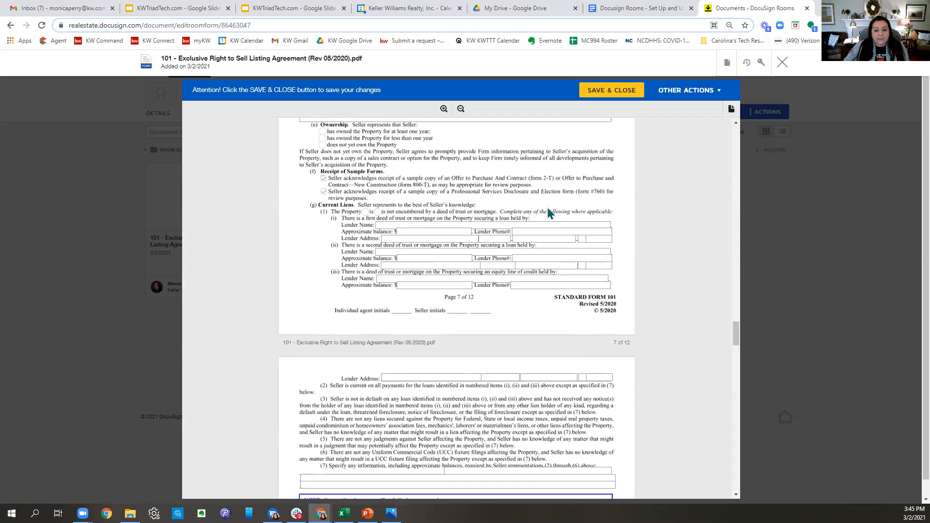
scroll(549, 213, down, 12)
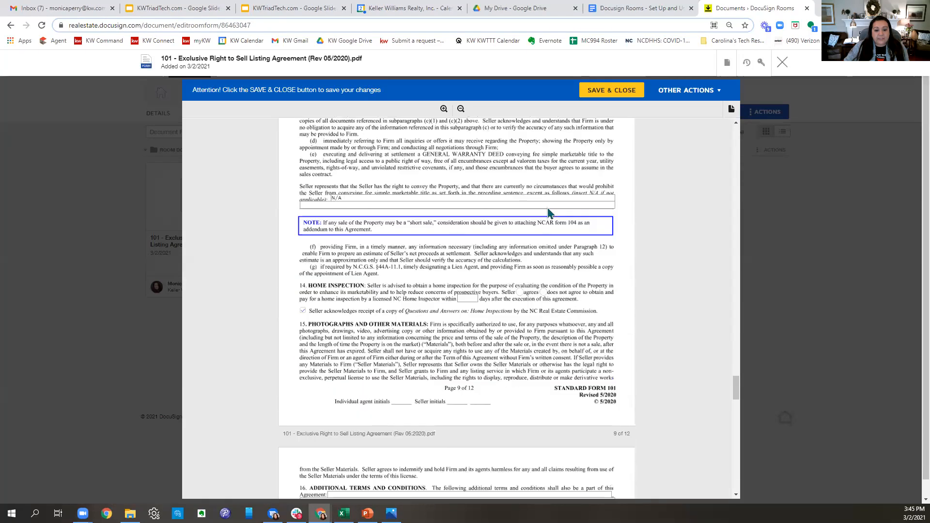
scroll(525, 311, down, 20)
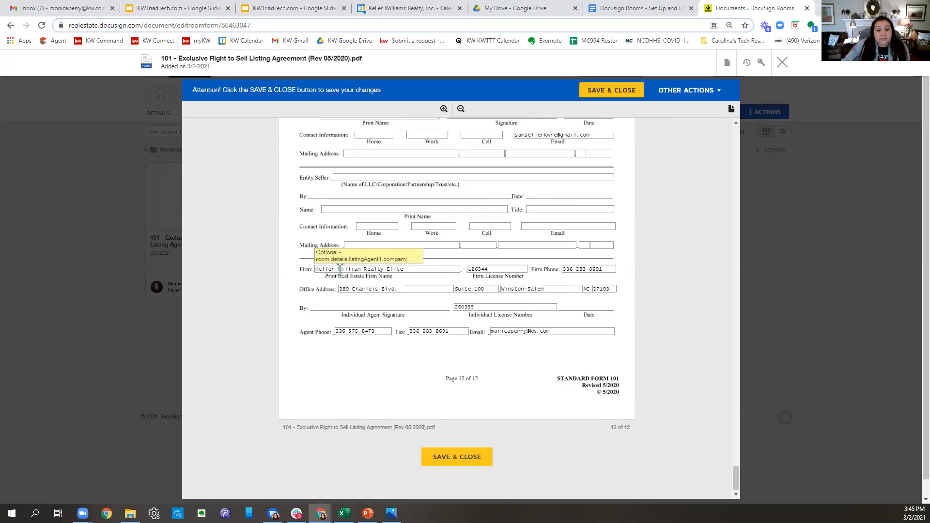
drag(429, 270, 290, 271)
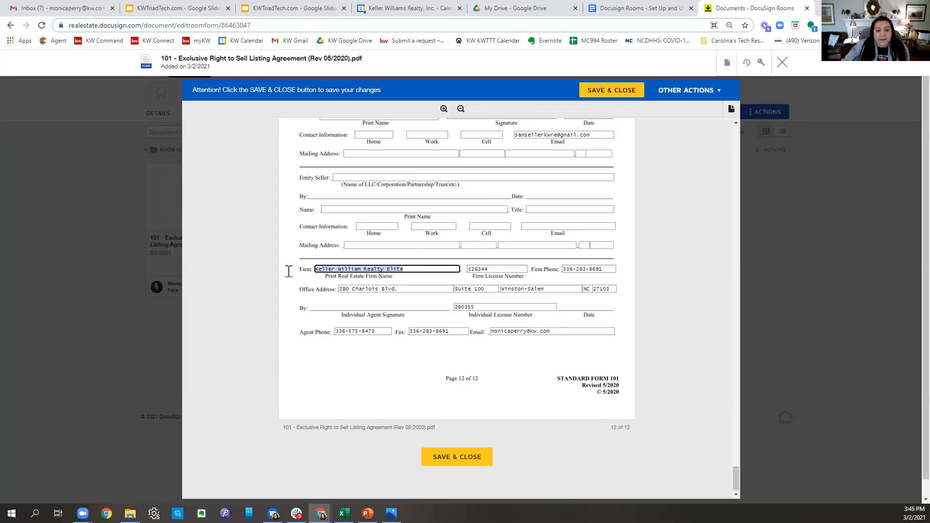
key(Tab)
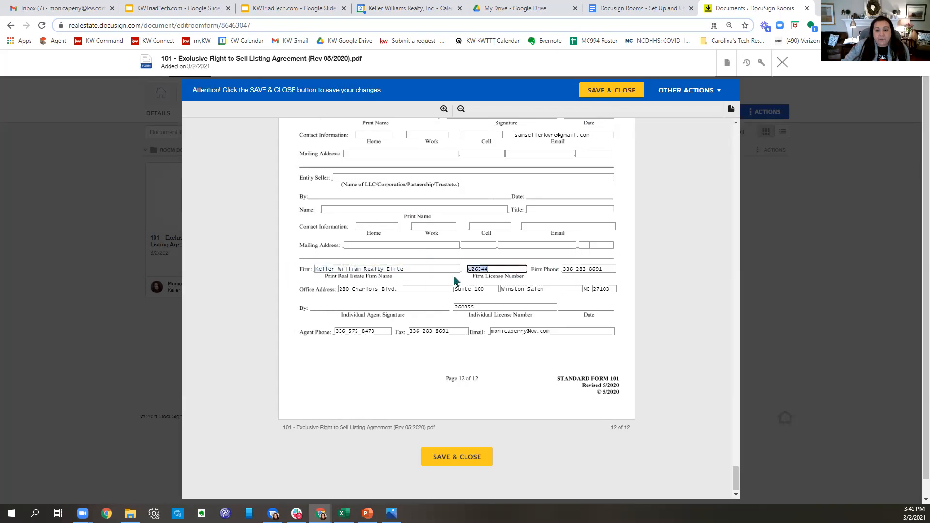
drag(489, 308, 422, 315)
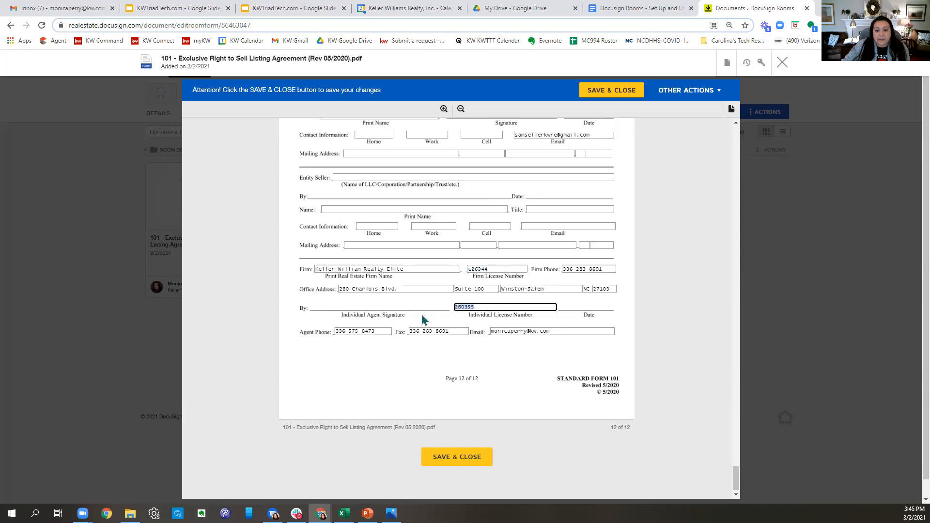
click(613, 90)
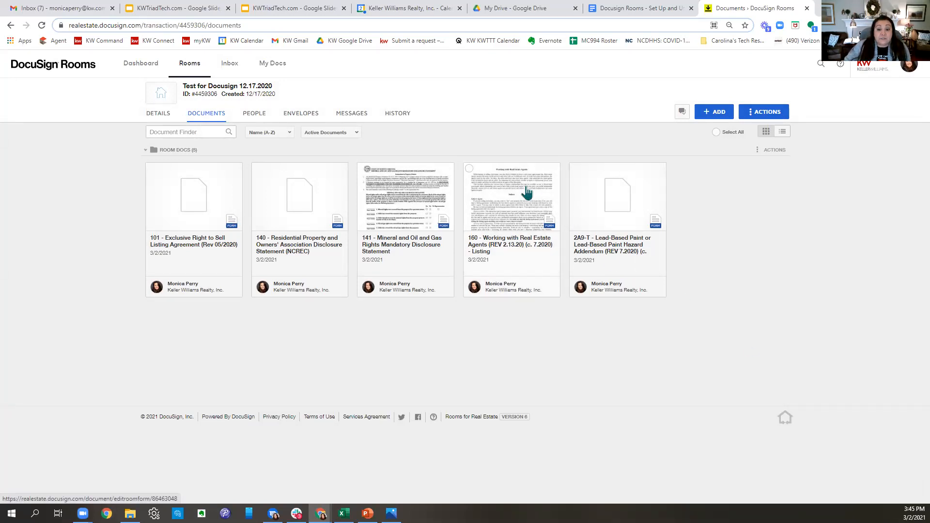
- Open the 160 Working with Real Estate Agents form, review its four pages, and save it
click(519, 203)
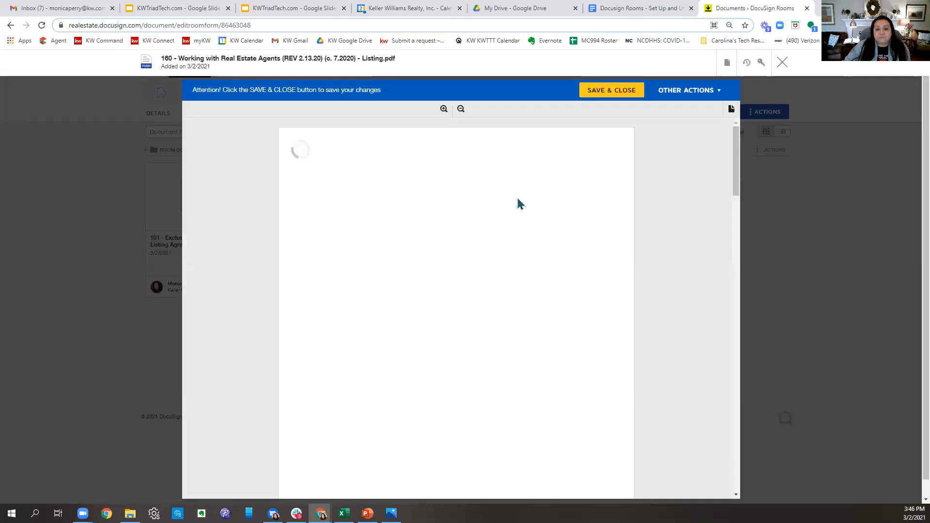
scroll(520, 203, down, 10)
scroll(519, 204, down, 15)
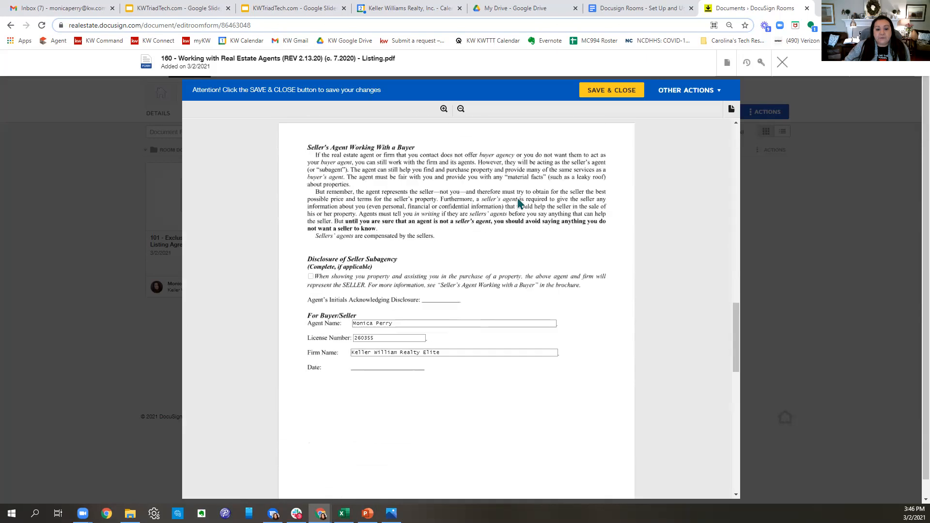
scroll(520, 203, down, 2)
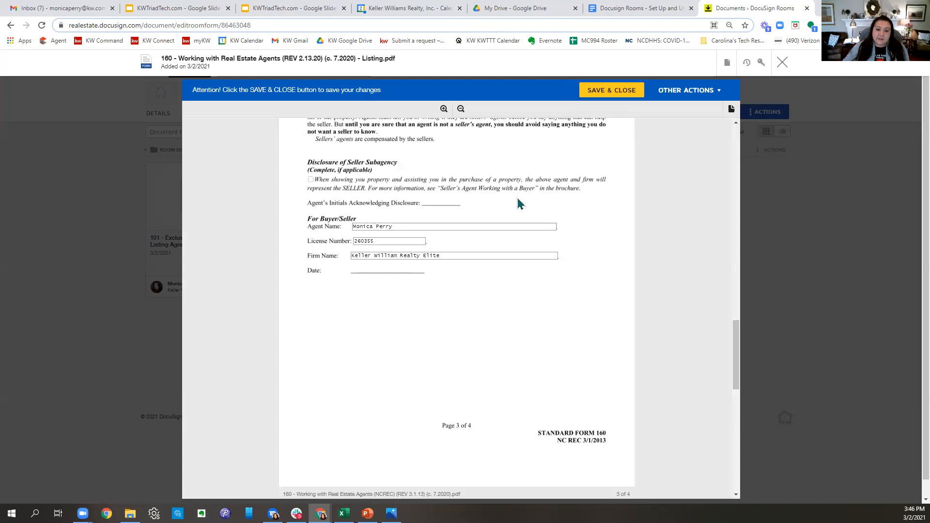
scroll(523, 204, down, 2)
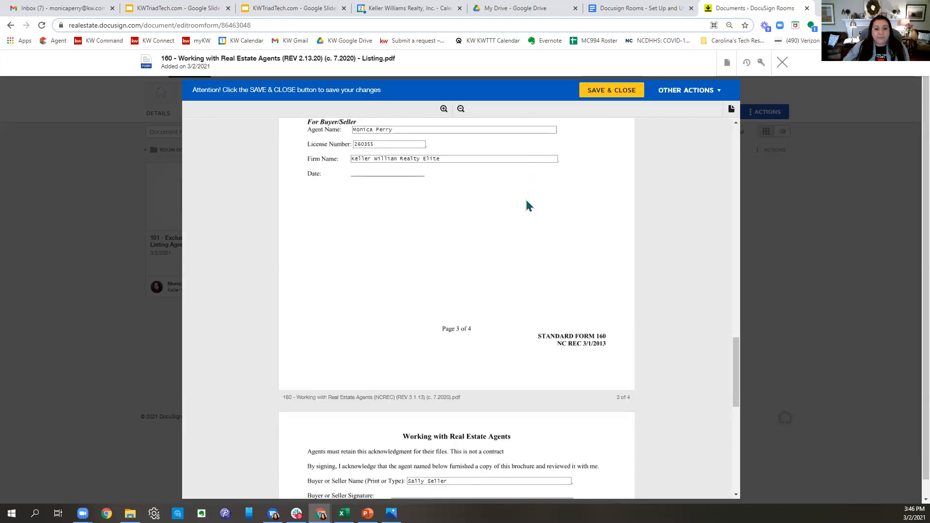
scroll(526, 204, down, 4)
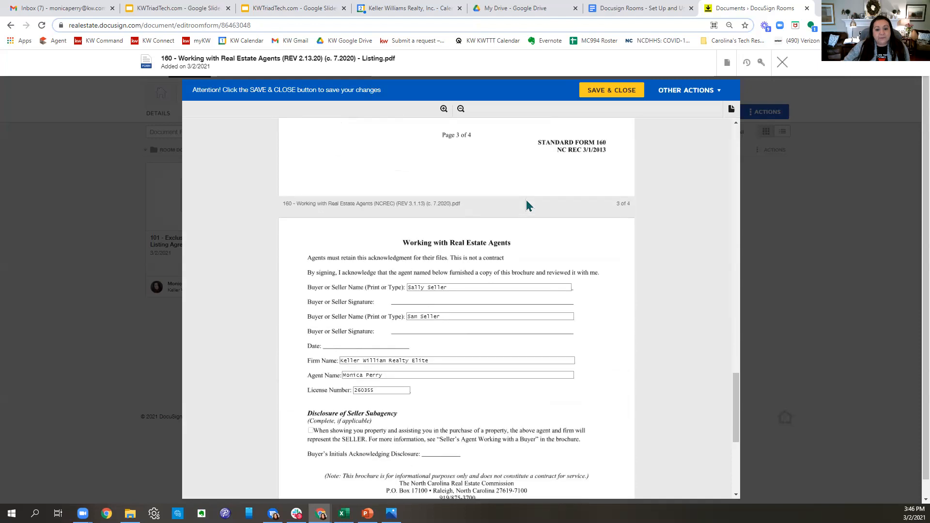
scroll(551, 346, down, 5)
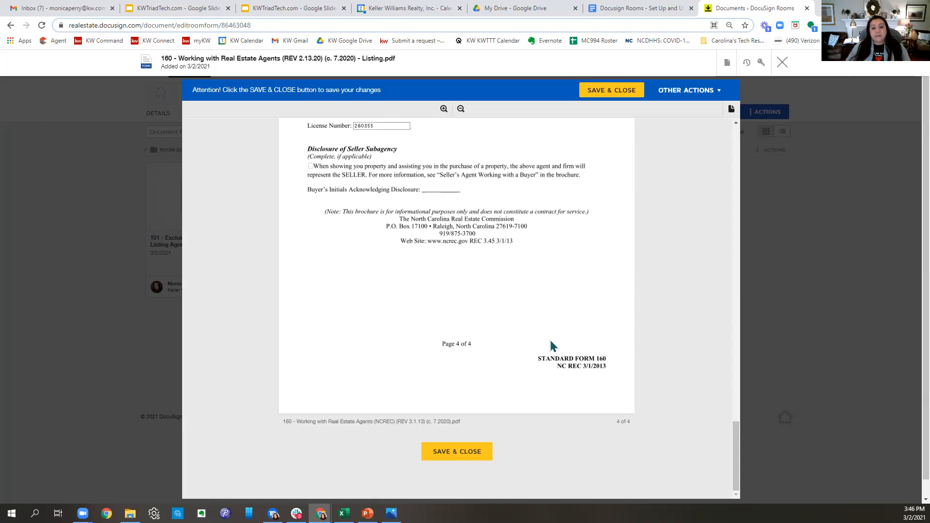
click(460, 453)
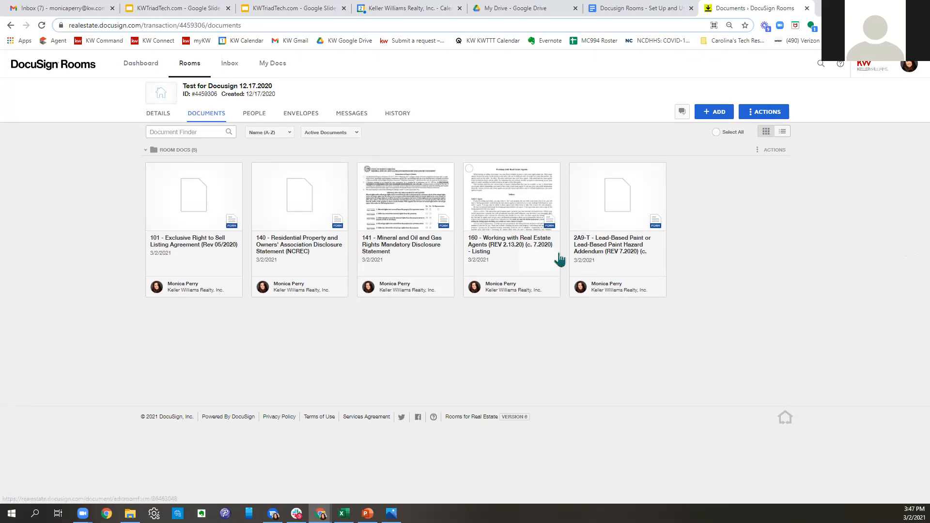
click(176, 114)
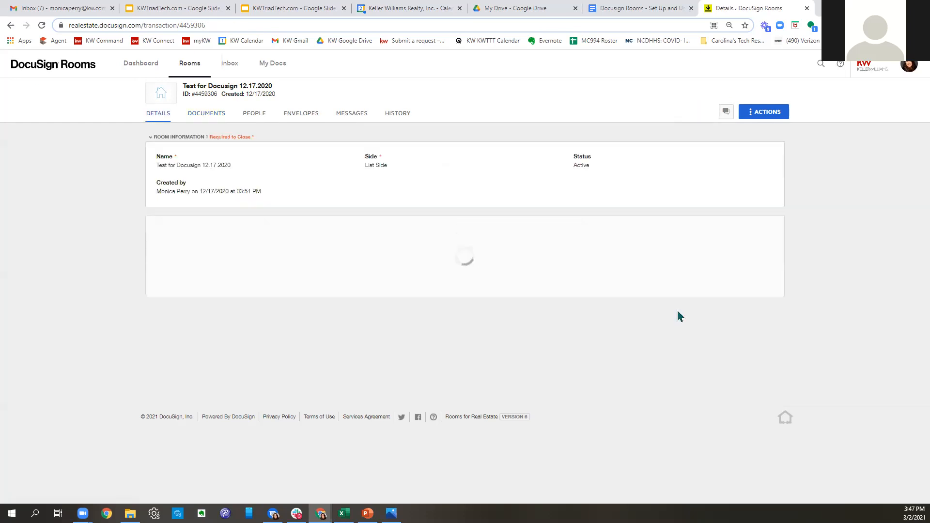
scroll(848, 232, down, 10)
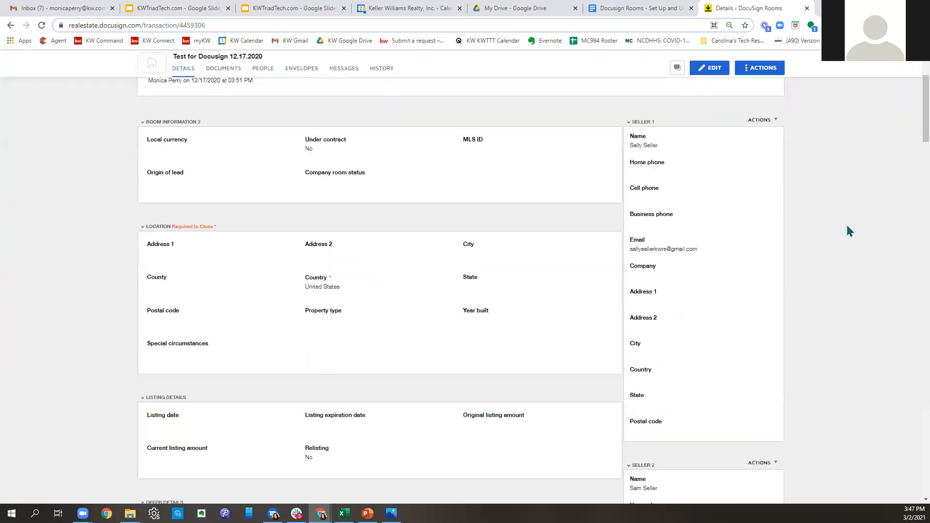
scroll(849, 233, down, 6)
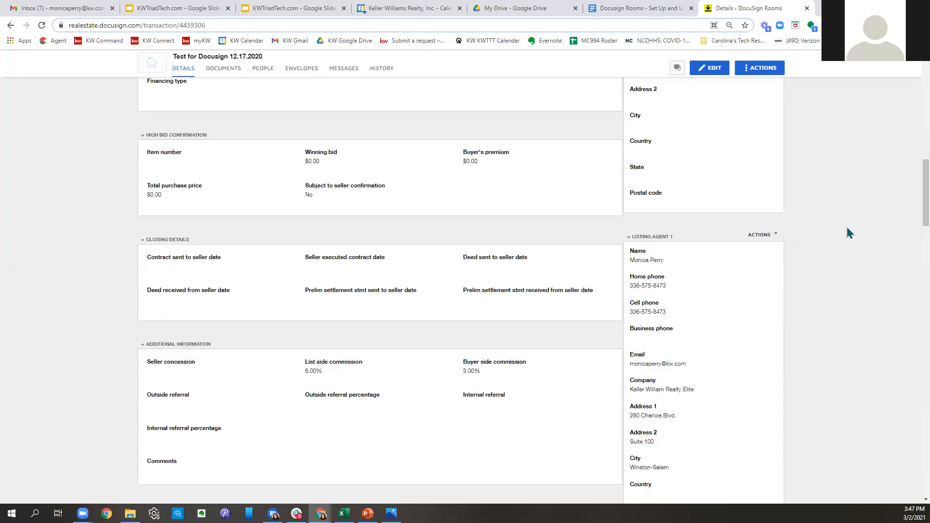
scroll(849, 232, down, 1)
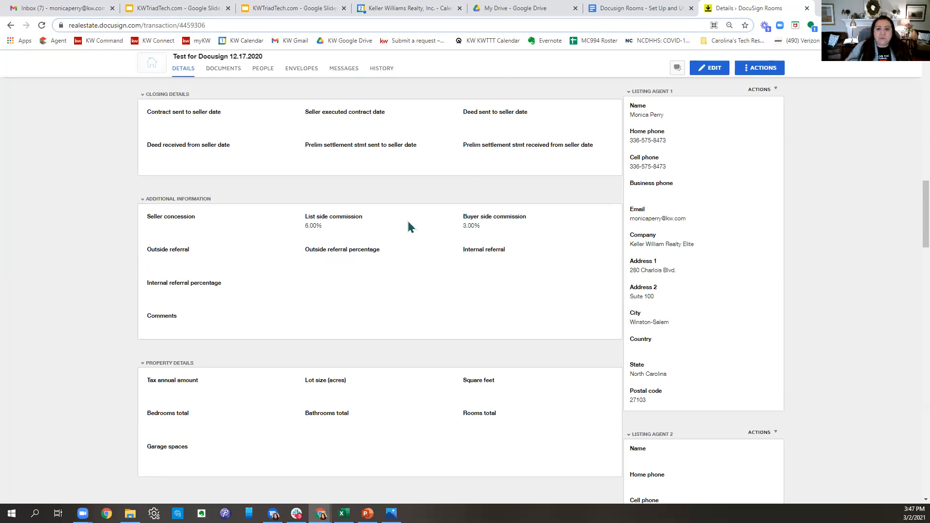
scroll(365, 286, up, 10)
scroll(475, 345, up, 10)
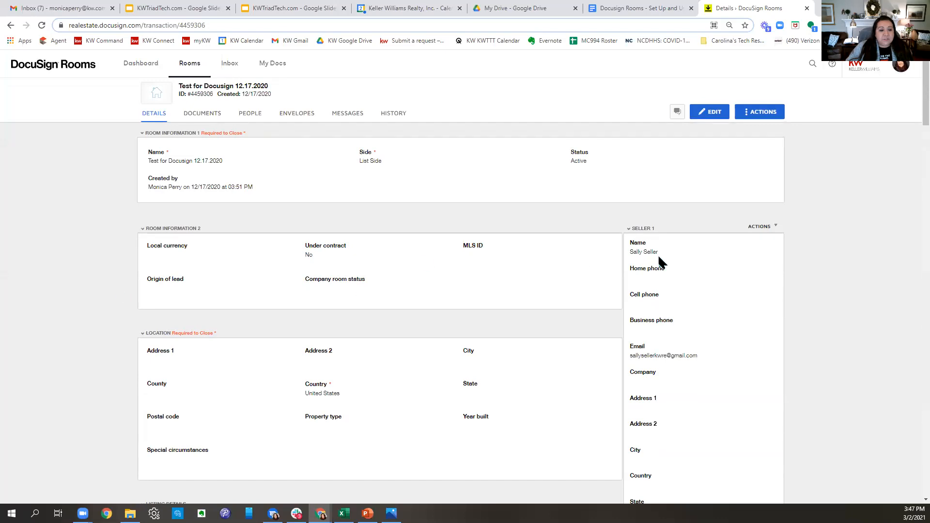
scroll(473, 266, down, 6)
scroll(468, 264, down, 15)
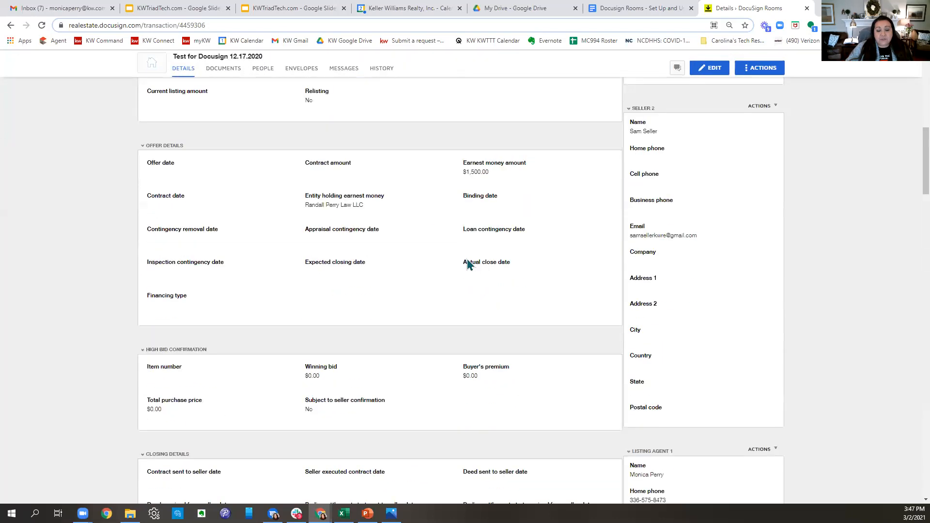
scroll(463, 264, up, 20)
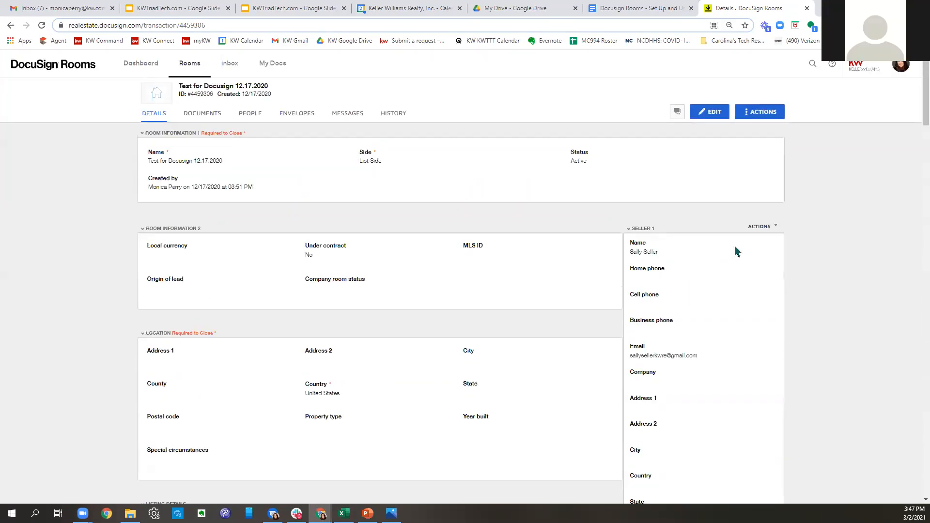
scroll(734, 243, down, 10)
scroll(735, 247, down, 5)
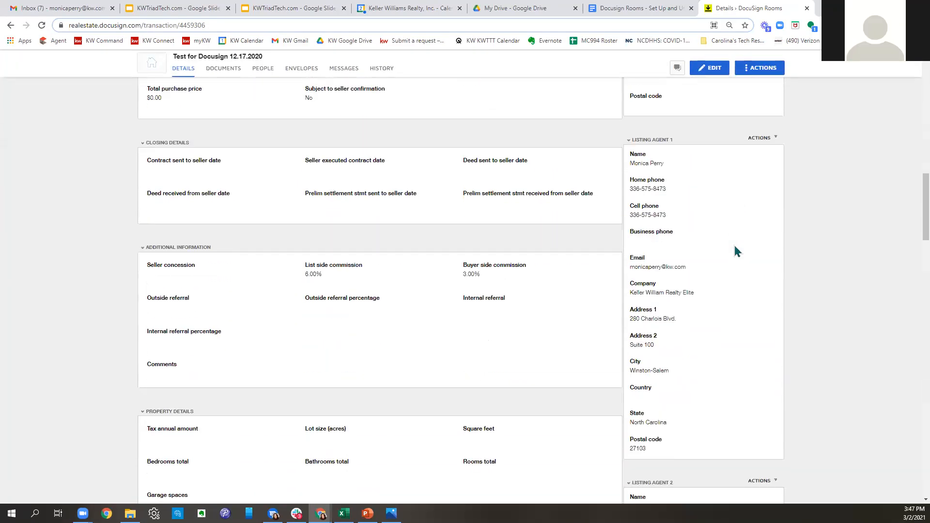
scroll(742, 265, up, 15)
scroll(744, 329, up, 5)
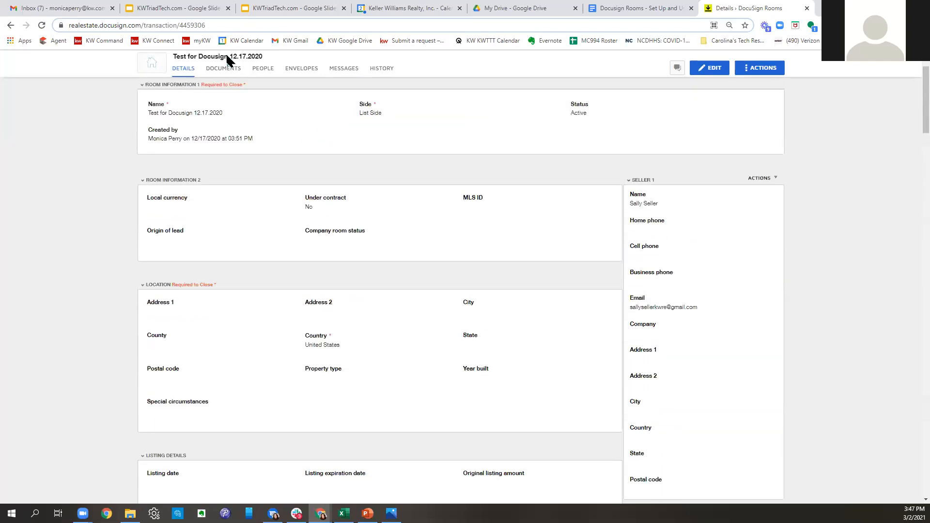
click(223, 69)
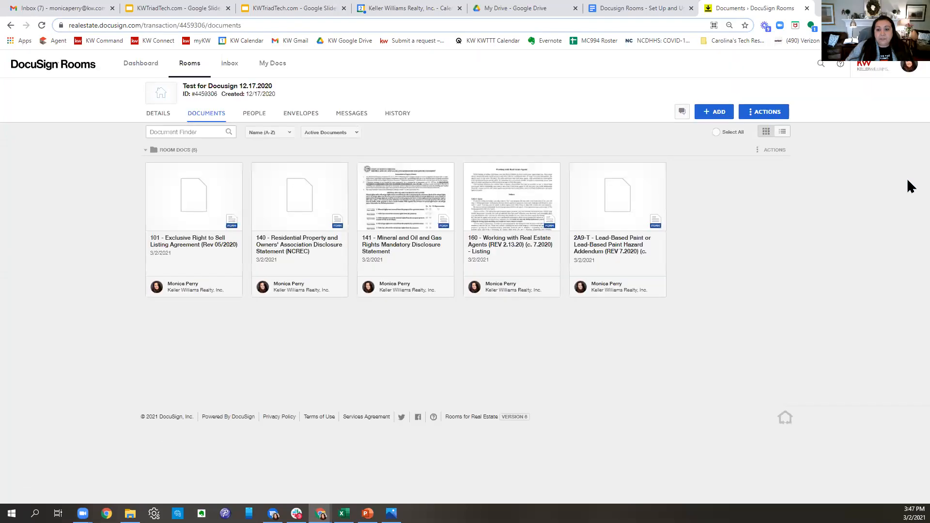
- Go from the Dashboard to My Docs and show the Form Templates list
click(141, 63)
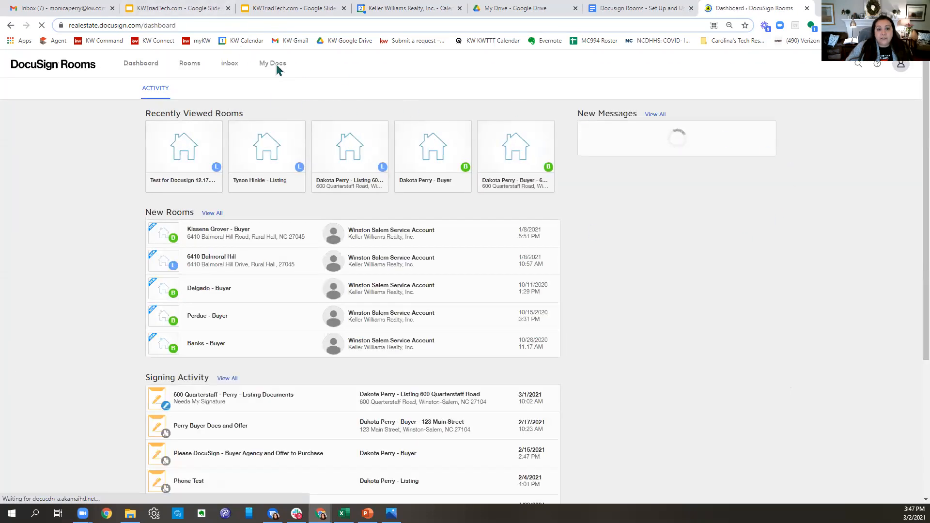
click(273, 71)
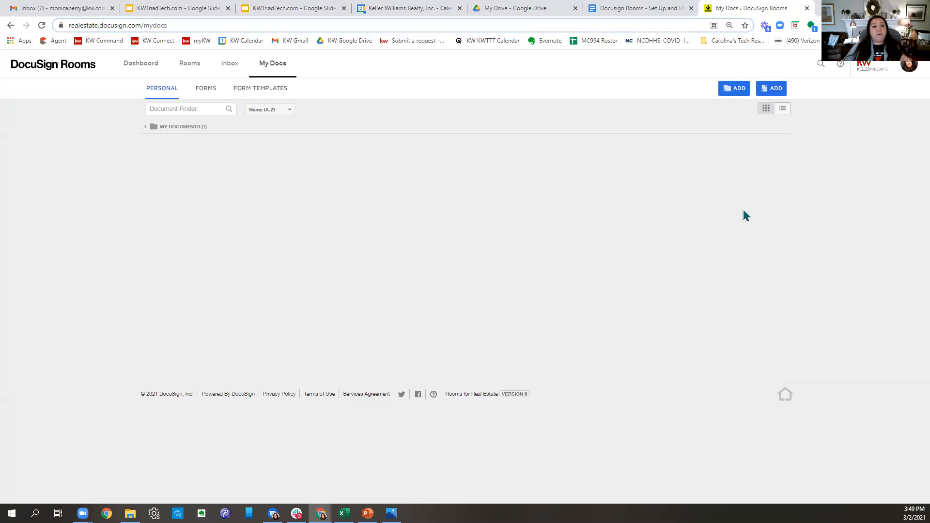
click(261, 92)
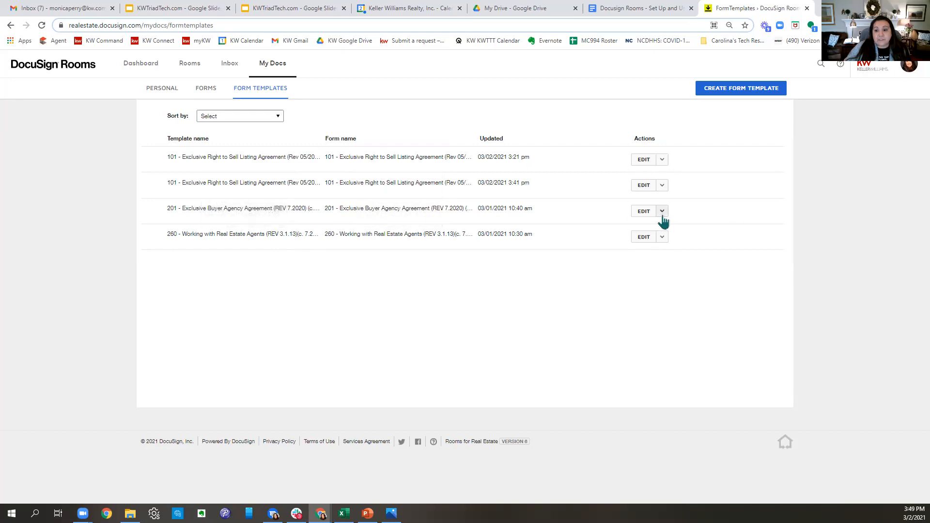
- Open the 201 Exclusive Buyer Agency template and check the firm name and General Location counties
click(644, 211)
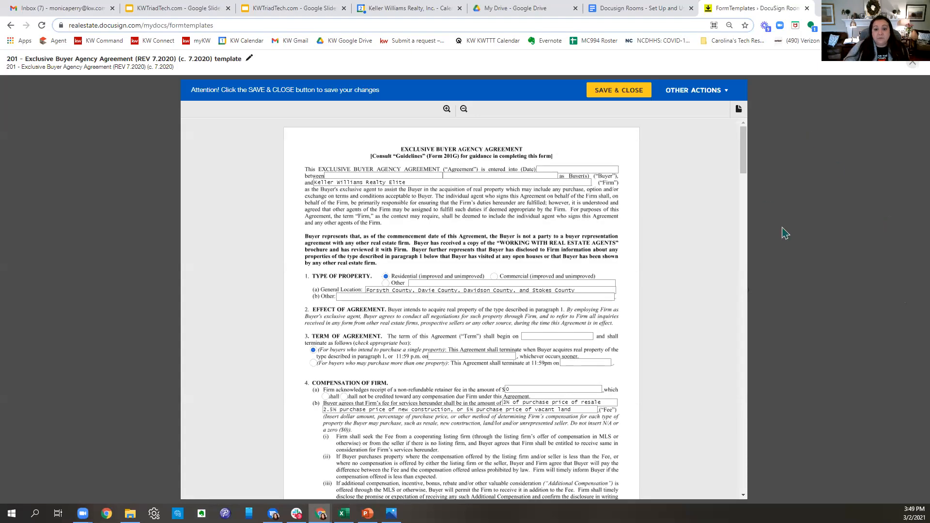
click(406, 183)
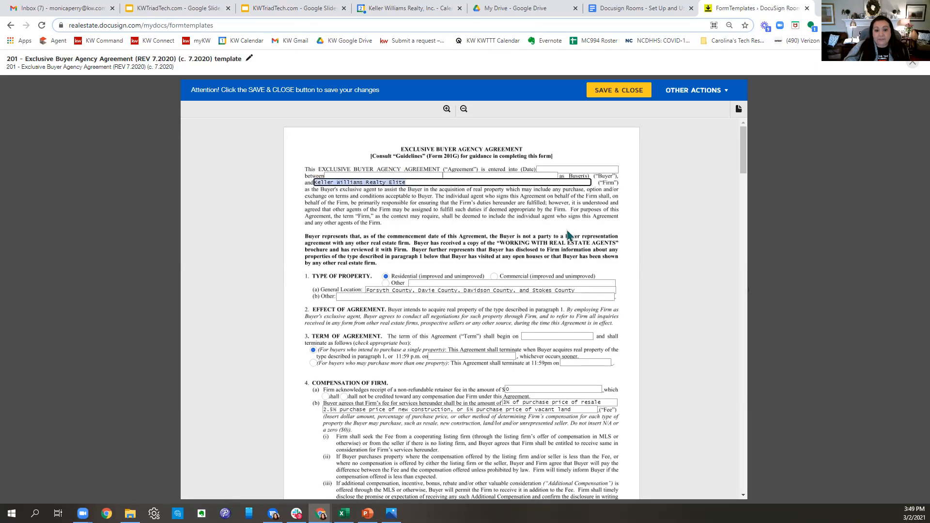
scroll(569, 236, down, 1)
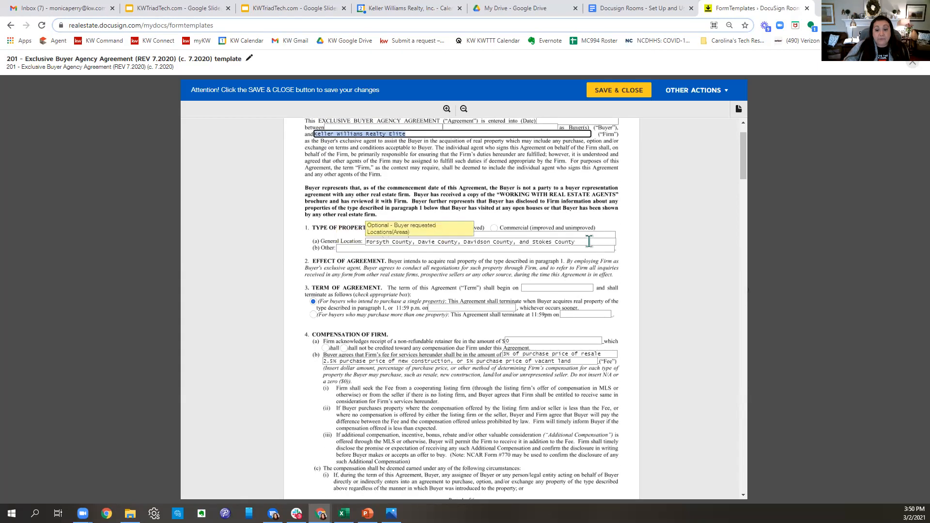
click(588, 242)
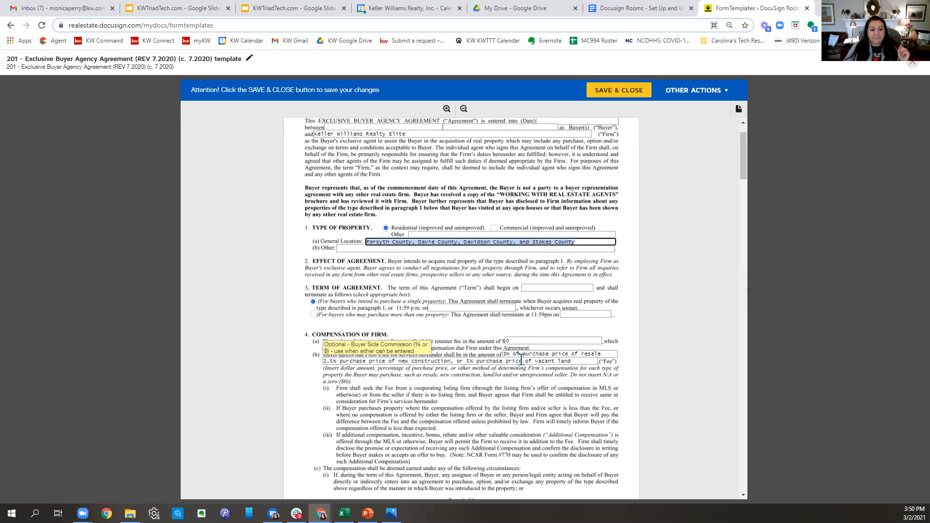
- Review the remaining 201 template pages down to the firm and agent fields on page 6
scroll(522, 360, up, 1)
scroll(533, 339, down, 3)
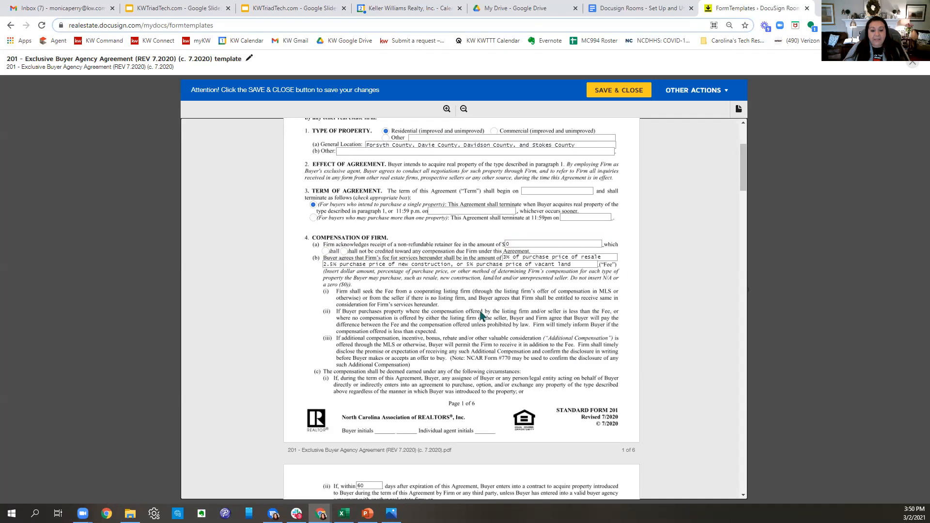
scroll(485, 383, down, 4)
scroll(490, 385, down, 5)
scroll(516, 383, down, 9)
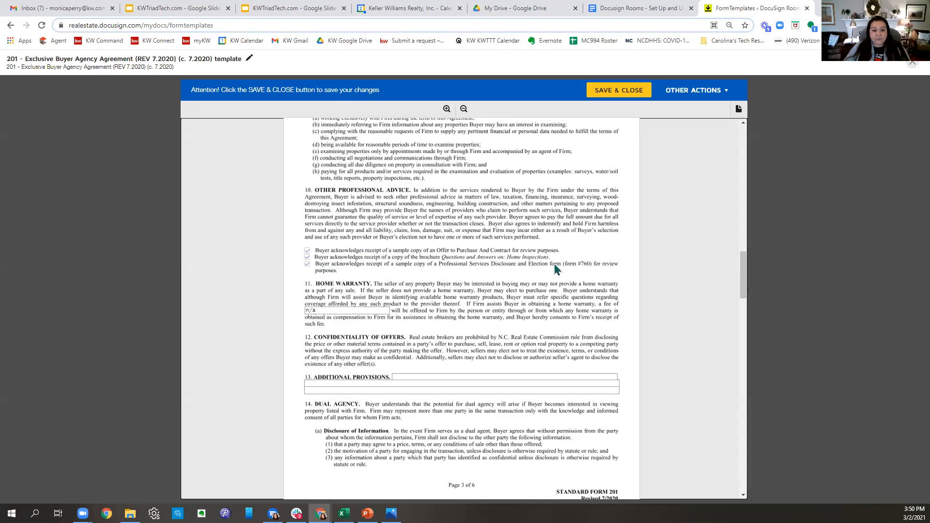
scroll(555, 270, down, 2)
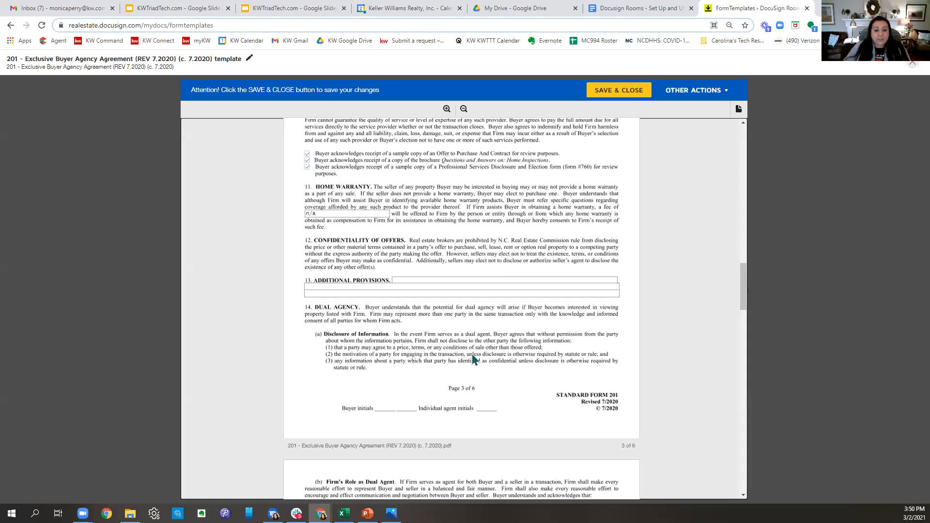
scroll(465, 357, down, 4)
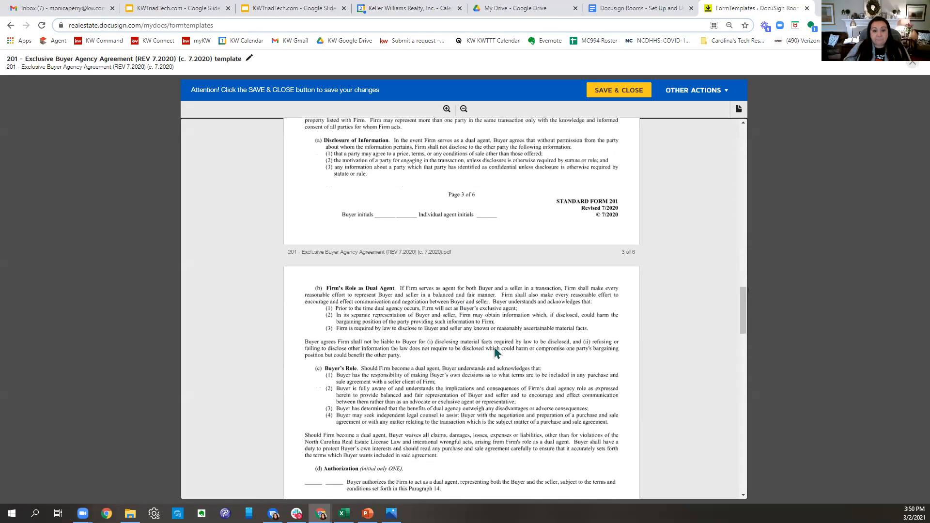
scroll(495, 353, down, 3)
scroll(498, 352, up, 6)
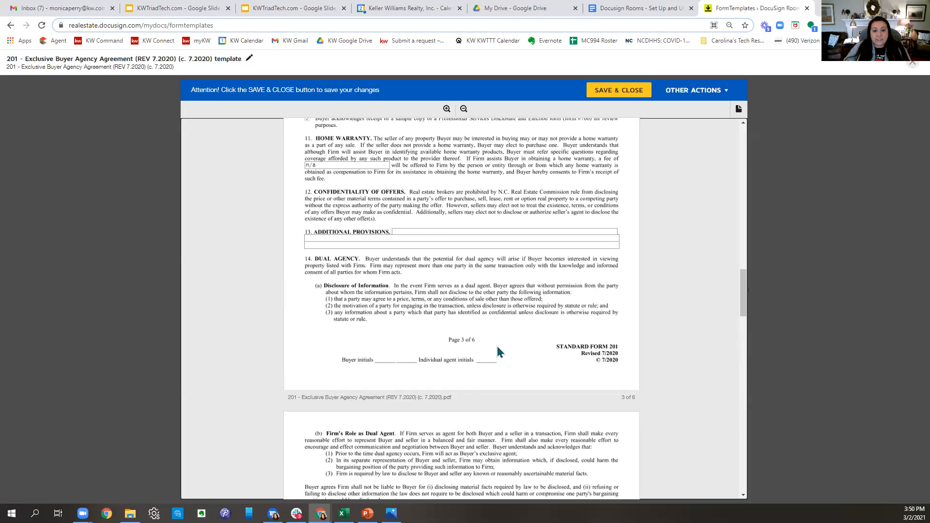
scroll(499, 353, down, 11)
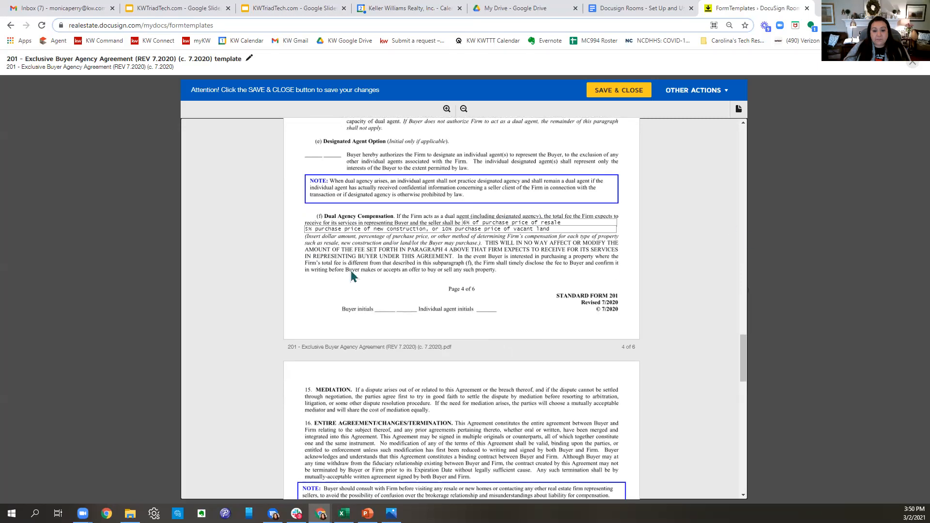
scroll(586, 279, down, 3)
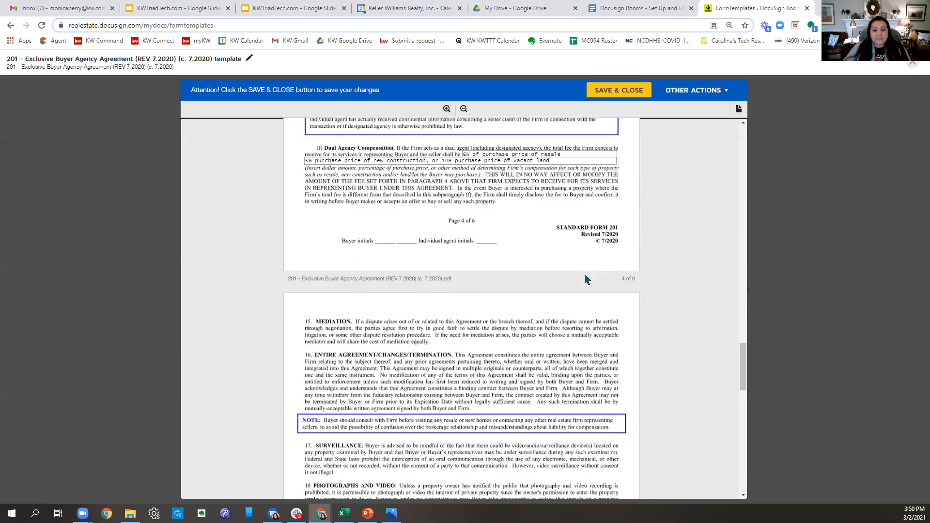
scroll(586, 278, down, 10)
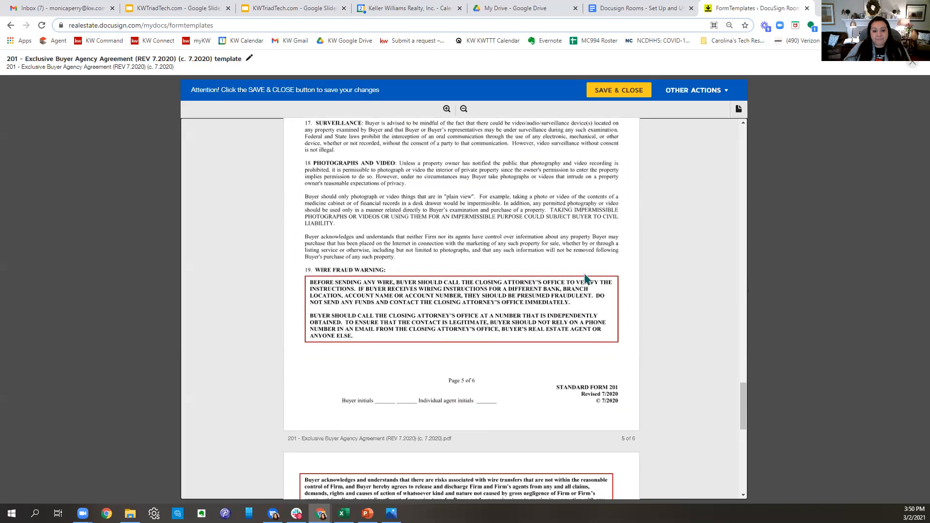
scroll(585, 277, down, 5)
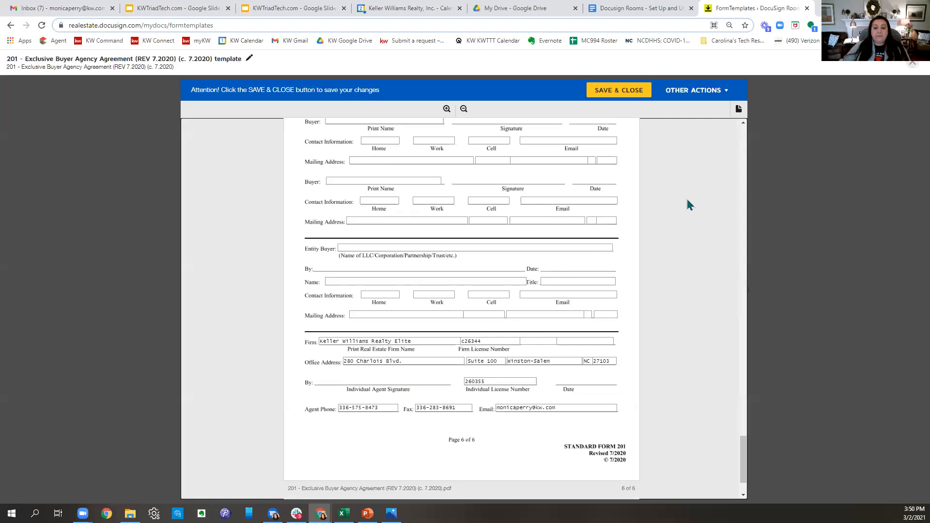
- Save and close the 201 template, returning to the Form Templates list
click(634, 96)
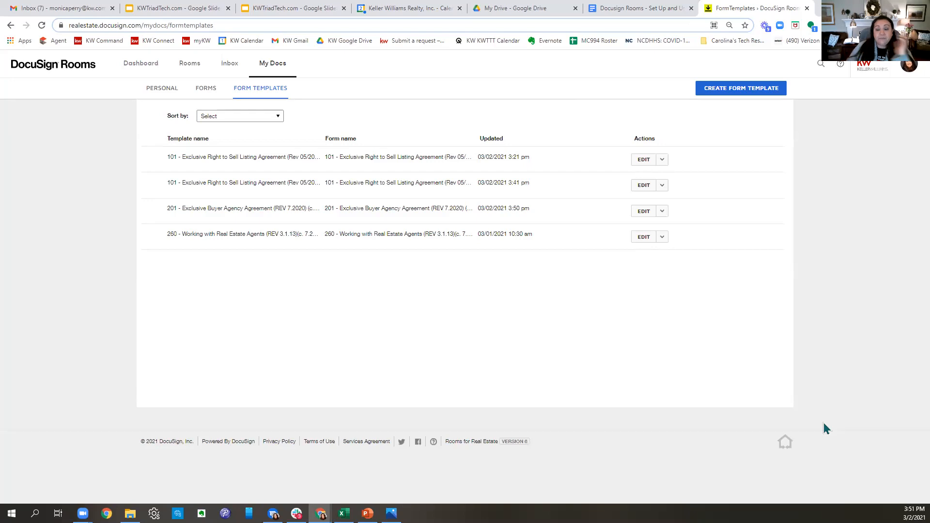
- Create a form template from 2-T Offer to Purchase and Contract in the KWRE Buyer Forms group
click(759, 92)
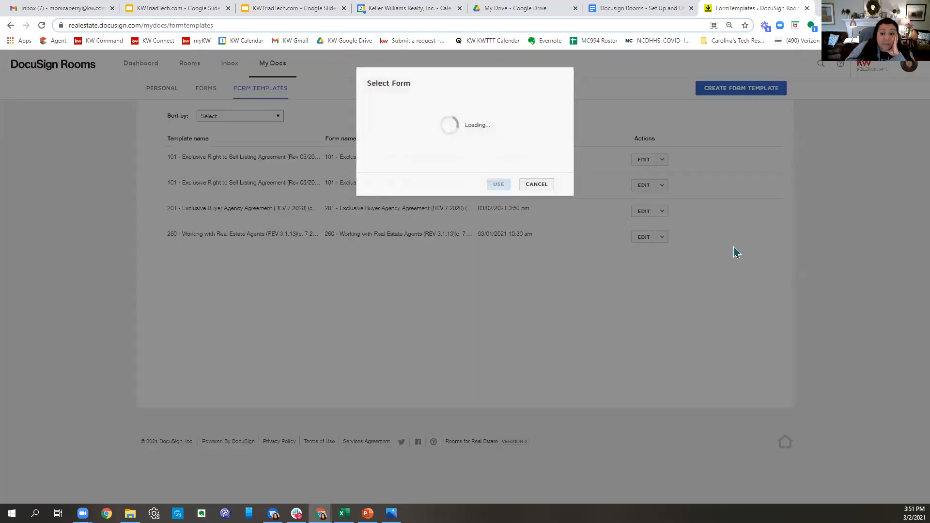
click(411, 101)
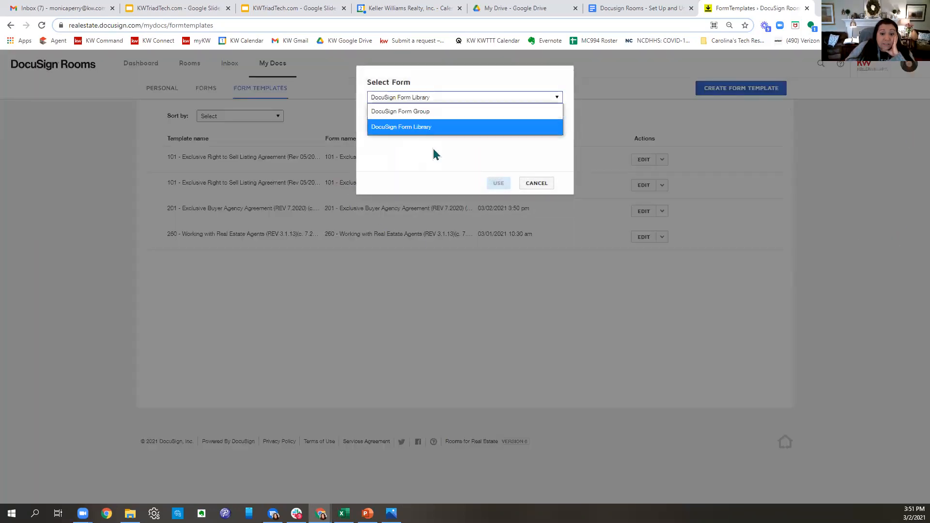
click(416, 128)
click(415, 131)
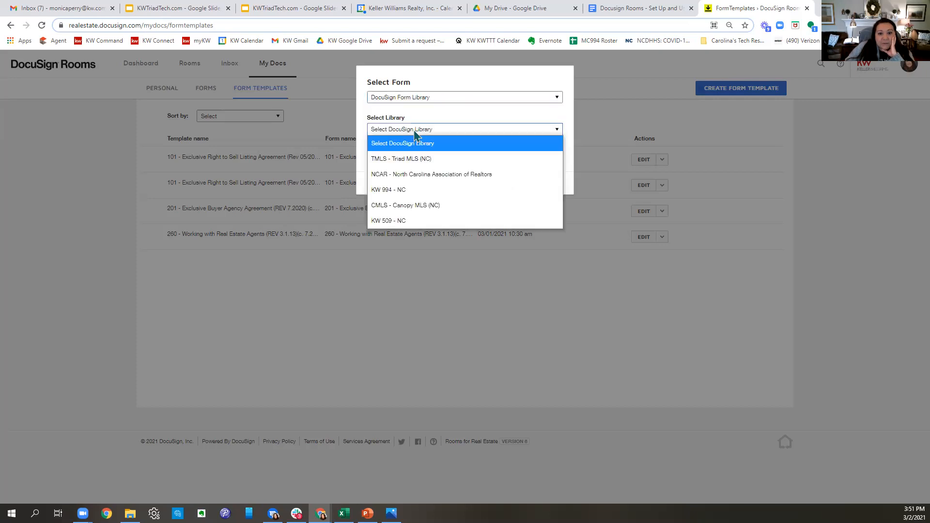
click(413, 97)
click(407, 111)
click(411, 130)
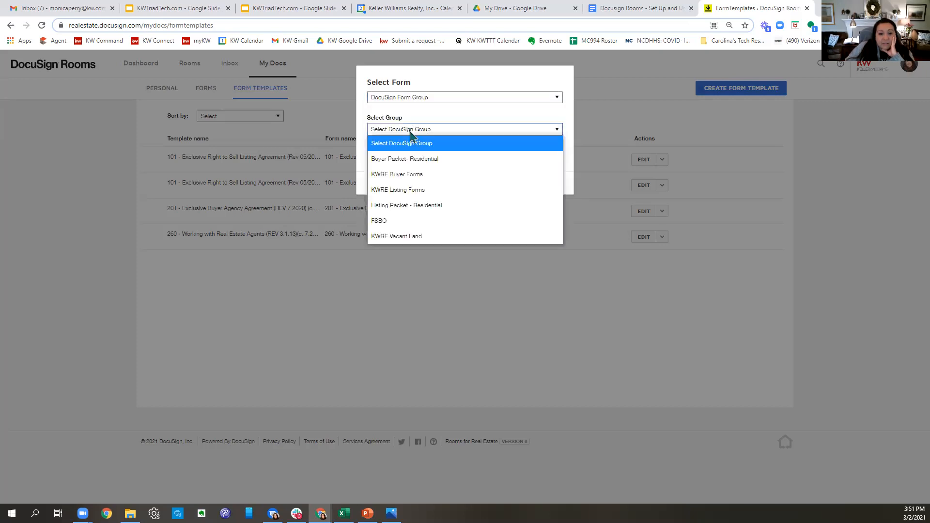
click(407, 175)
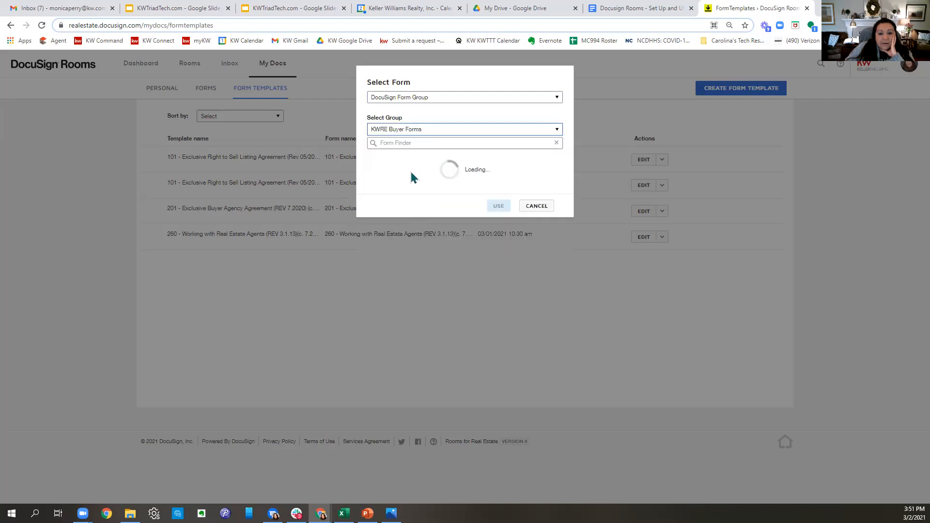
click(372, 169)
click(499, 419)
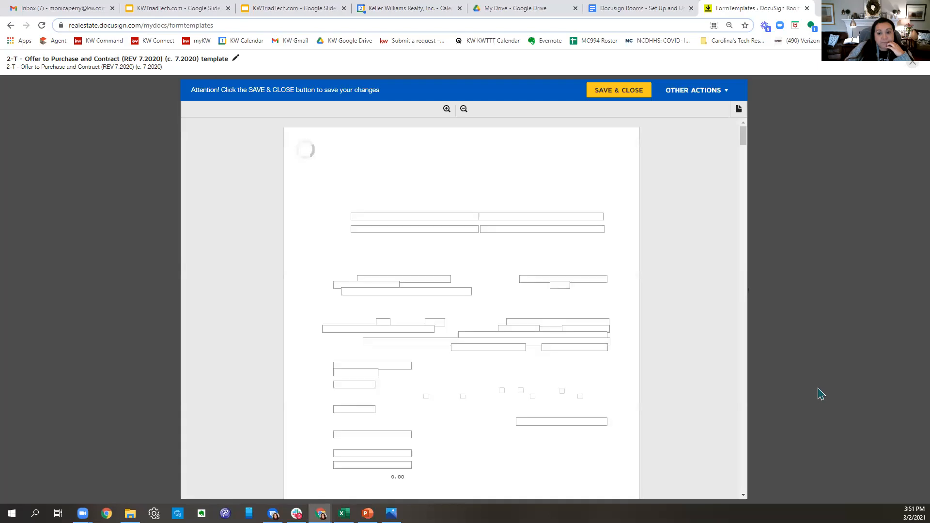
- Mark the mineral and oil rights and residential property disclosures as received by the buyer
scroll(587, 257, down, 6)
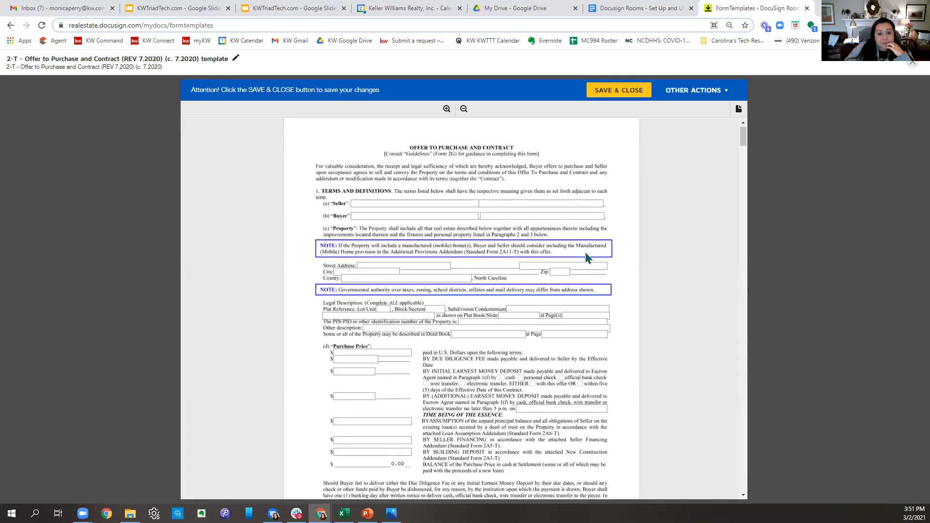
scroll(589, 264, down, 4)
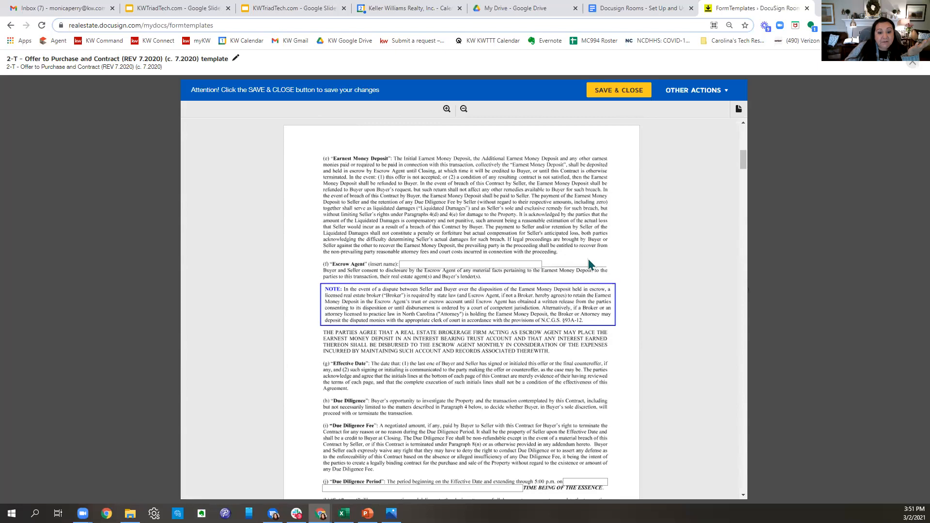
scroll(589, 264, down, 6)
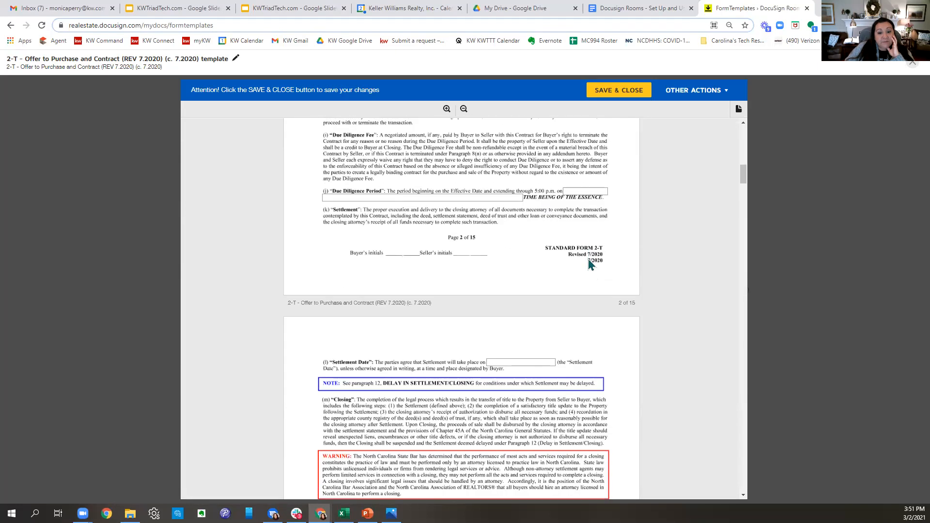
scroll(590, 264, down, 3)
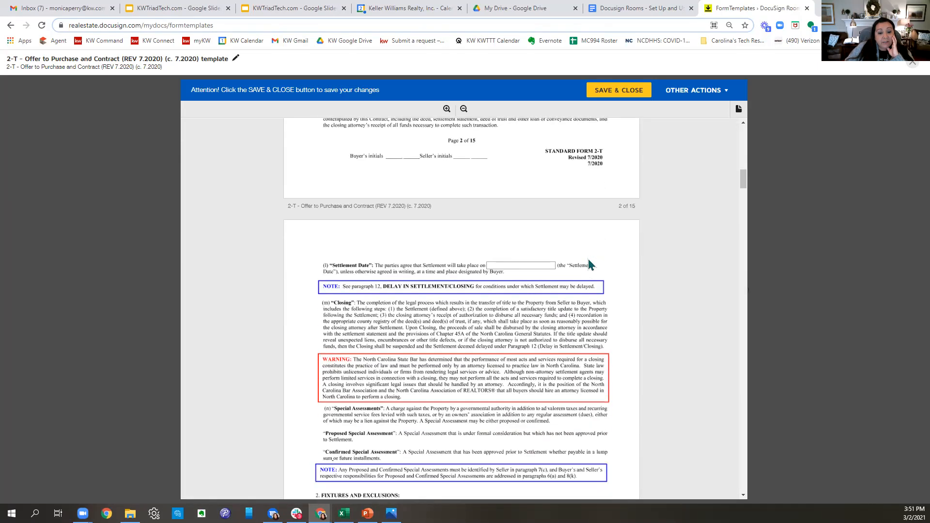
scroll(589, 265, down, 4)
scroll(588, 259, down, 8)
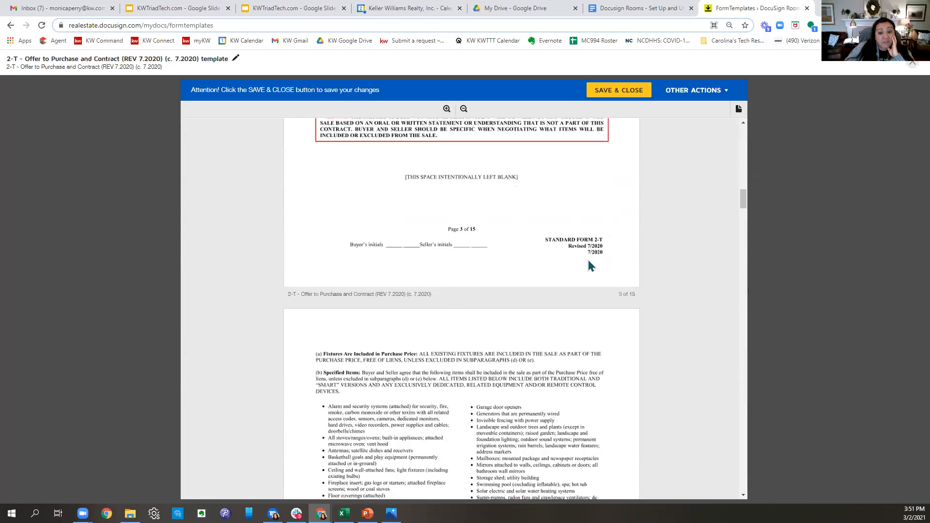
scroll(590, 264, down, 9)
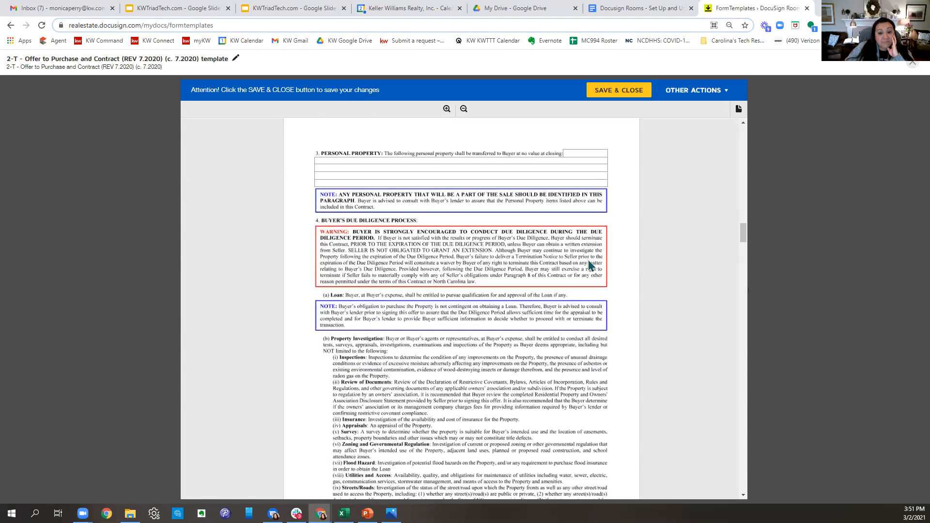
scroll(589, 259, down, 10)
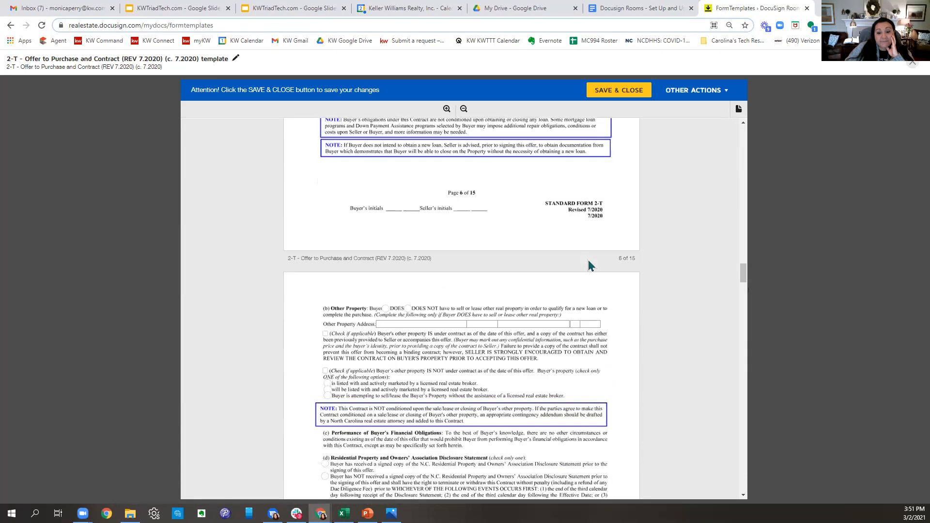
scroll(589, 265, down, 2)
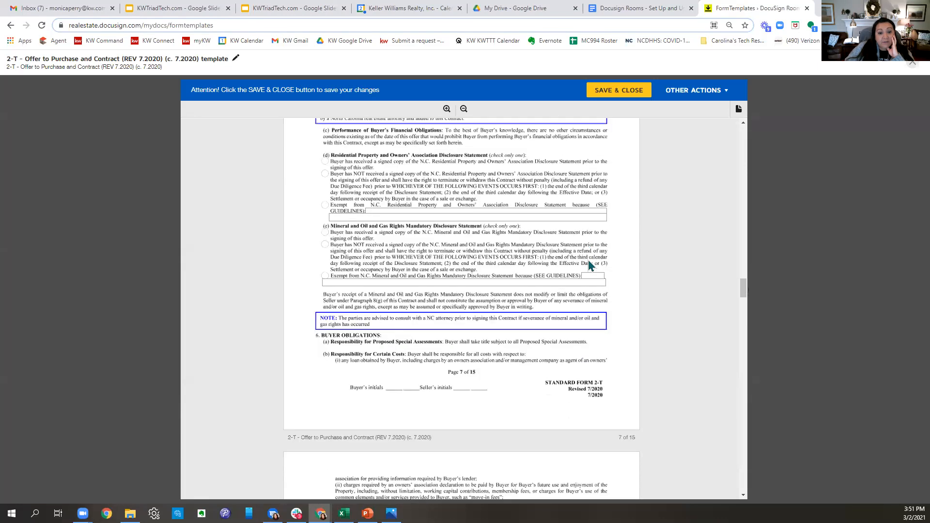
scroll(588, 260, up, 3)
scroll(588, 260, down, 3)
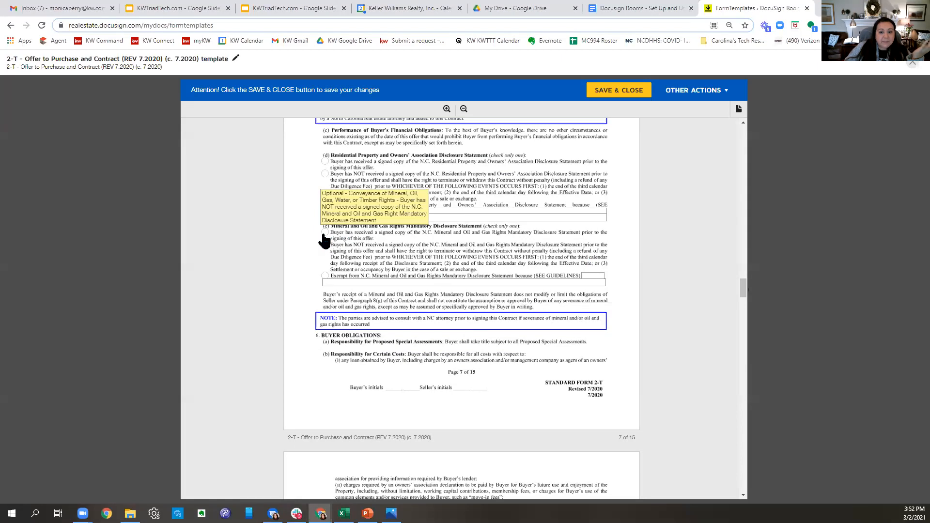
click(325, 233)
click(324, 161)
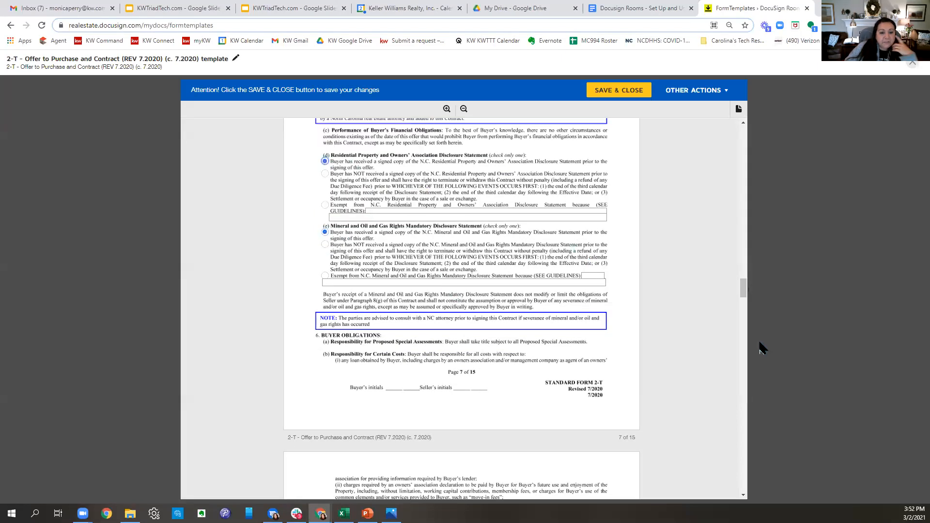
- Scroll to the page 14 Confirmation of Agency and Notice Addresses section
scroll(567, 373, down, 4)
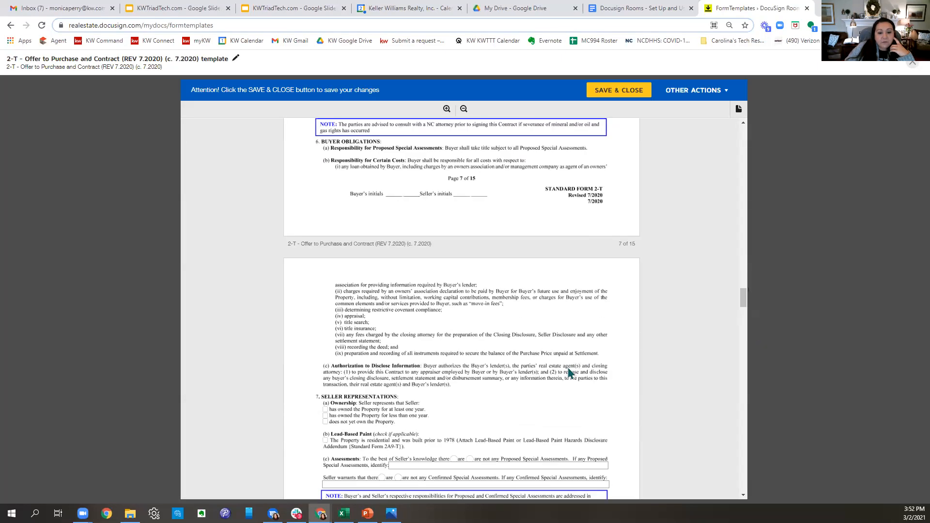
scroll(570, 372, down, 3)
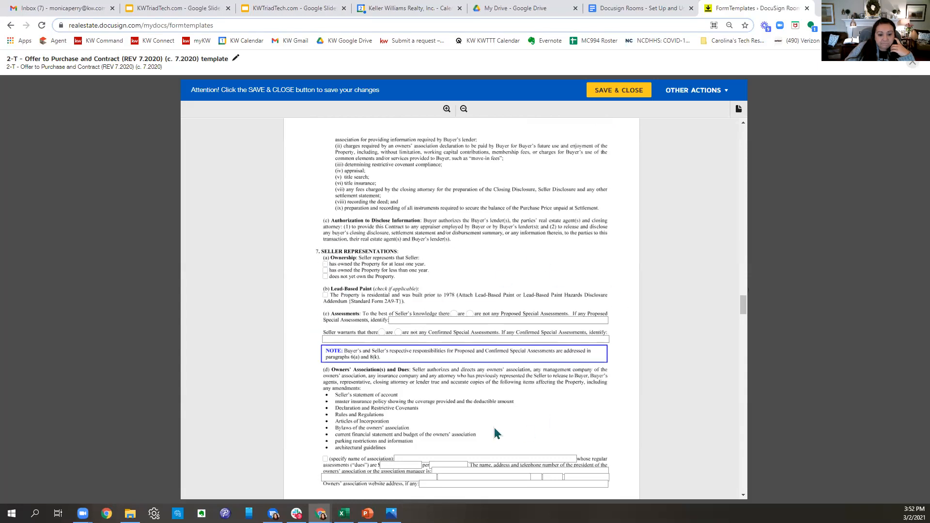
scroll(546, 337, down, 2)
scroll(587, 334, down, 6)
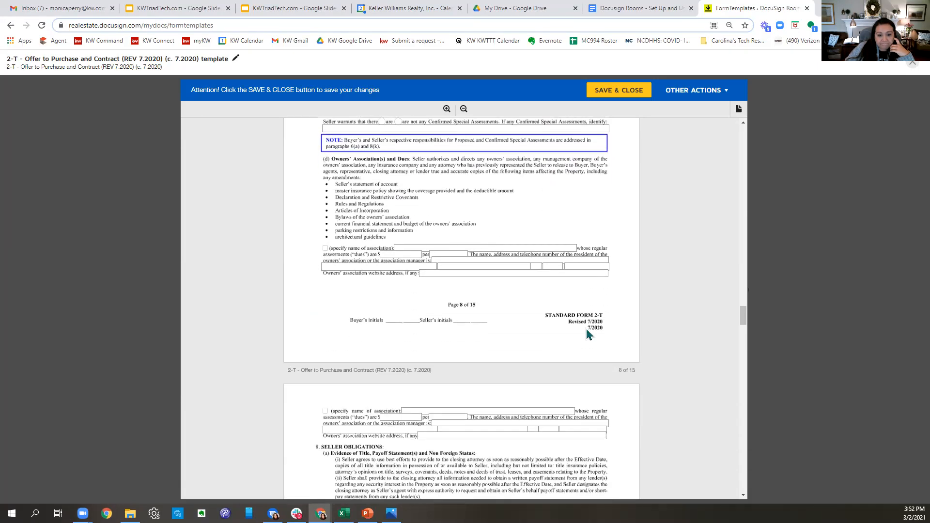
scroll(586, 329, down, 10)
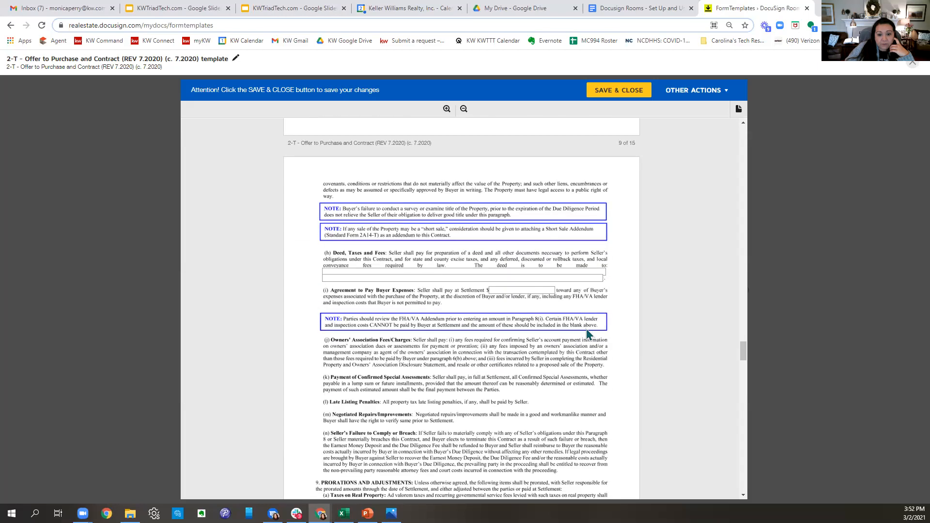
scroll(587, 331, down, 10)
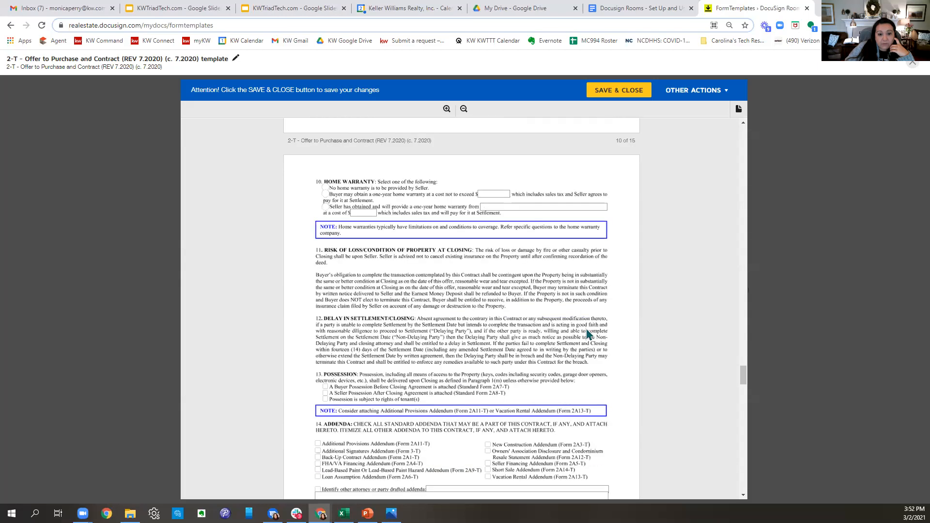
scroll(587, 334, down, 3)
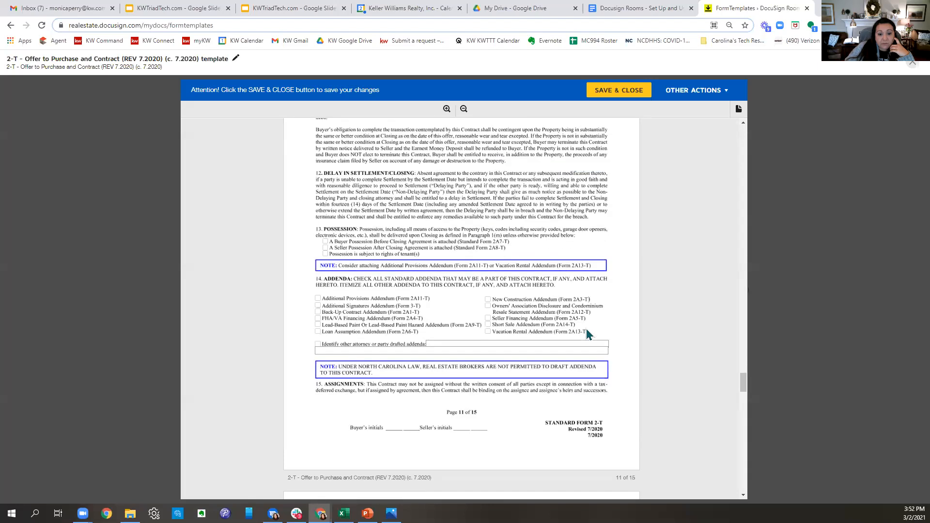
scroll(588, 334, down, 2)
scroll(587, 329, down, 8)
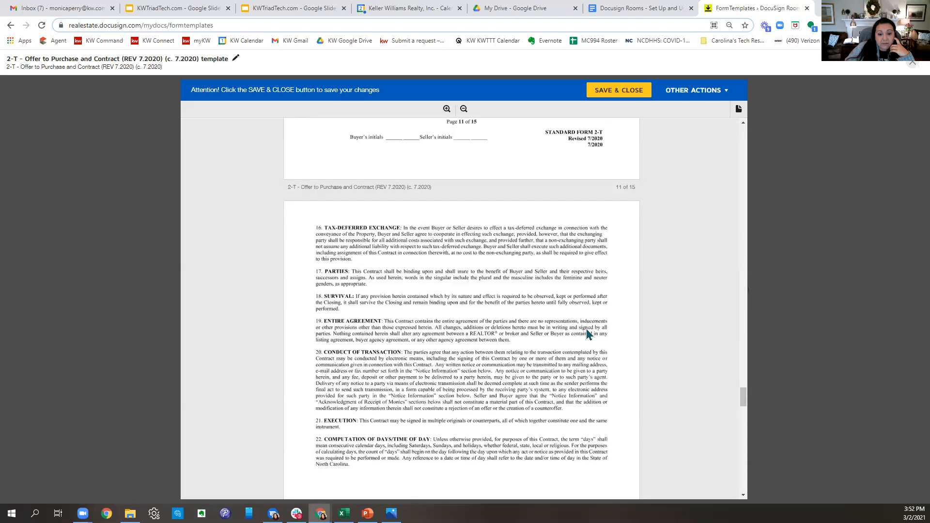
scroll(587, 335, down, 9)
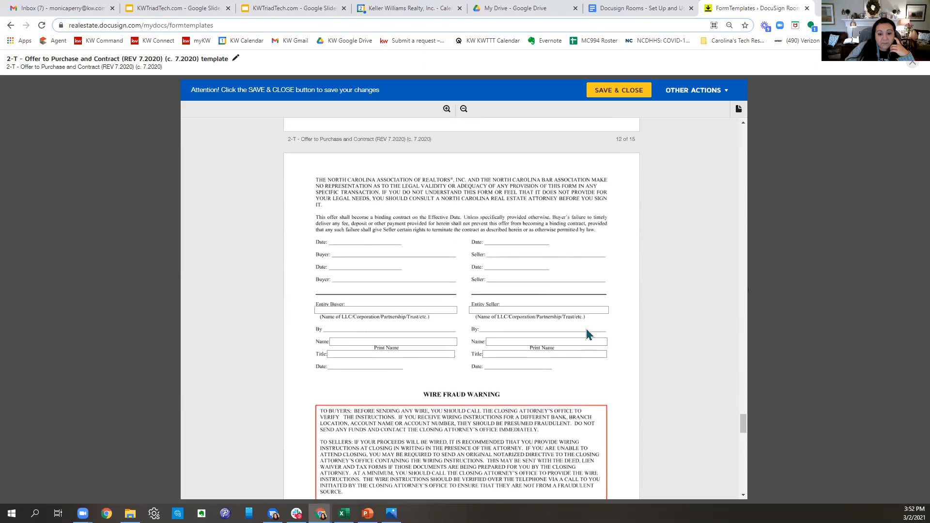
scroll(586, 329, down, 9)
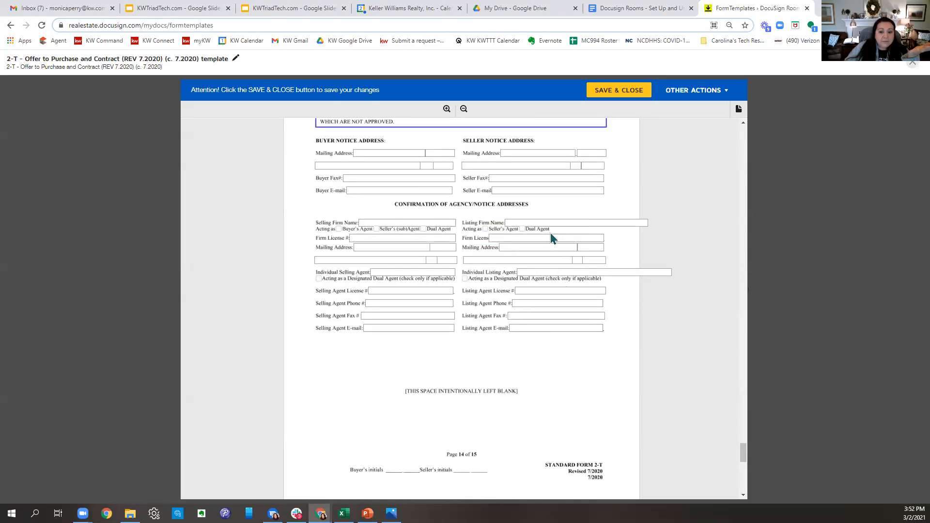
- Enter selling firm Keller Williams Realty Elite with its firm license number and mailing address
click(421, 223)
text(Kell)
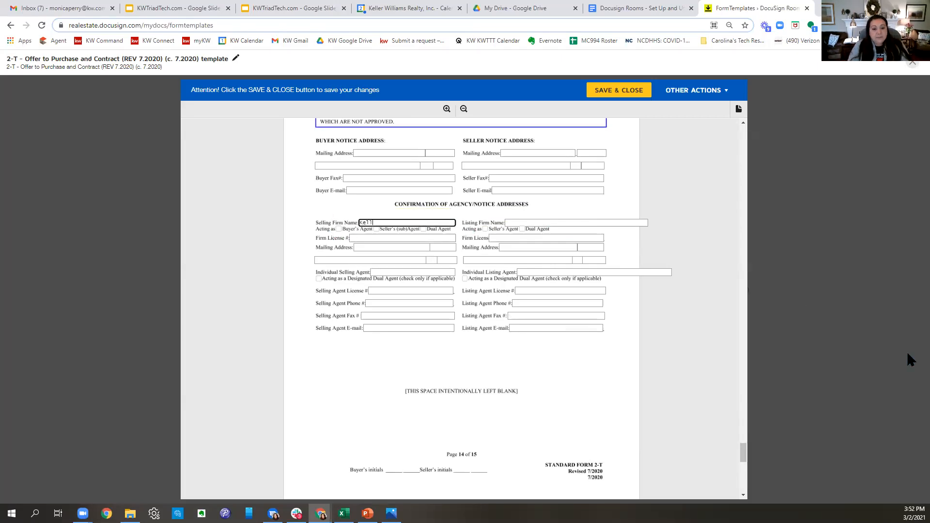
text(er Williams)
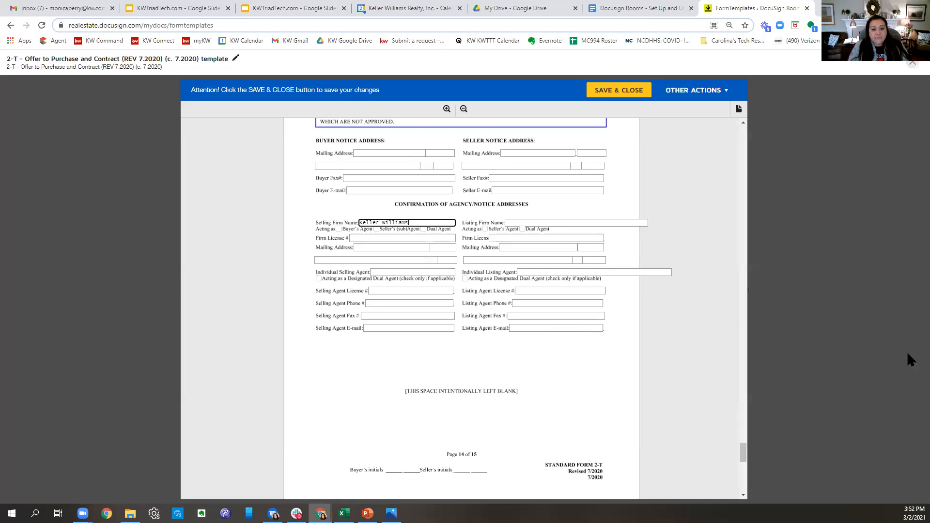
text( Realty)
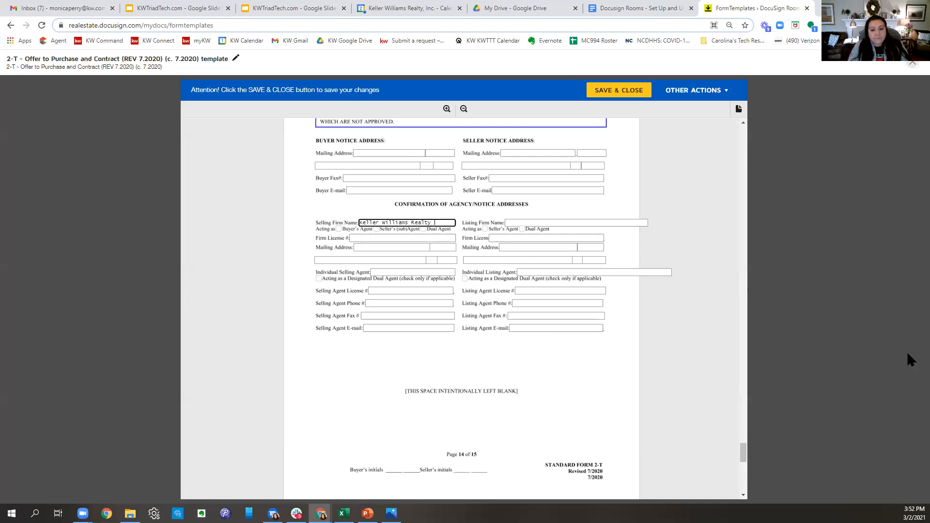
text( Elite)
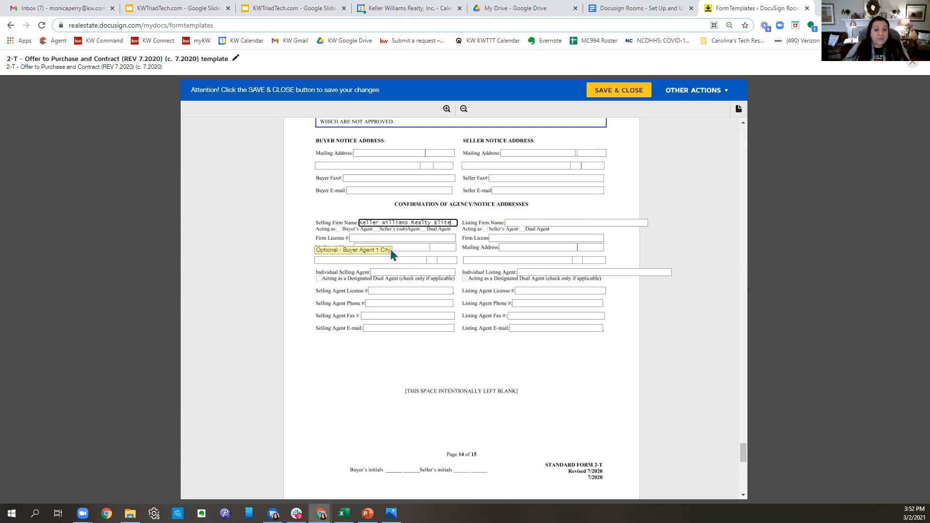
key(Tab)
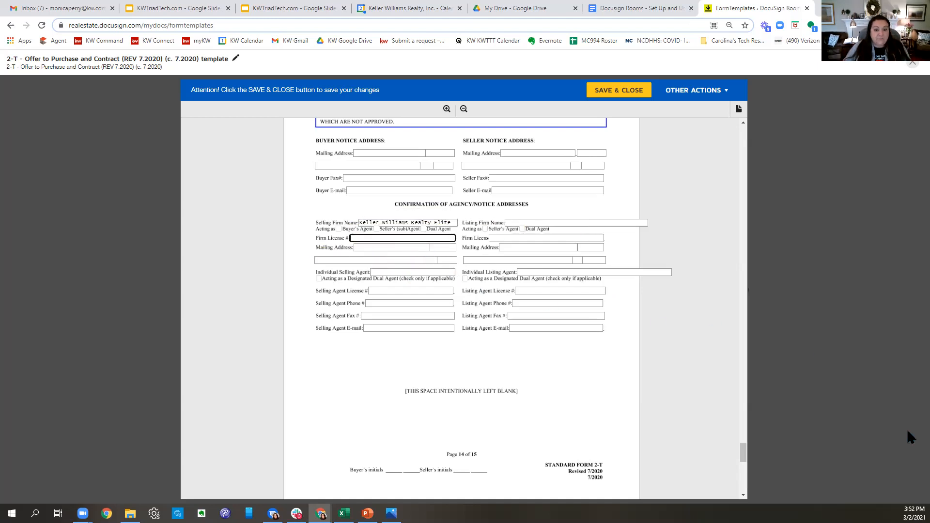
text(c26344)
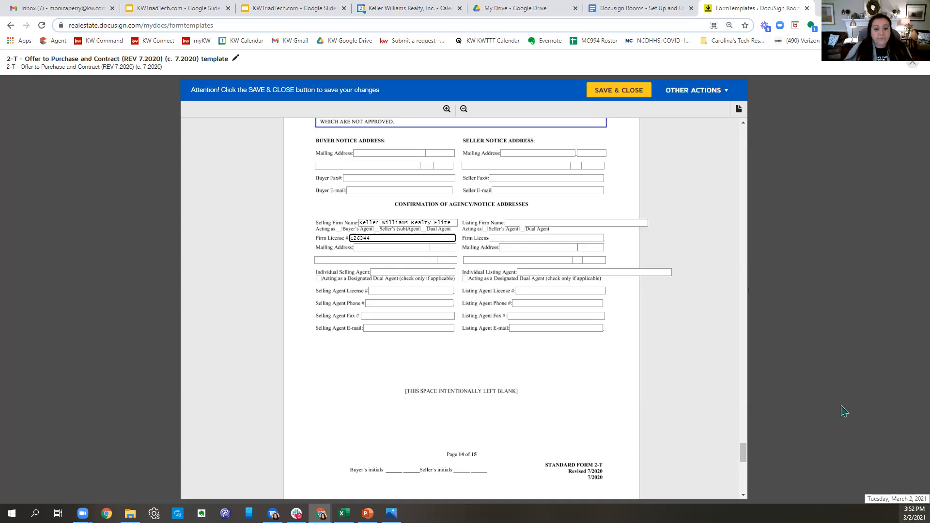
click(392, 249)
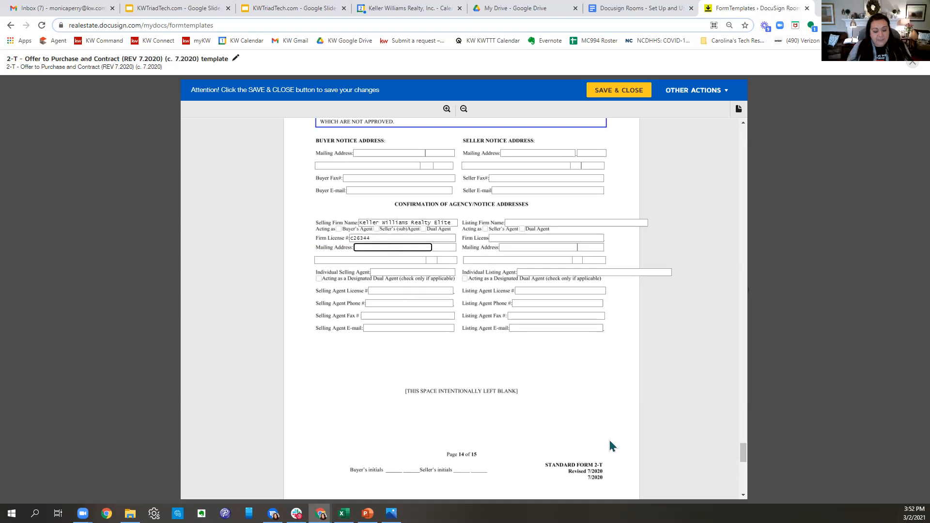
text(280 CVh)
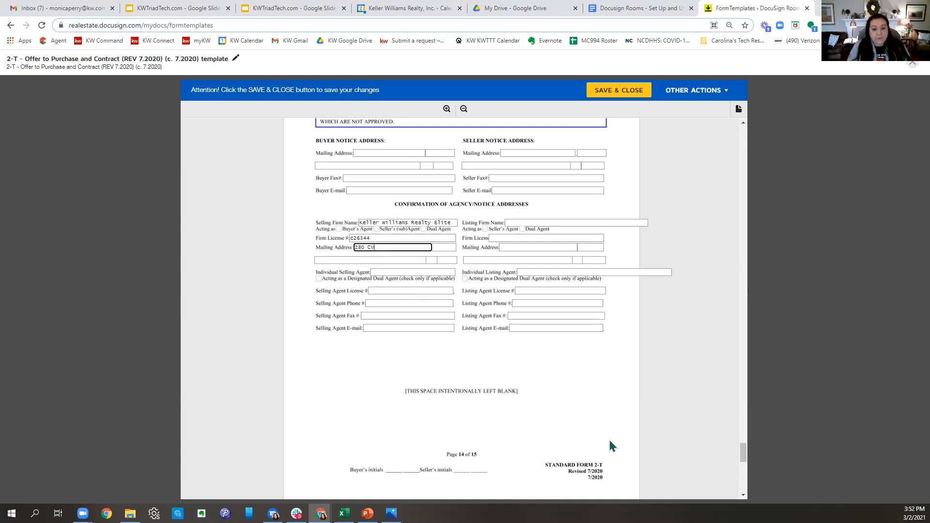
text(harlois)
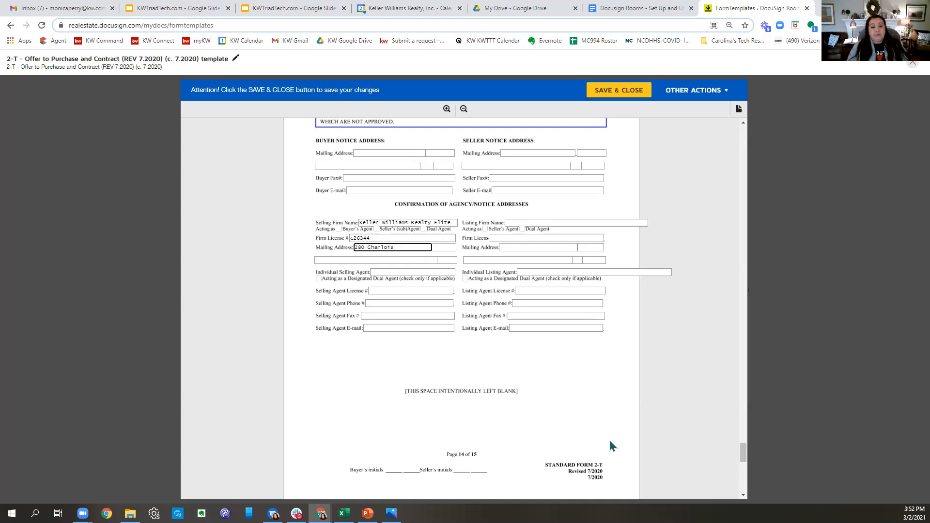
text( B;lv)
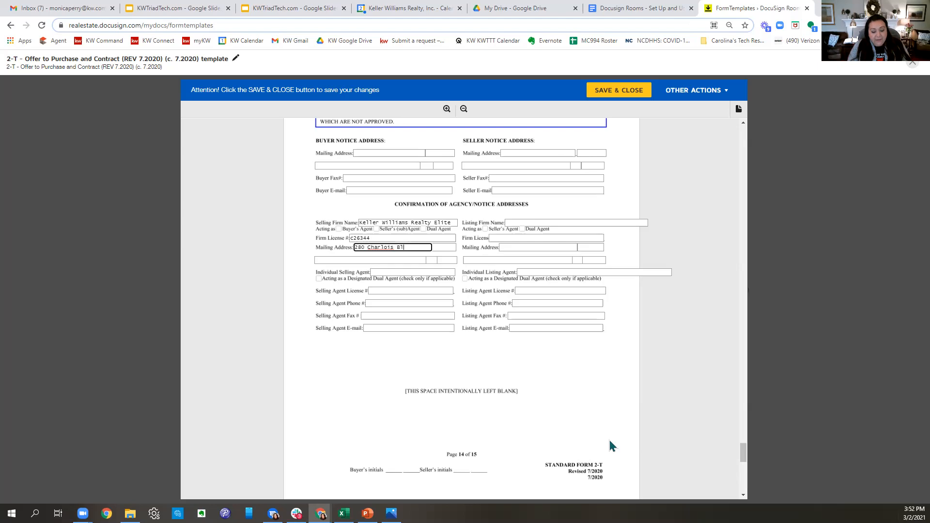
key(BackSpace)
key(BackSpace)
key(BackSpace)
text(lvd.)
key(Tab)
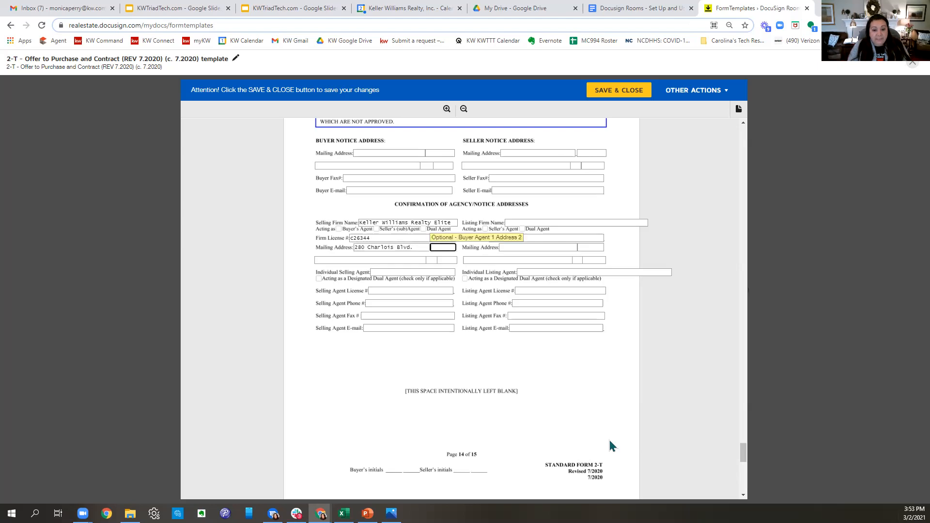
text(Suite 100)
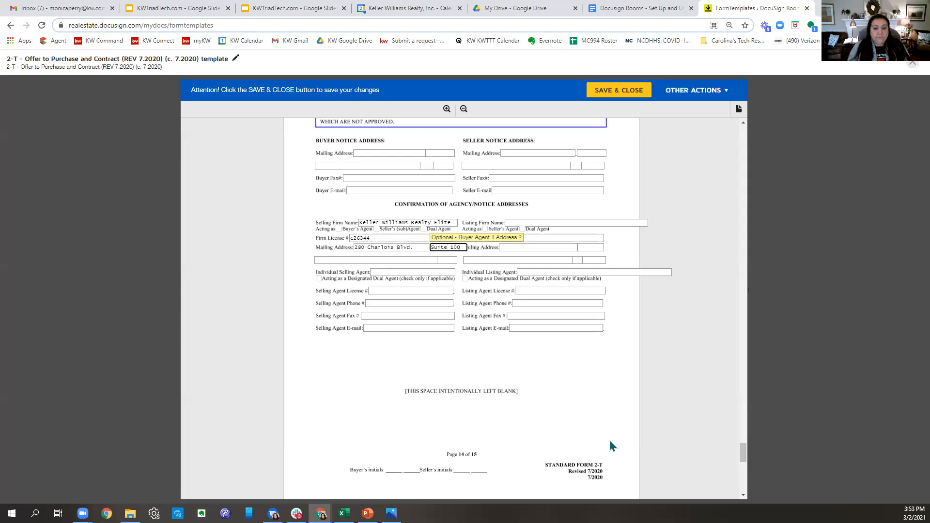
key(Tab)
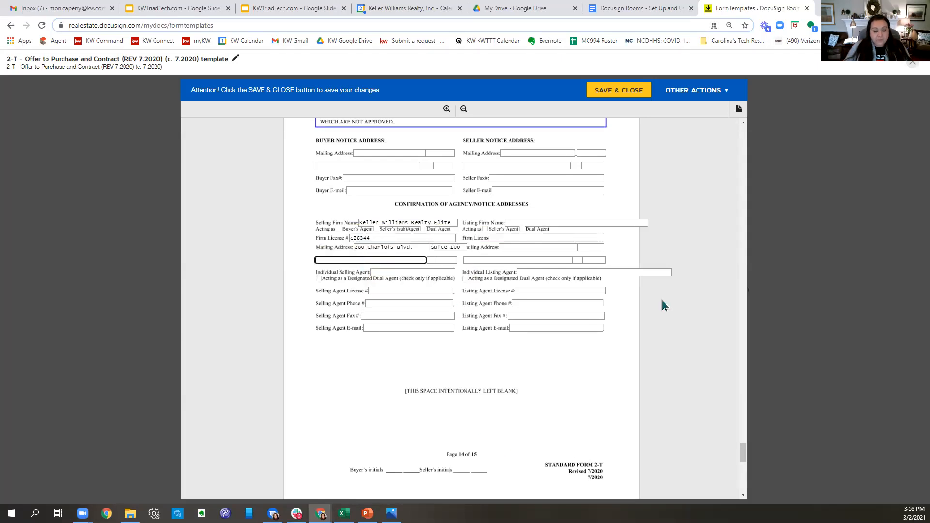
text(Winston-Salem)
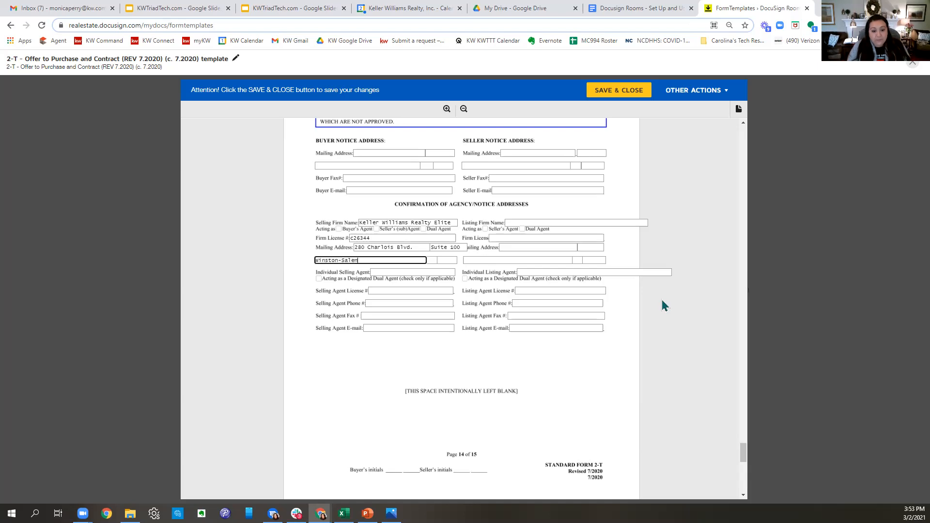
key(Tab)
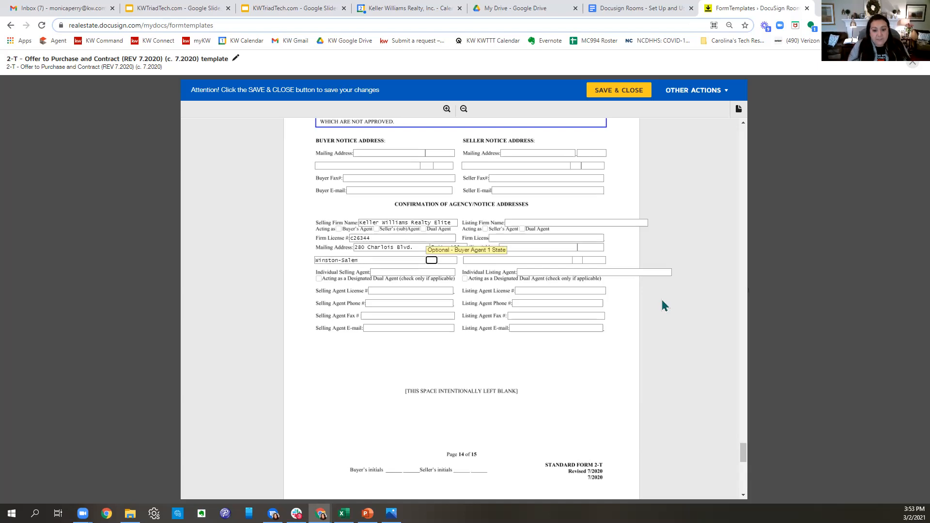
text(NC)
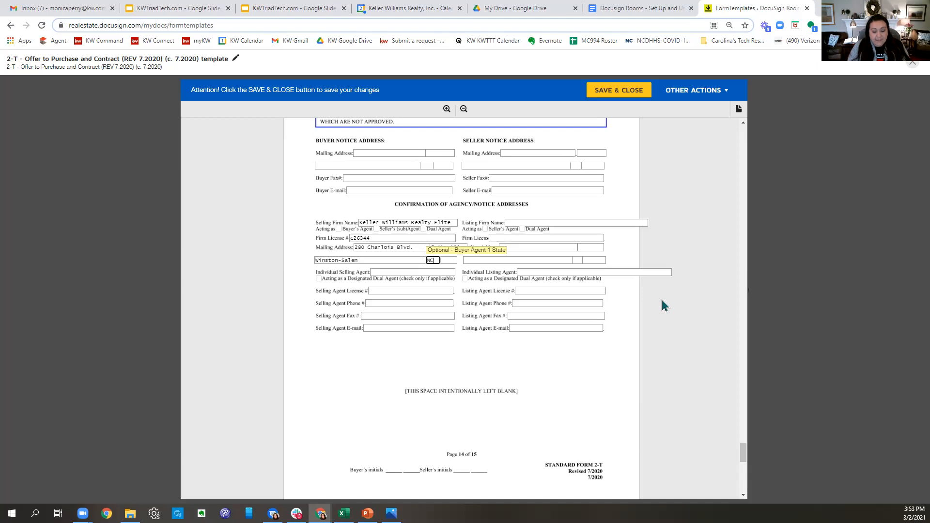
key(Tab)
text(27103)
- Fill in the selling agent's name, license number, phone, fax and e-mail, then save the template
click(398, 272)
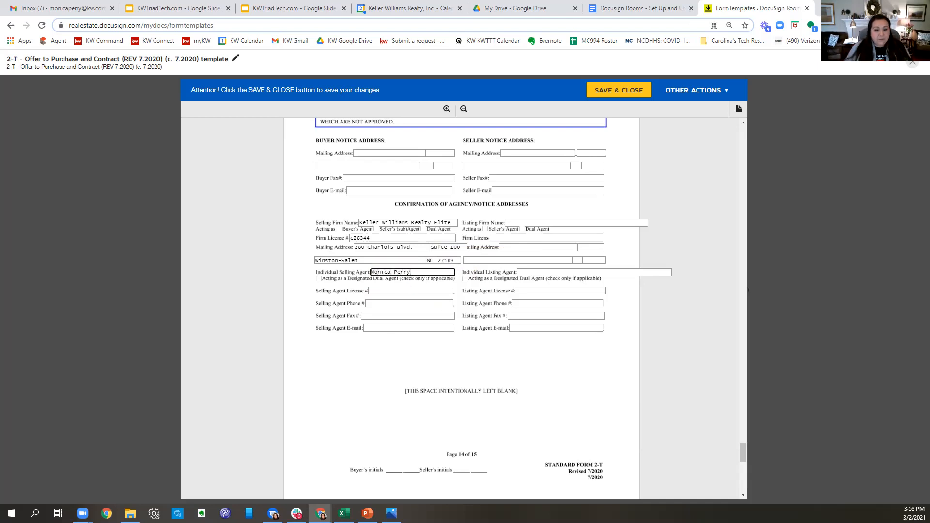
click(394, 291)
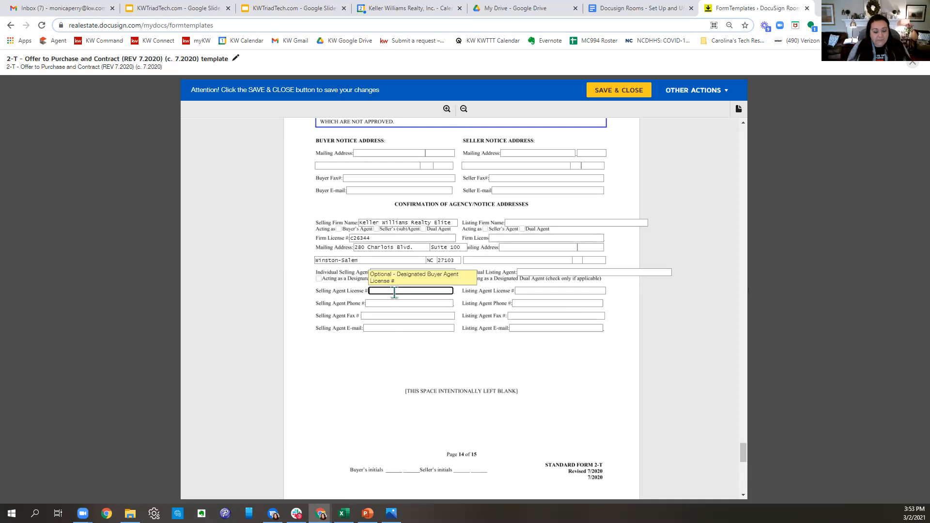
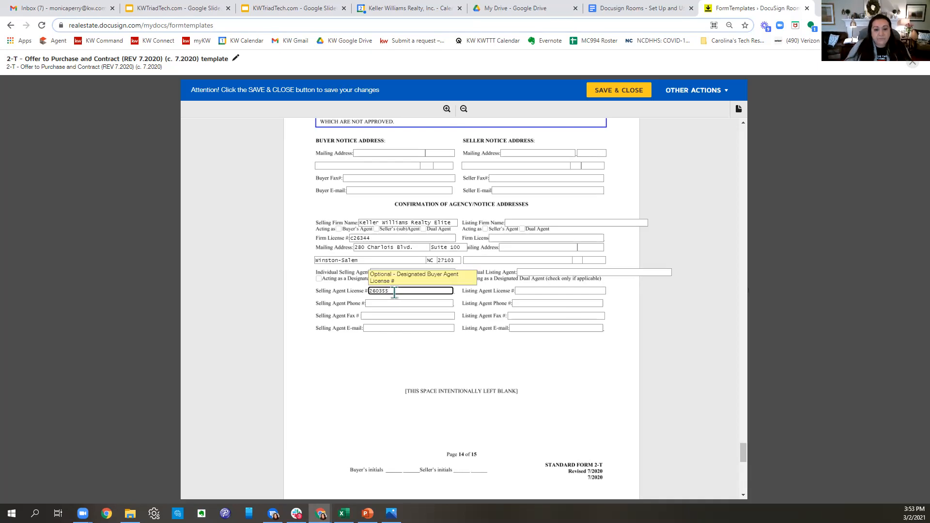
click(383, 304)
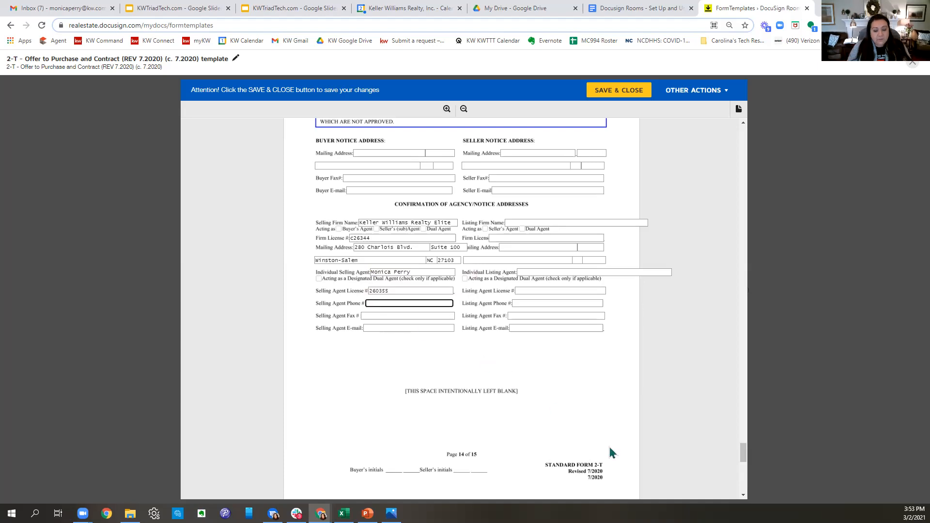
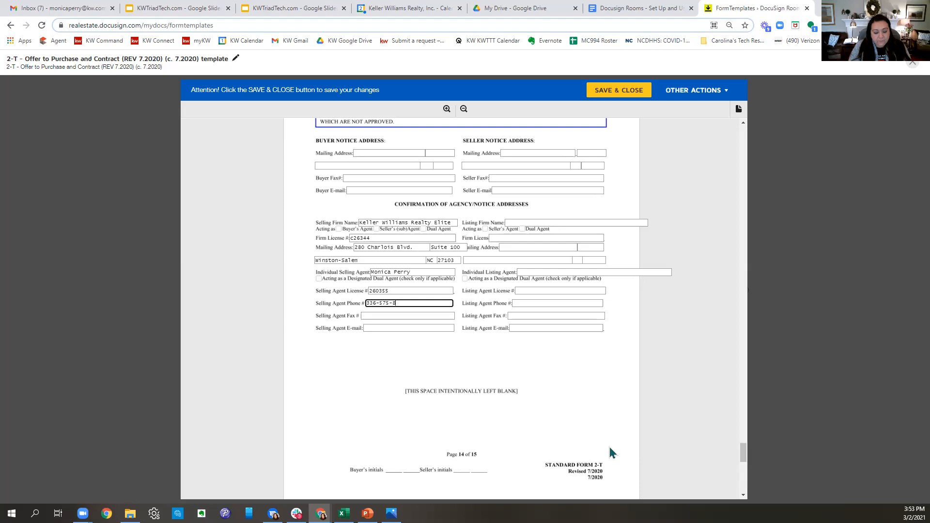
click(390, 317)
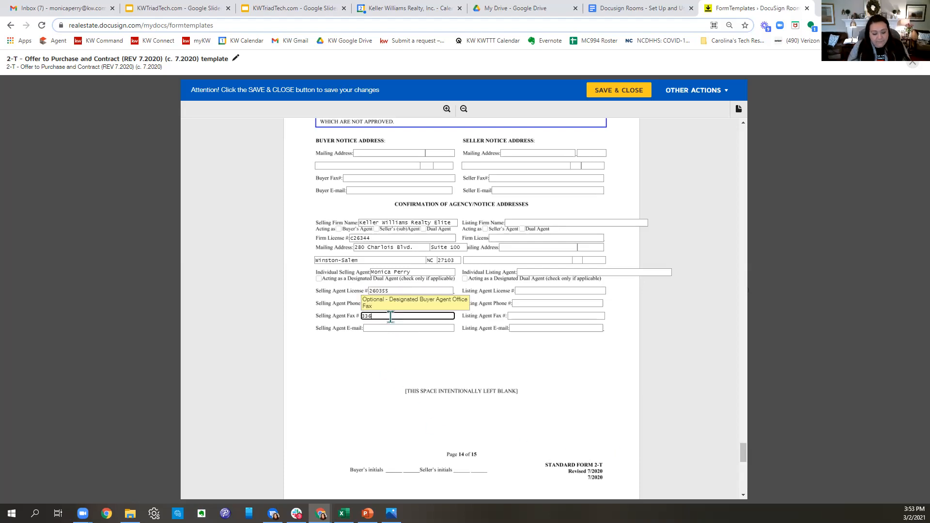
key(Tab)
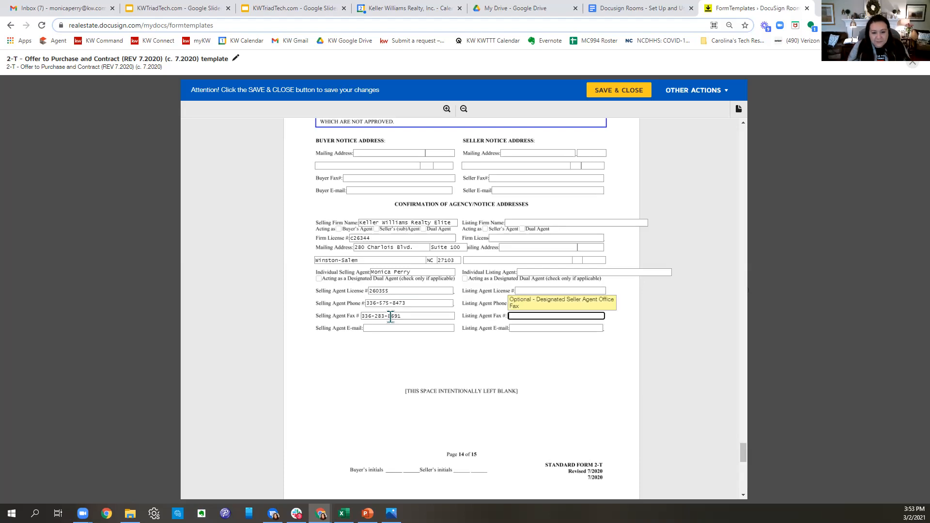
key(Tab)
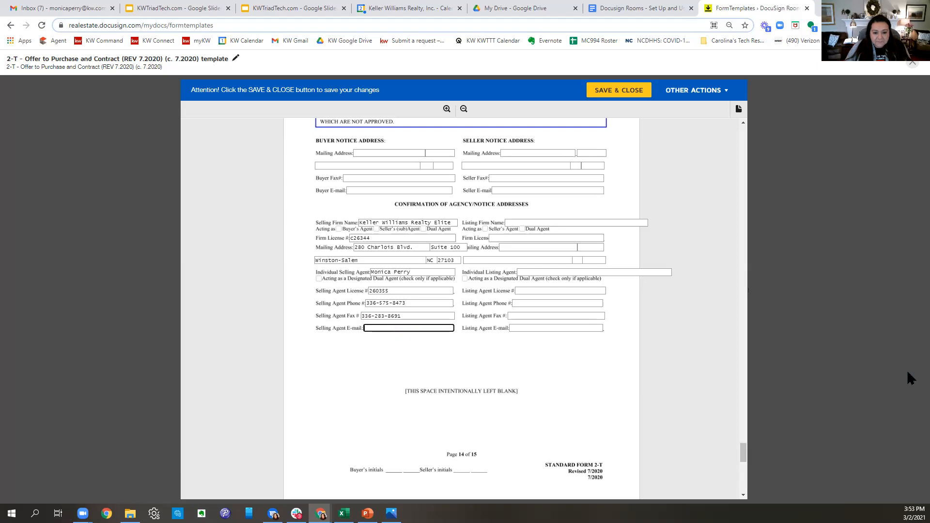
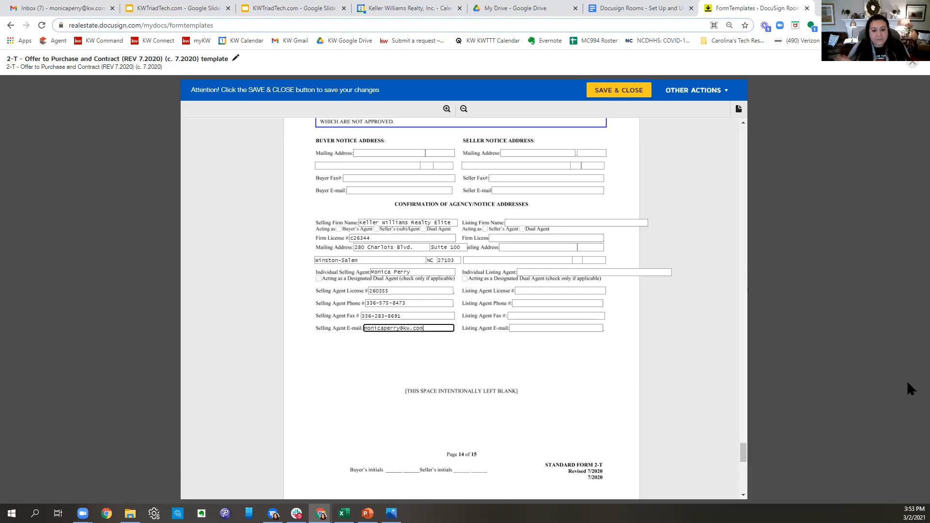
click(606, 96)
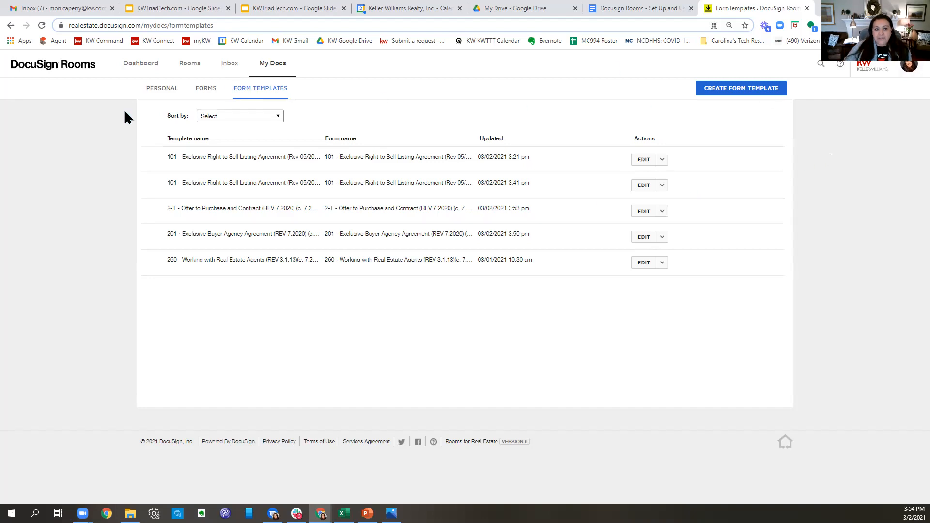
- Switch from the Form Templates list to the Active rooms page
click(184, 66)
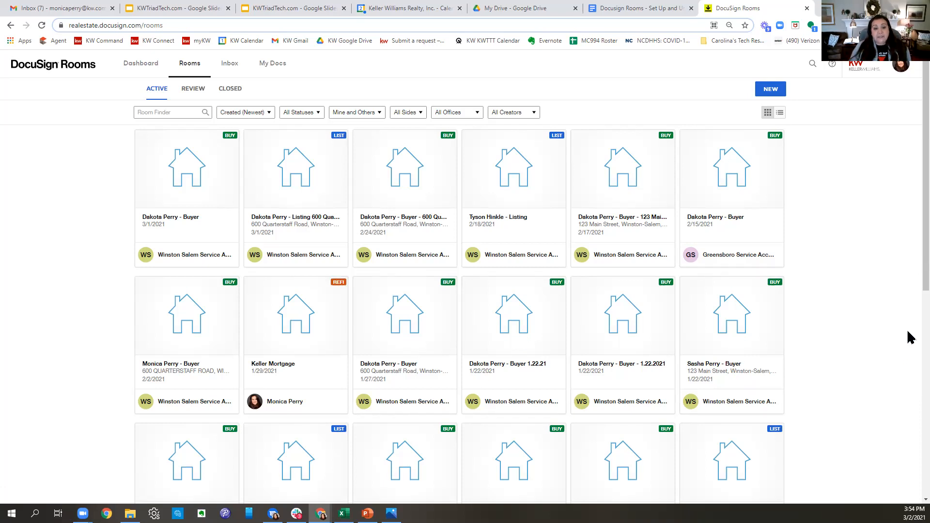
- Open the newest buyer room (3/1/2021) and autofill its property address and Seller 1 details from the saved address
click(209, 176)
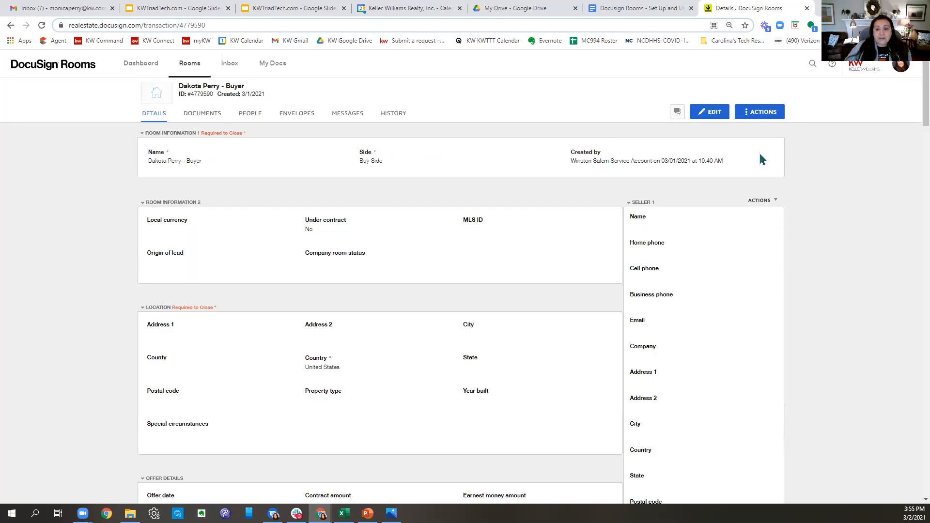
click(703, 114)
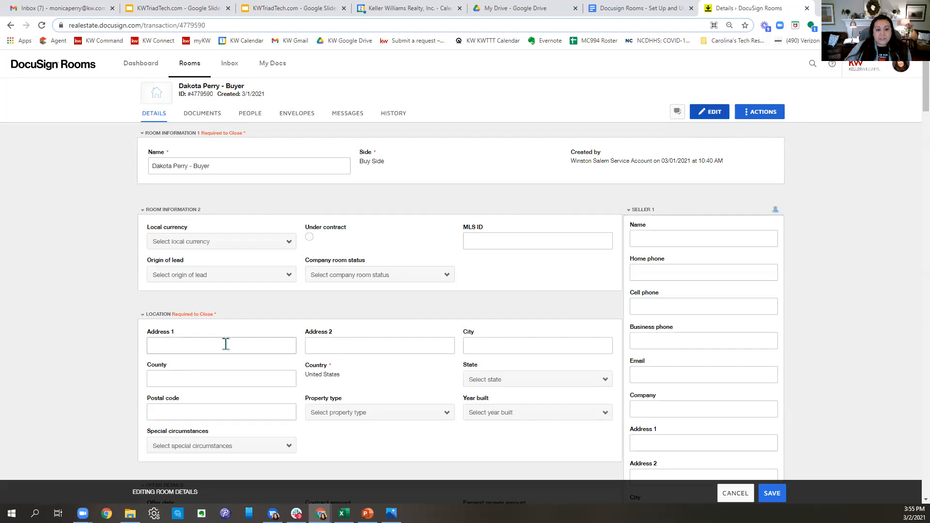
click(226, 344)
click(209, 183)
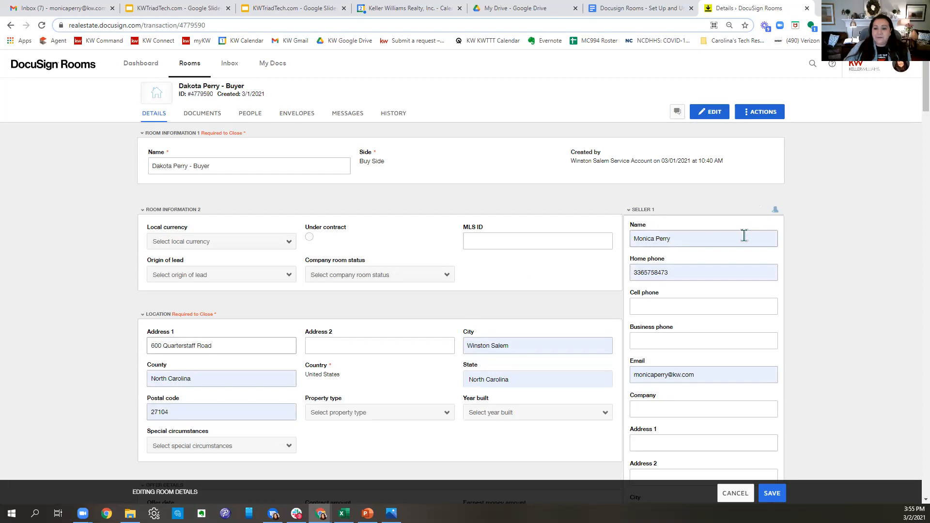
- Review the filled-in property location and seller contact fields in the room details form
scroll(752, 248, down, 2)
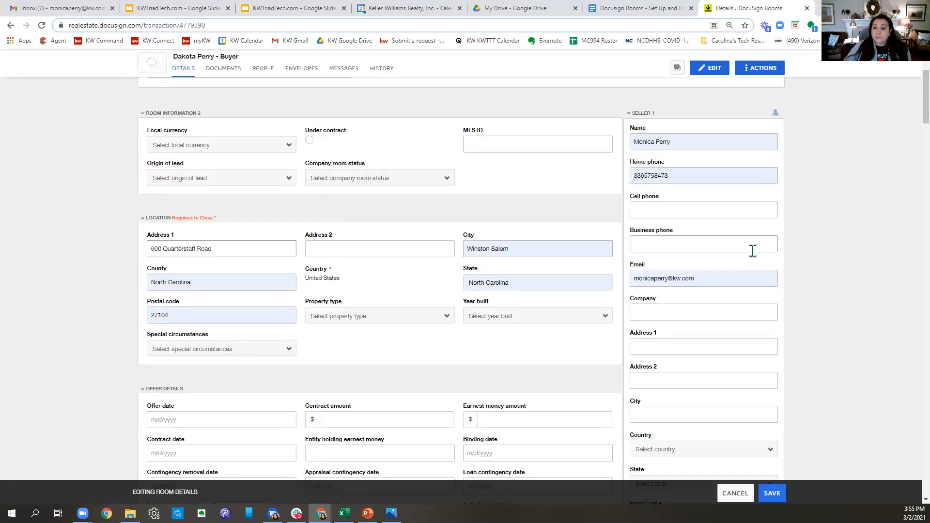
scroll(754, 249, down, 1)
scroll(754, 249, up, 1)
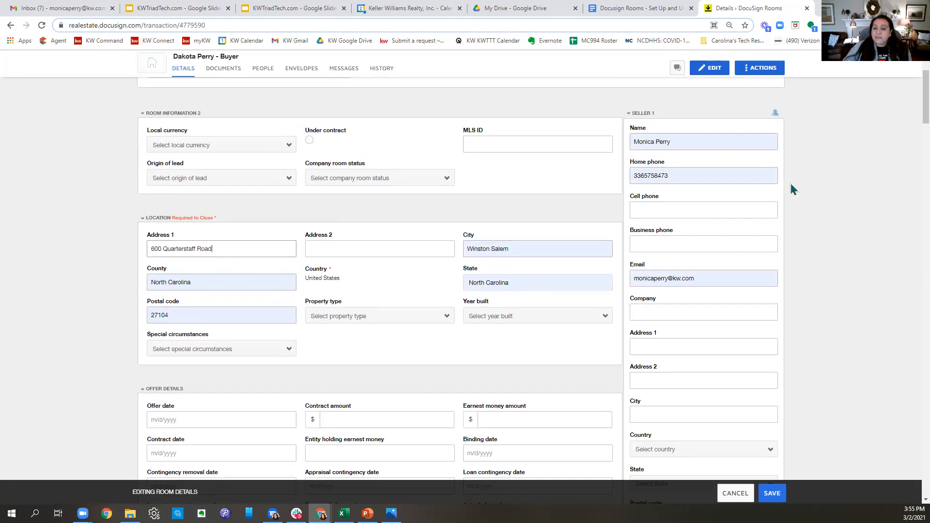
scroll(742, 167, down, 8)
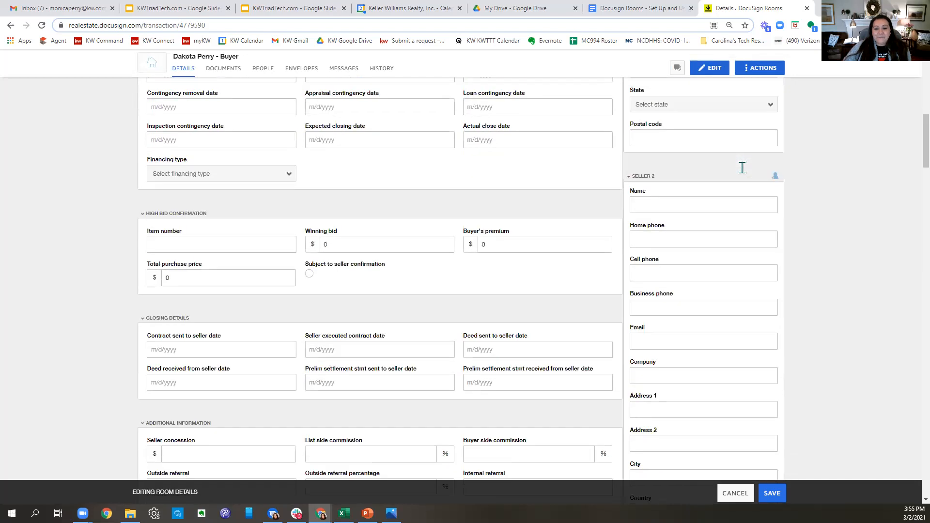
scroll(743, 167, down, 4)
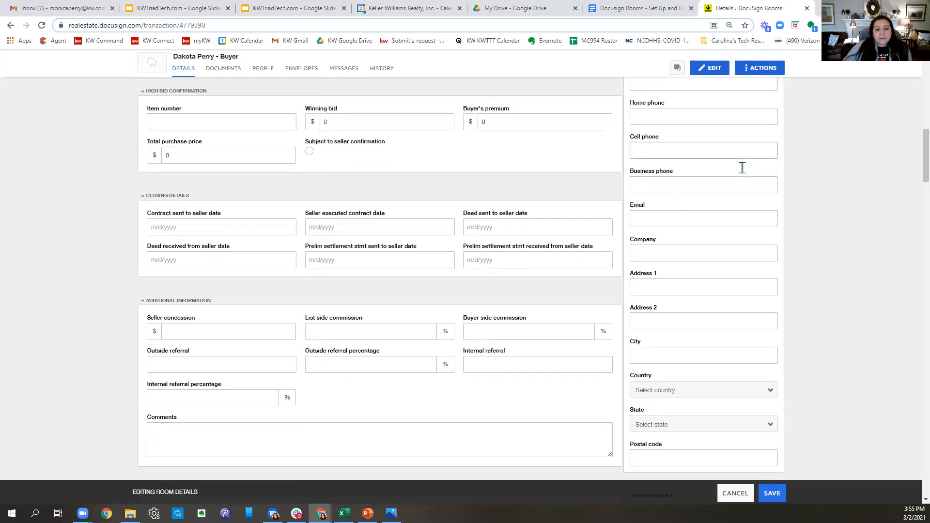
scroll(442, 274, down, 12)
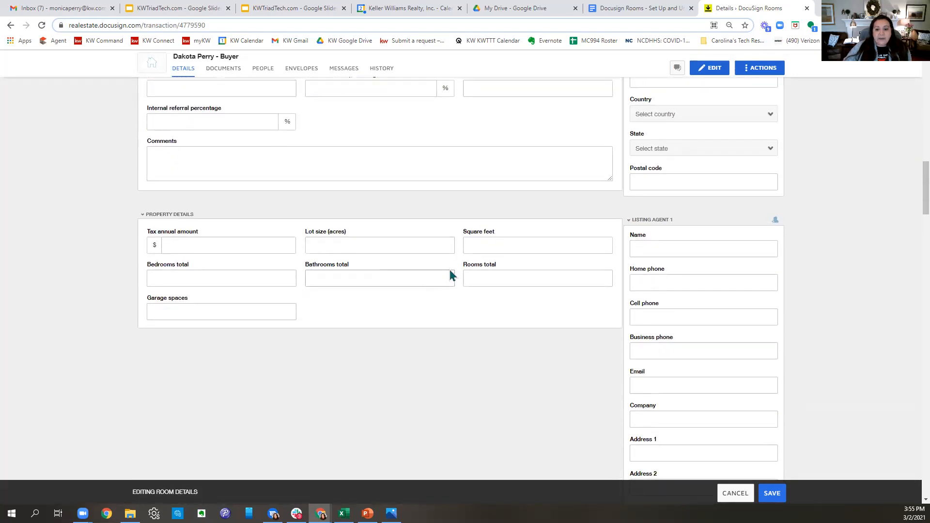
scroll(457, 277, down, 4)
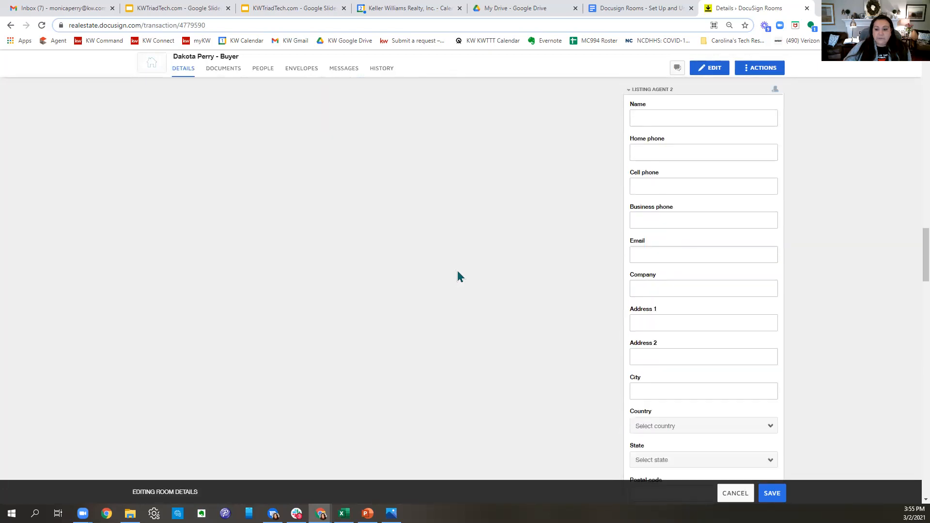
scroll(458, 276, up, 15)
scroll(459, 276, up, 3)
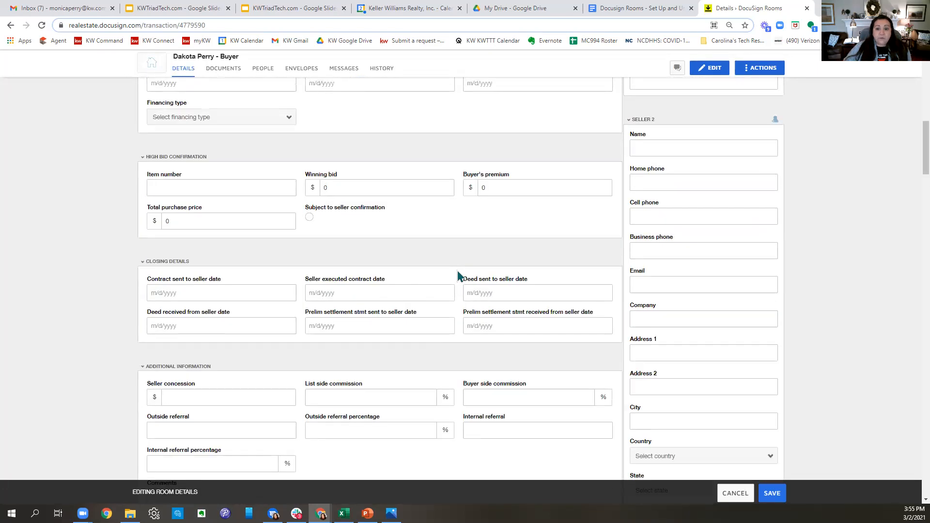
scroll(460, 276, up, 3)
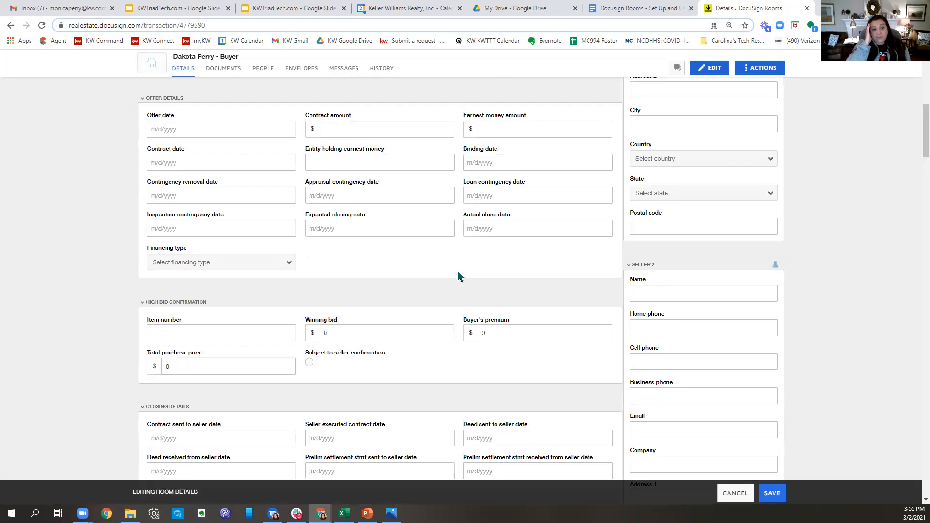
scroll(457, 273, up, 8)
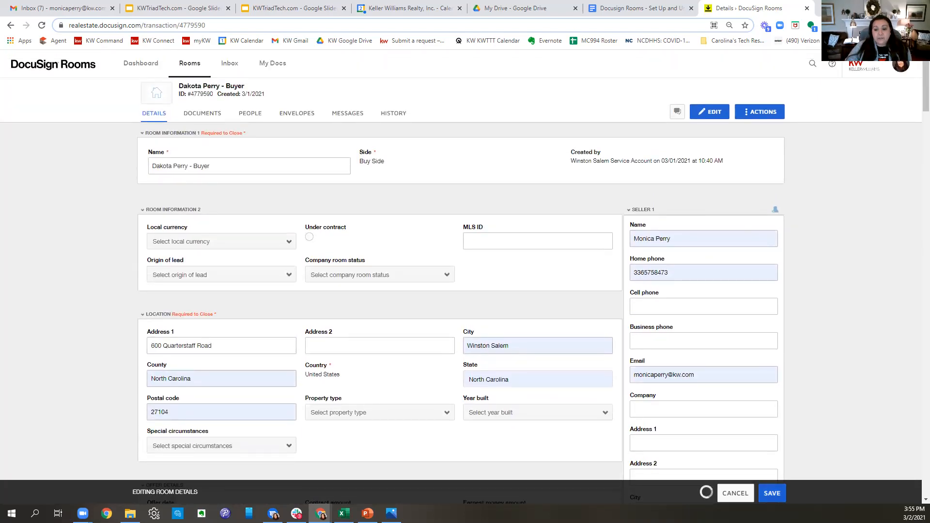
- Save the room details, then apply the 201 Exclusive Buyer Agency template to the Documents tab's 201 form
click(203, 115)
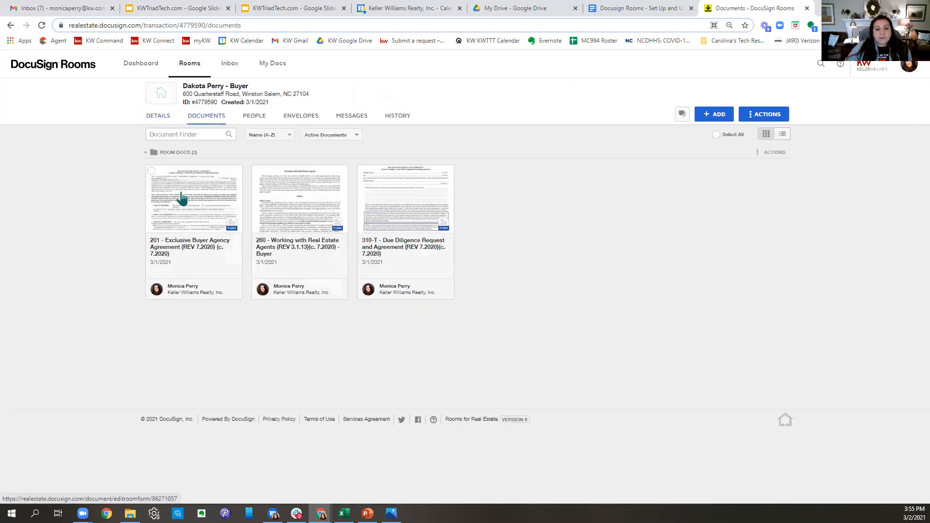
right_click(183, 195)
click(227, 240)
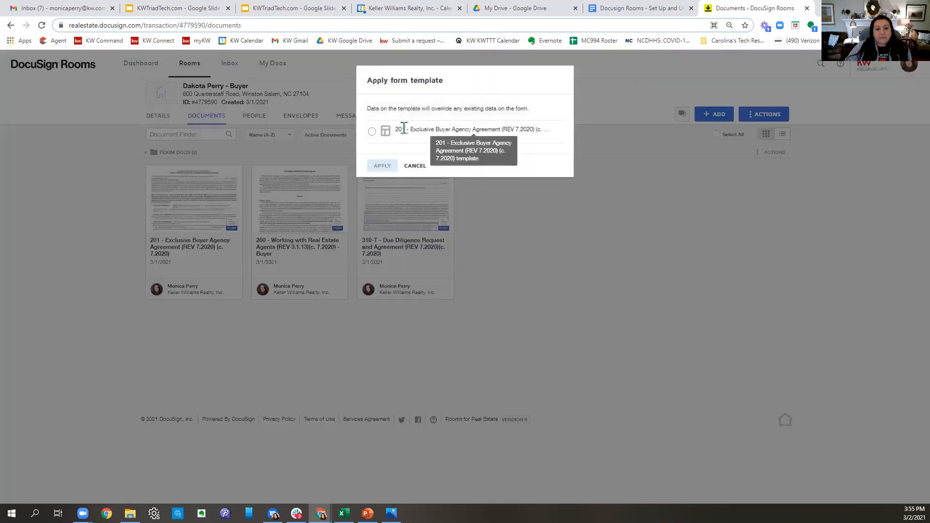
click(371, 131)
click(382, 166)
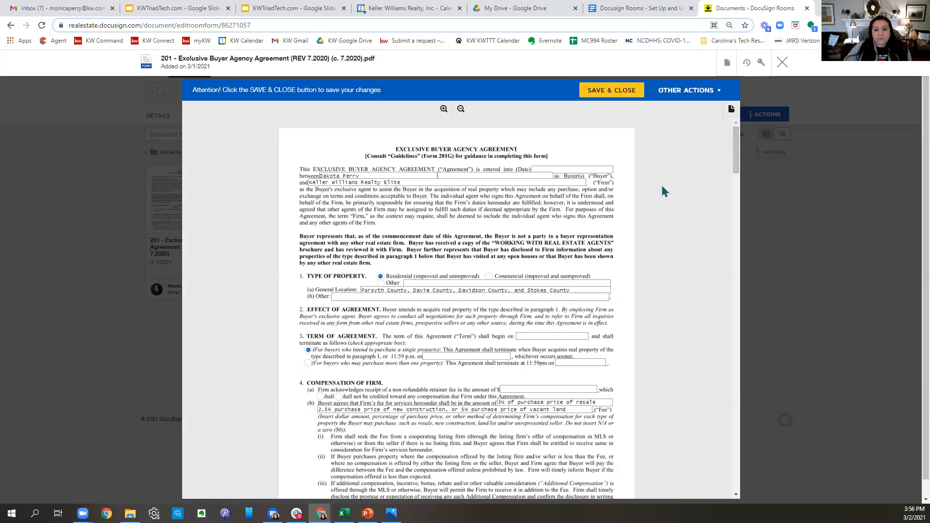
- Set the 201 agreement's term end date to 6/30/2021
scroll(543, 224, down, 2)
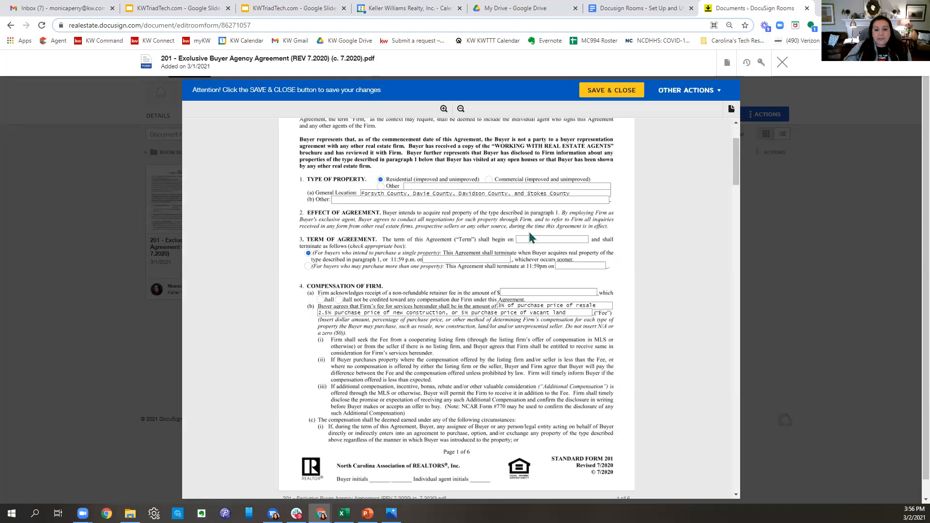
scroll(533, 238, down, 2)
scroll(612, 301, up, 2)
click(468, 257)
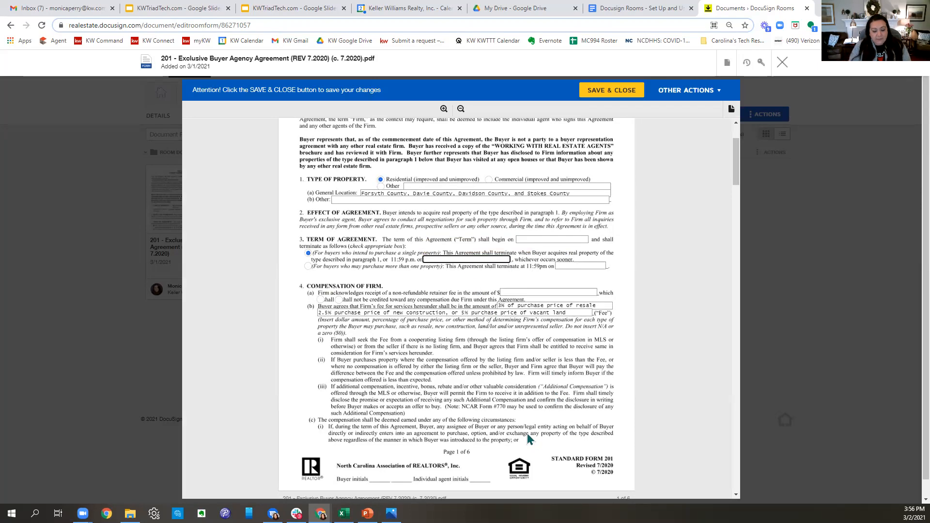
text(6/30/2021)
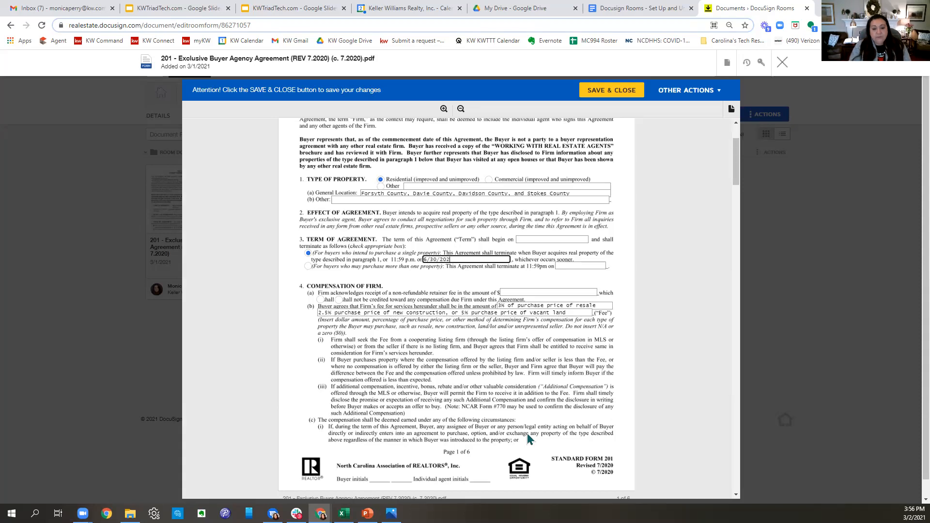
click(507, 372)
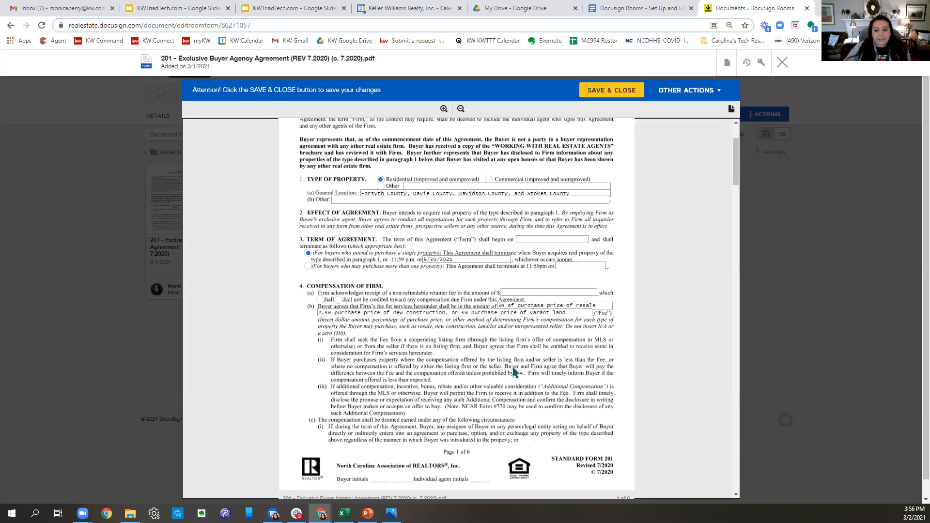
- Review the agreement through page 6, then save and close the form
scroll(533, 369, down, 2)
scroll(678, 268, down, 10)
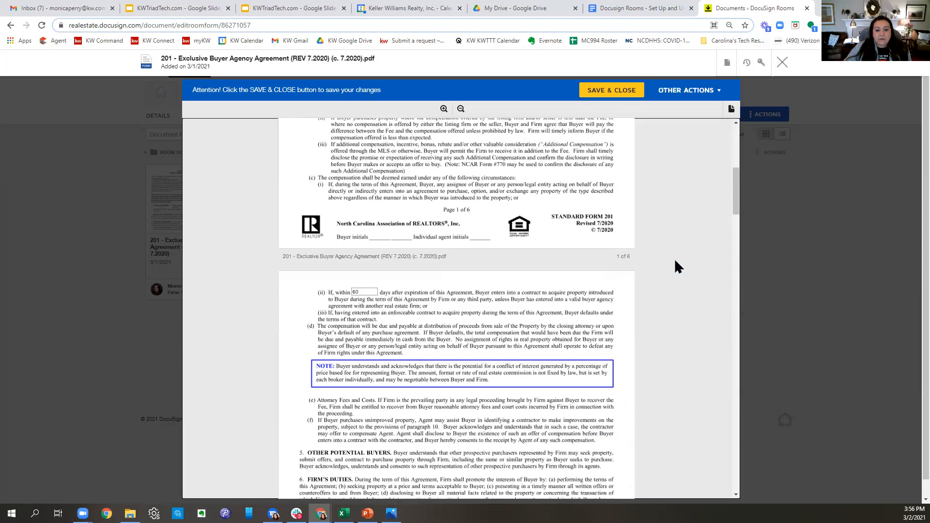
scroll(590, 283, down, 6)
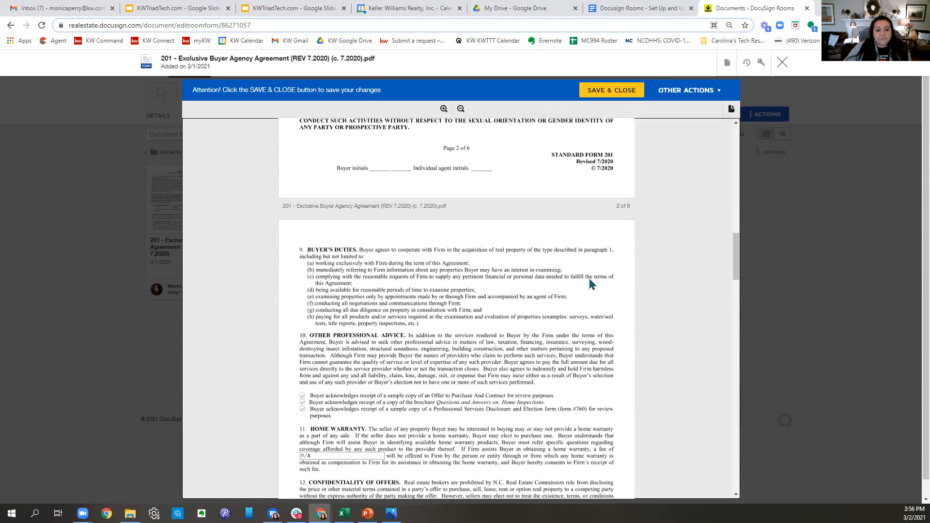
scroll(590, 283, down, 6)
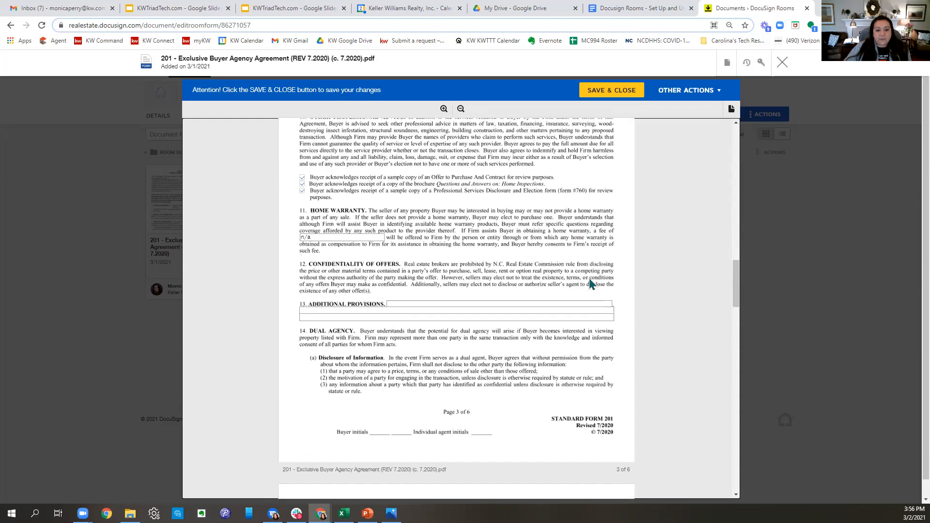
scroll(592, 283, down, 5)
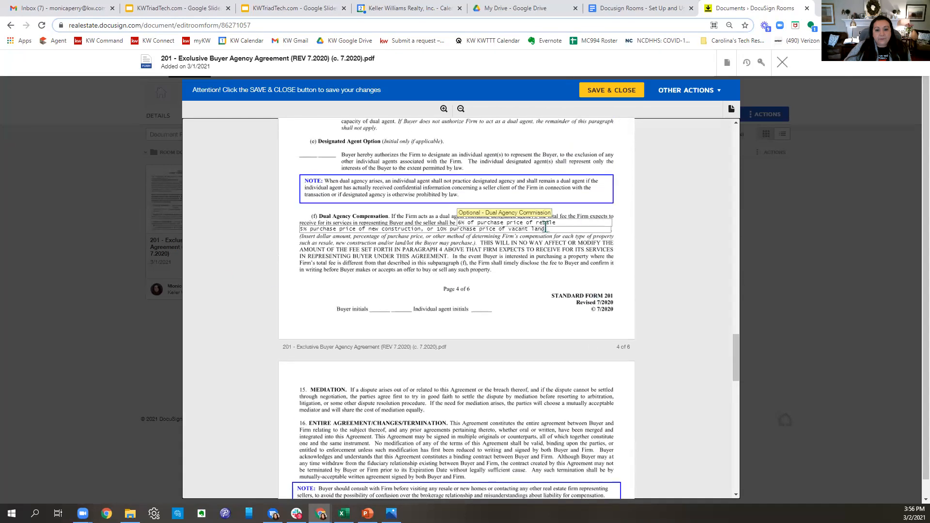
scroll(506, 294, down, 5)
scroll(504, 297, down, 10)
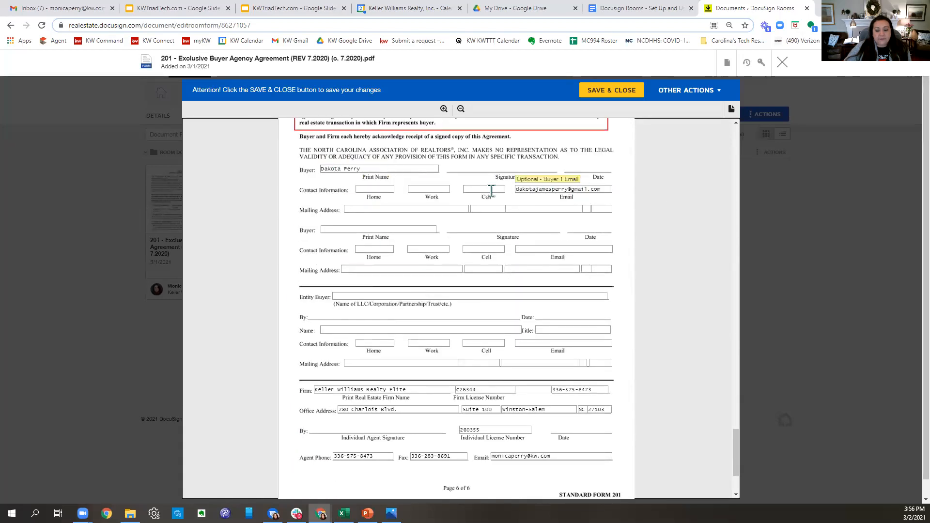
scroll(581, 194, down, 2)
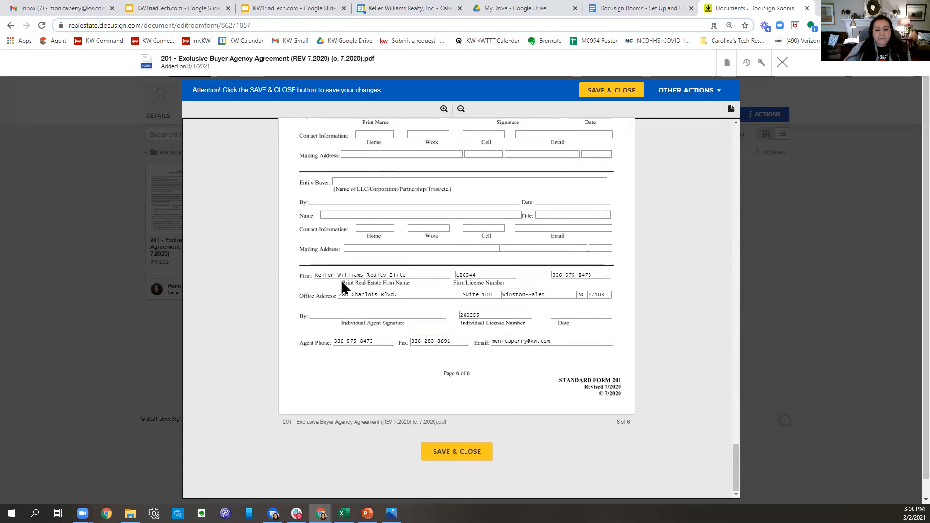
scroll(478, 447, down, 1)
click(478, 445)
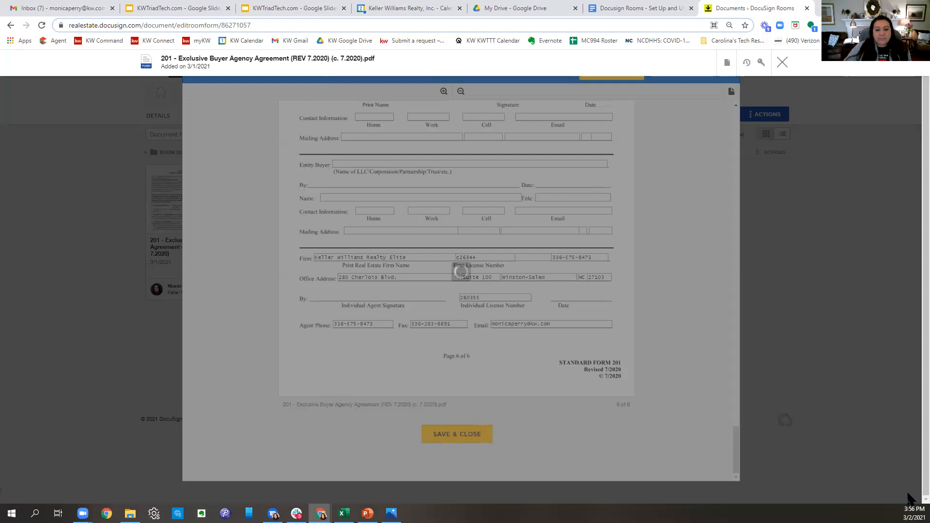